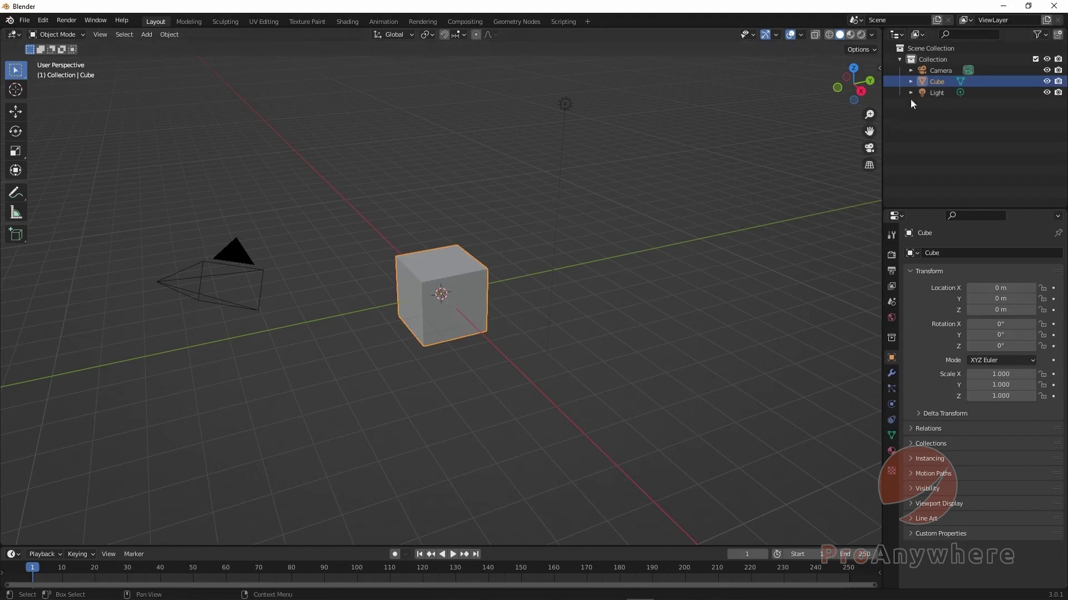
- Delete the default cube from the scene
key(x)
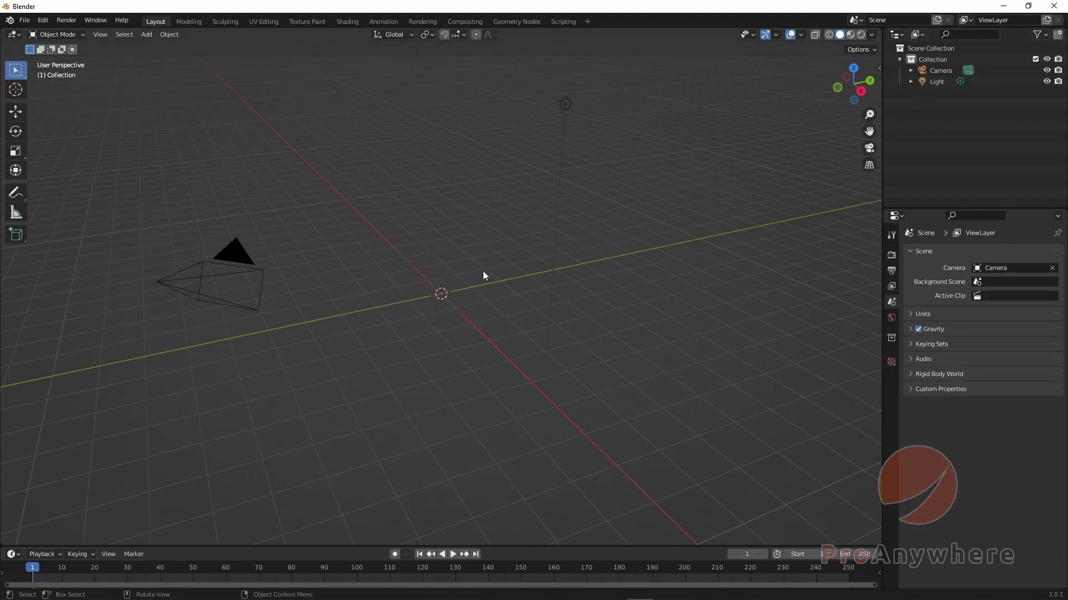
mouse_move(482, 272)
middle_down()
mouse_move(475, 241)
mouse_move(478, 262)
middle_up()
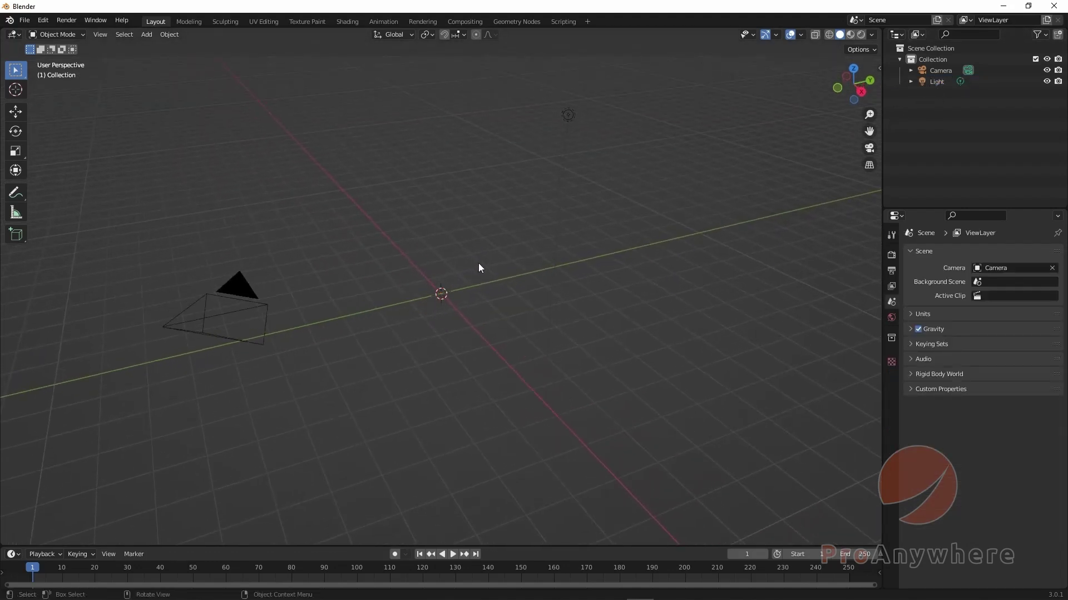
- Add a Monkey mesh at the scene origin
click(14, 34)
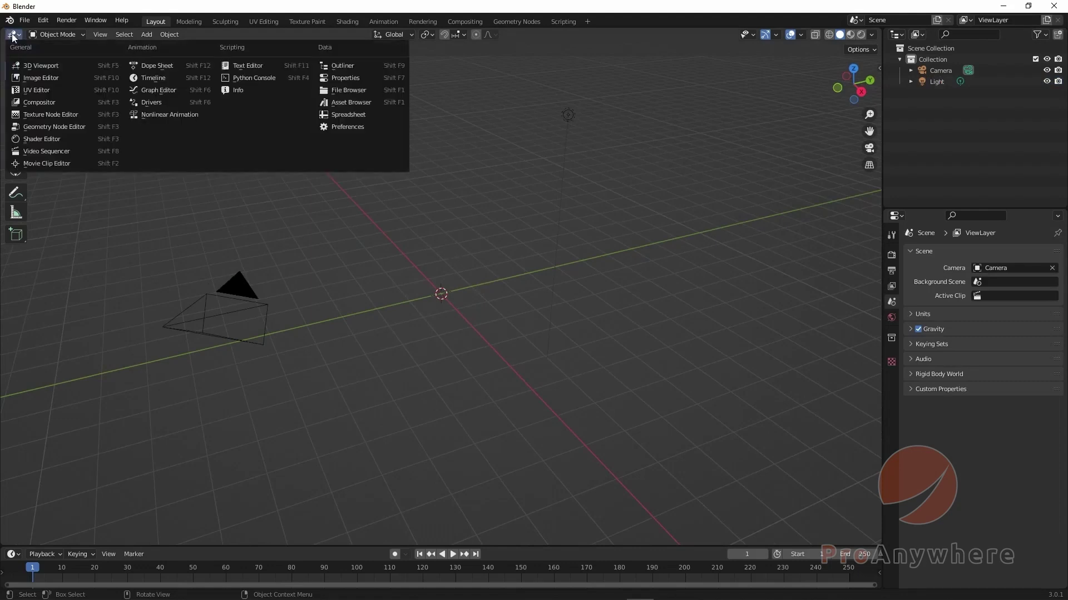
click(16, 66)
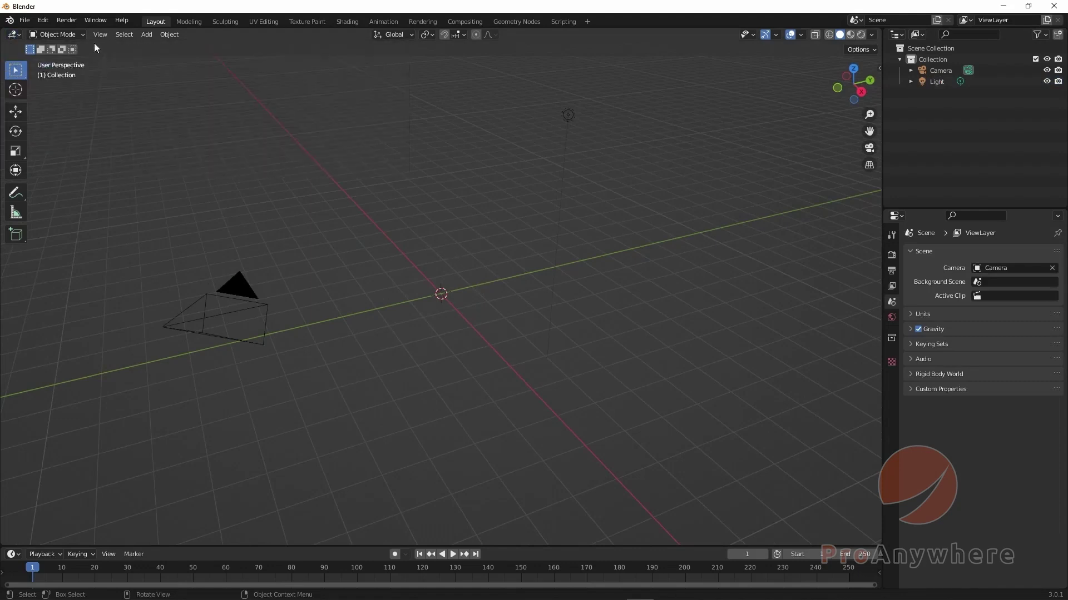
click(148, 35)
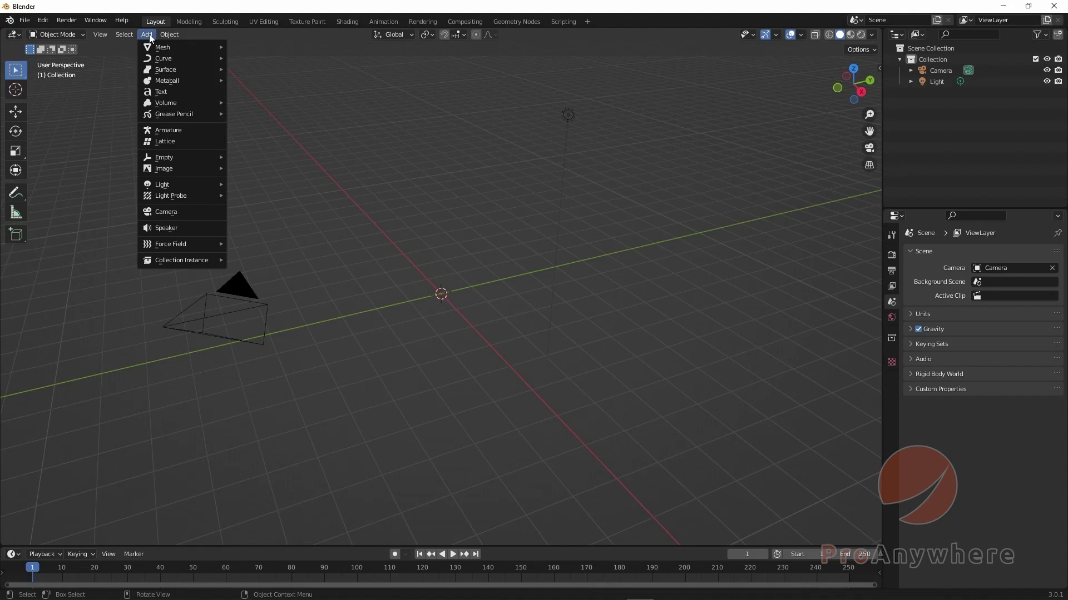
click(124, 35)
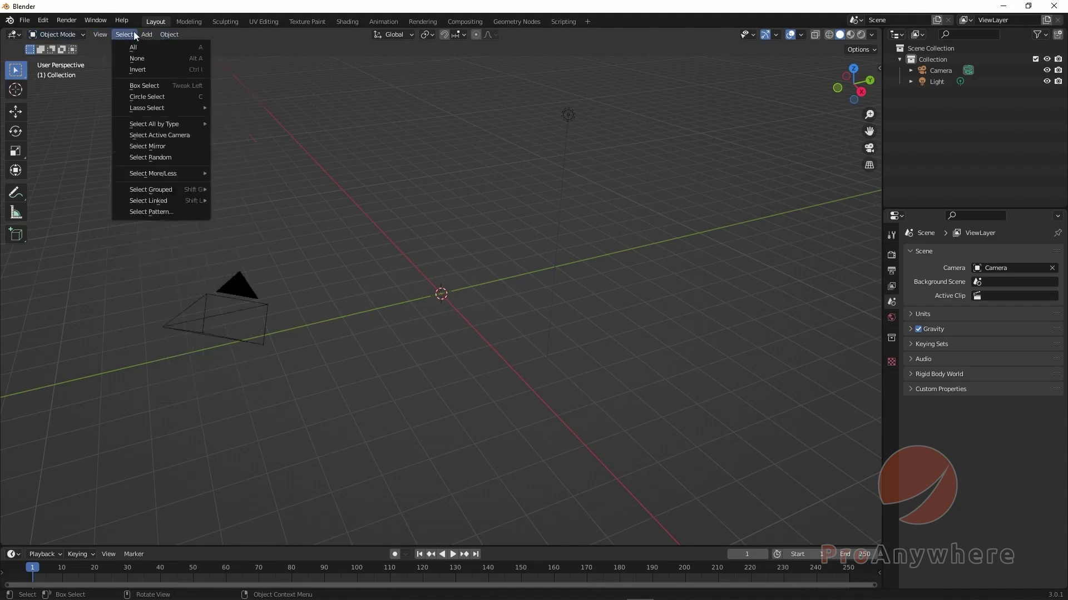
mouse_move(147, 34)
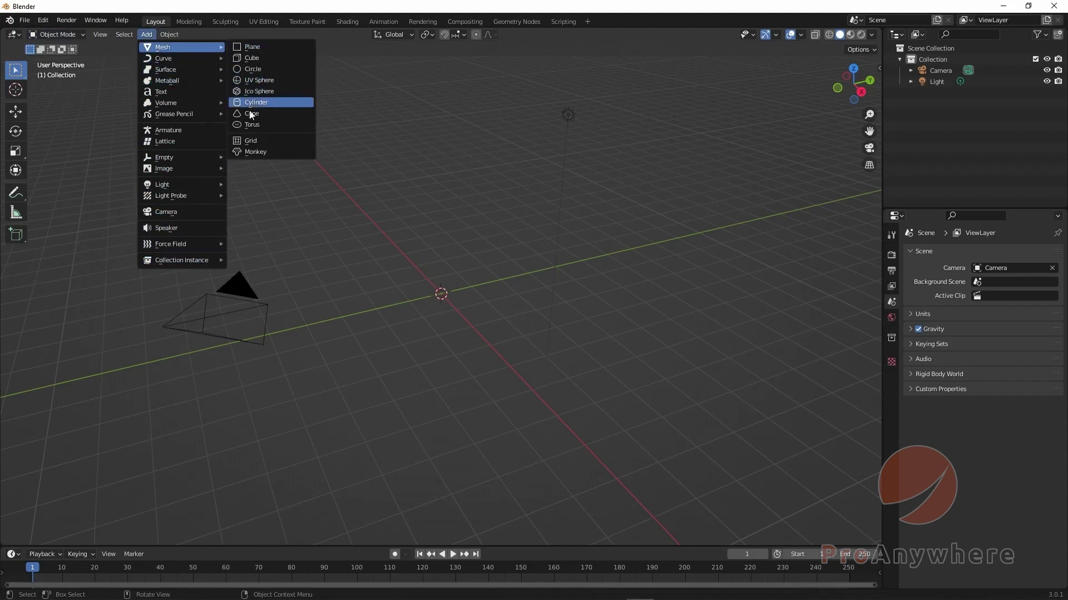
click(248, 152)
middle_drag(534, 295, 356, 254)
scroll(510, 334, up, 6)
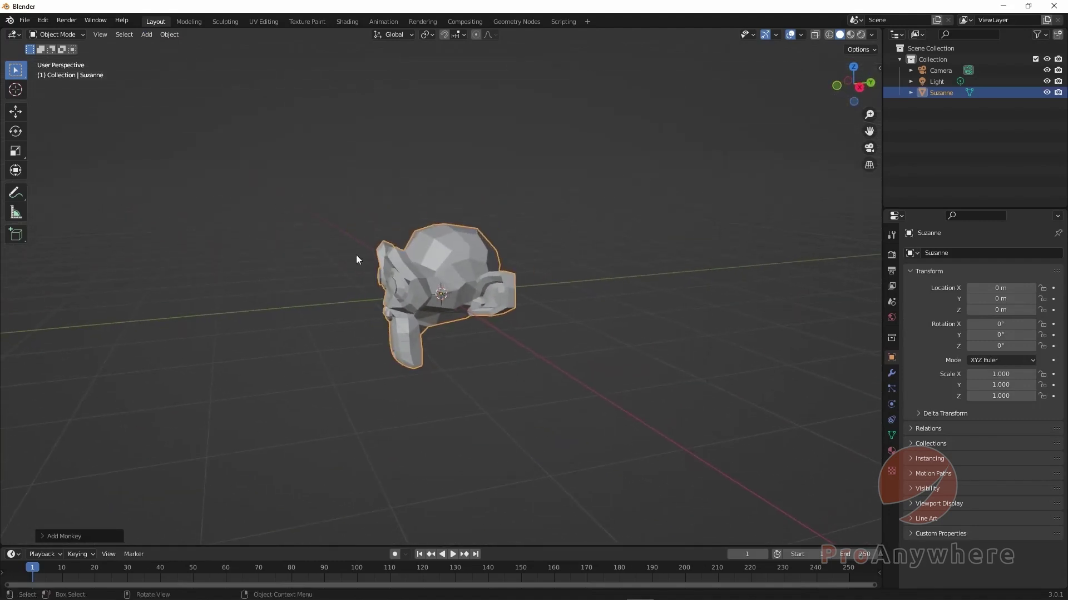
- Move the monkey head up along the Z axis to a height of about 1.05 m
click(16, 111)
middle_drag(478, 288, 482, 242)
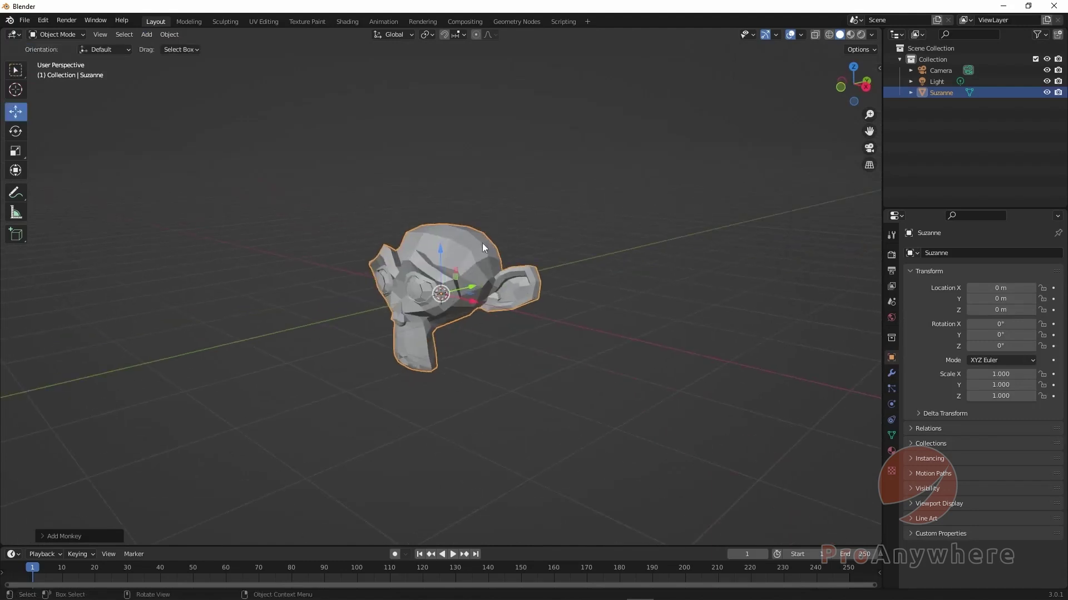
drag(441, 247, 434, 168)
middle_drag(434, 168, 467, 284)
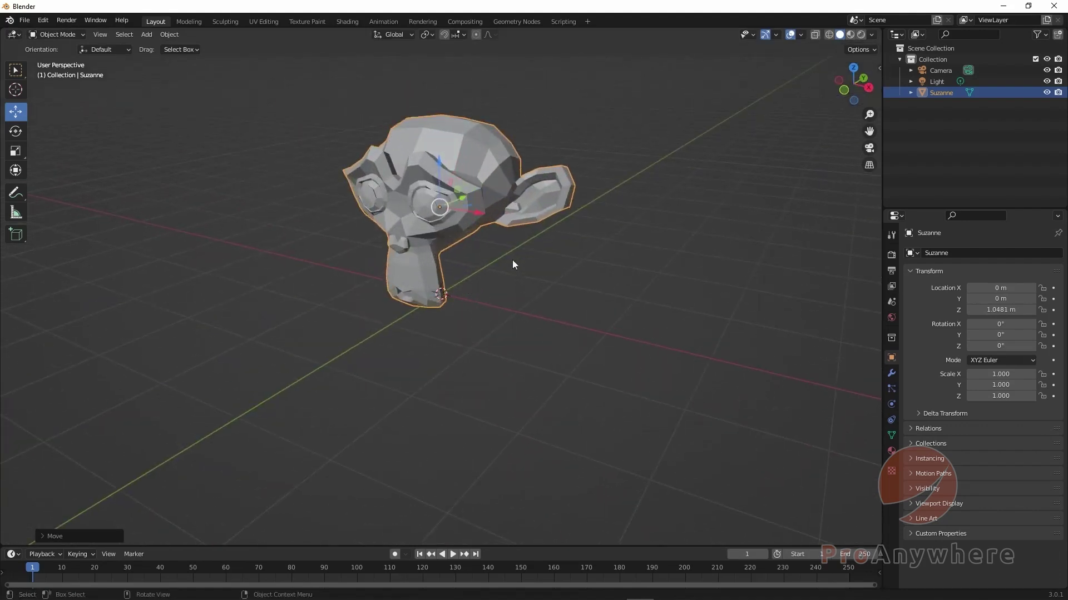
- Apply Shade Smooth to the monkey head and deselect it
click(512, 259)
mouse_move(457, 167)
middle_down()
mouse_move(464, 260)
mouse_move(492, 222)
mouse_move(489, 238)
mouse_move(477, 161)
middle_up()
click(475, 161)
right_click(476, 156)
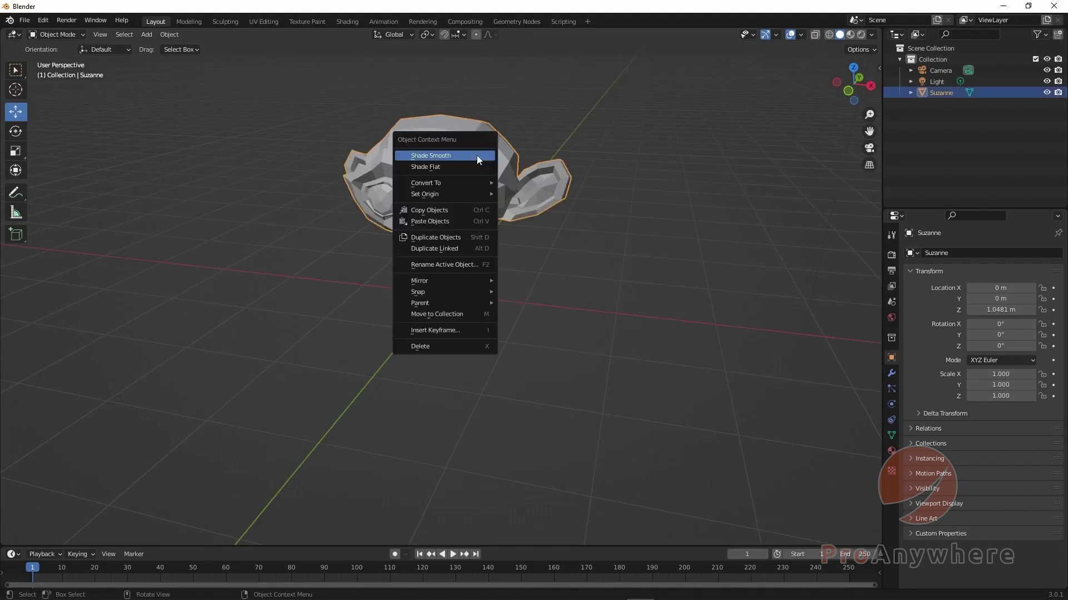
click(442, 158)
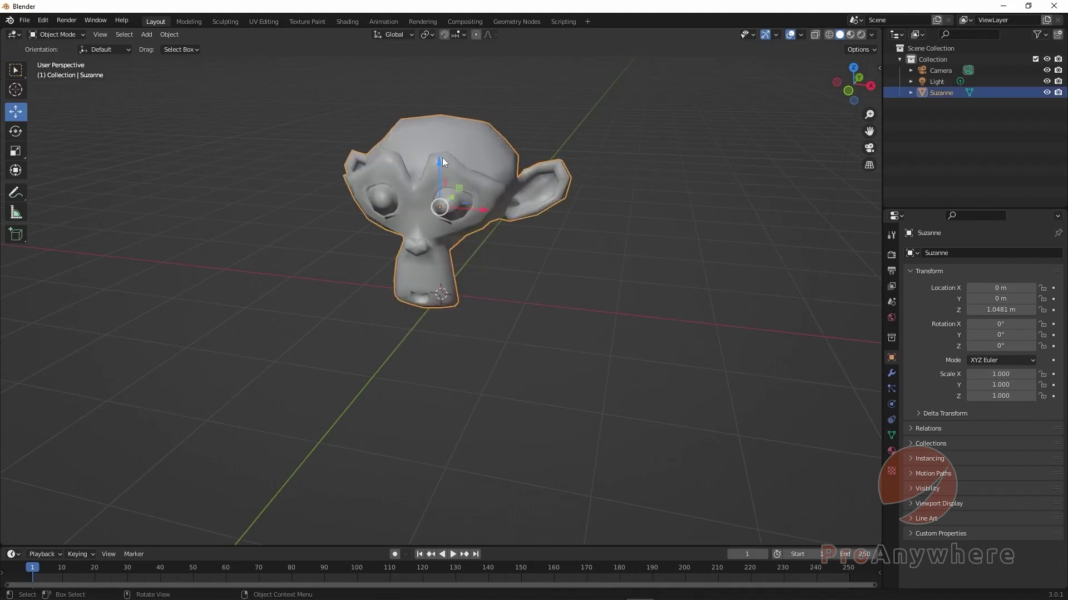
click(533, 289)
- Add a Plane mesh at the origin beneath the monkey head
middle_drag(532, 289, 462, 169)
scroll(461, 169, down, 5)
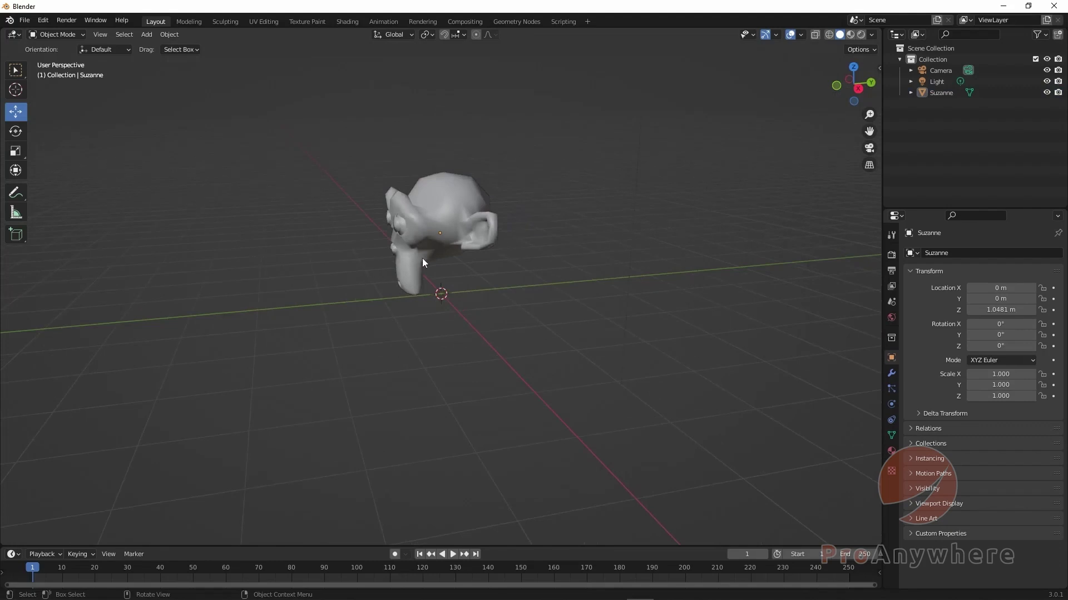
middle_drag(390, 290, 426, 295)
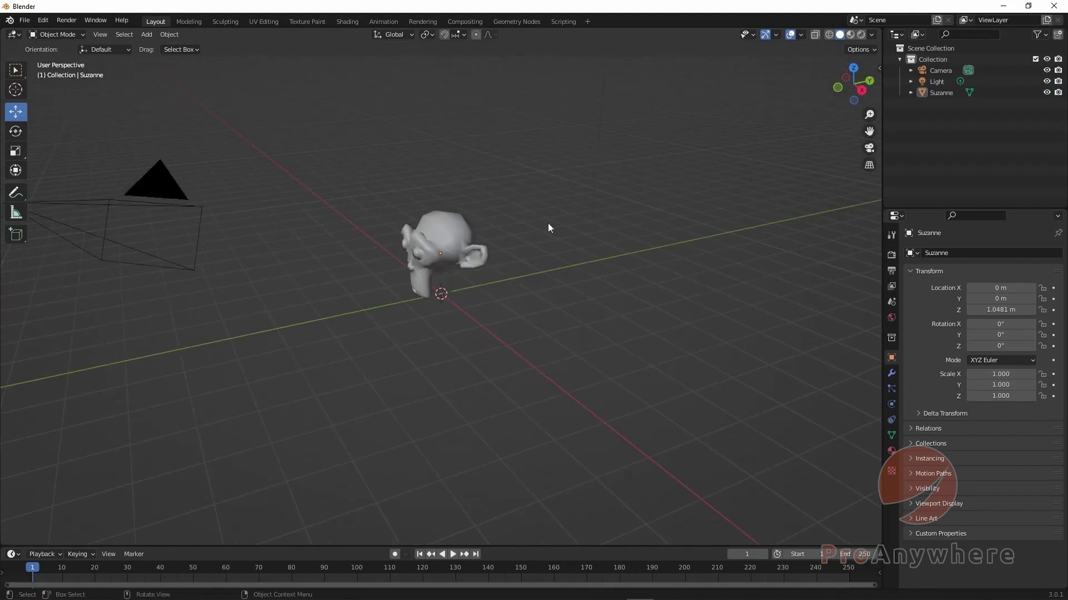
middle_drag(548, 228, 297, 228)
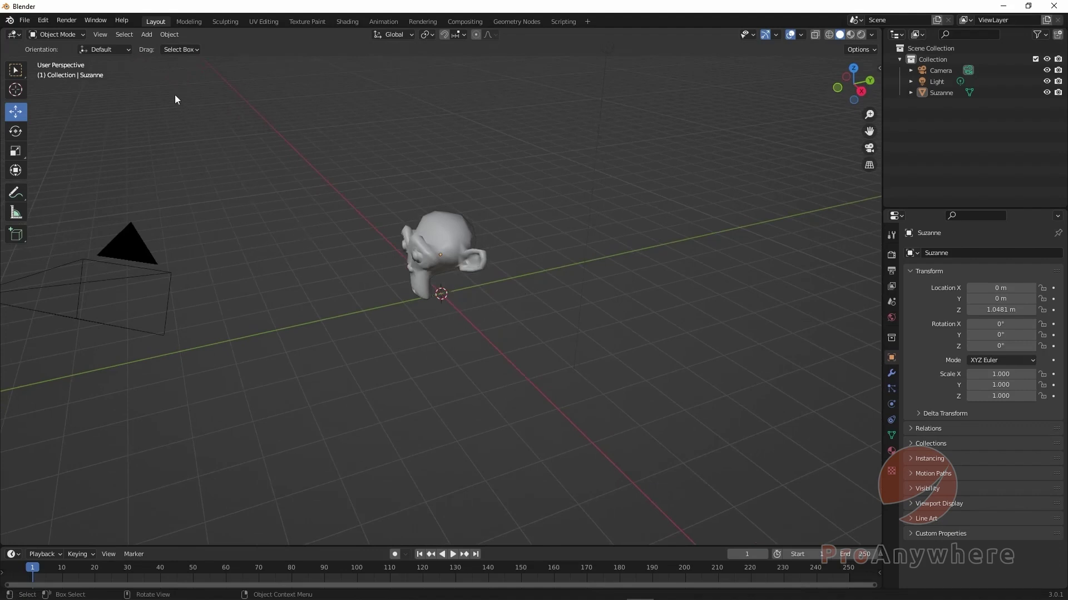
click(146, 35)
mouse_move(167, 48)
key(shift)
key(shift+a)
mouse_move(544, 309)
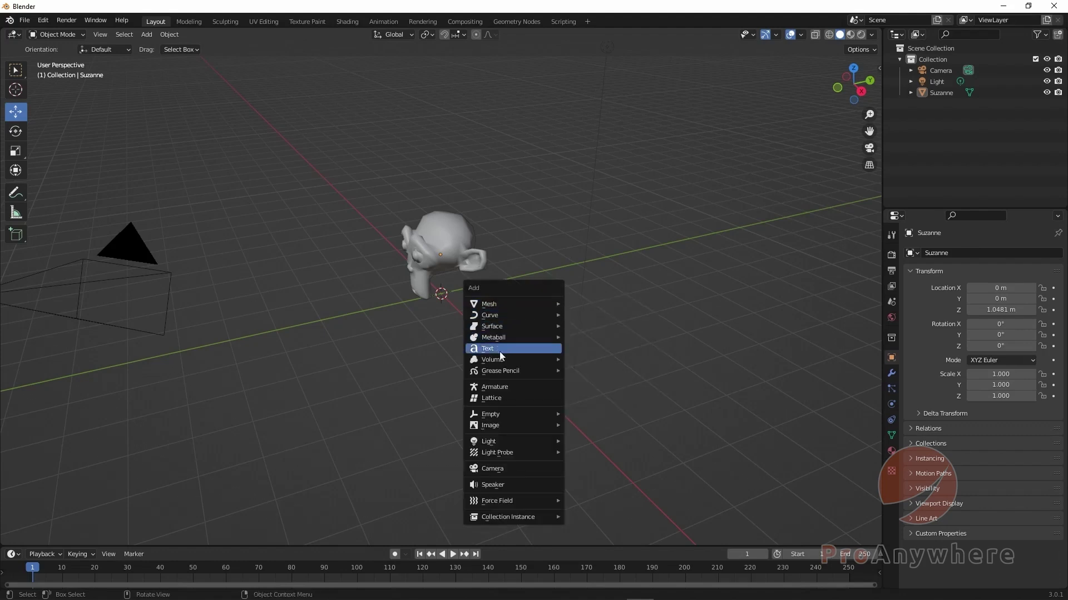
mouse_move(491, 309)
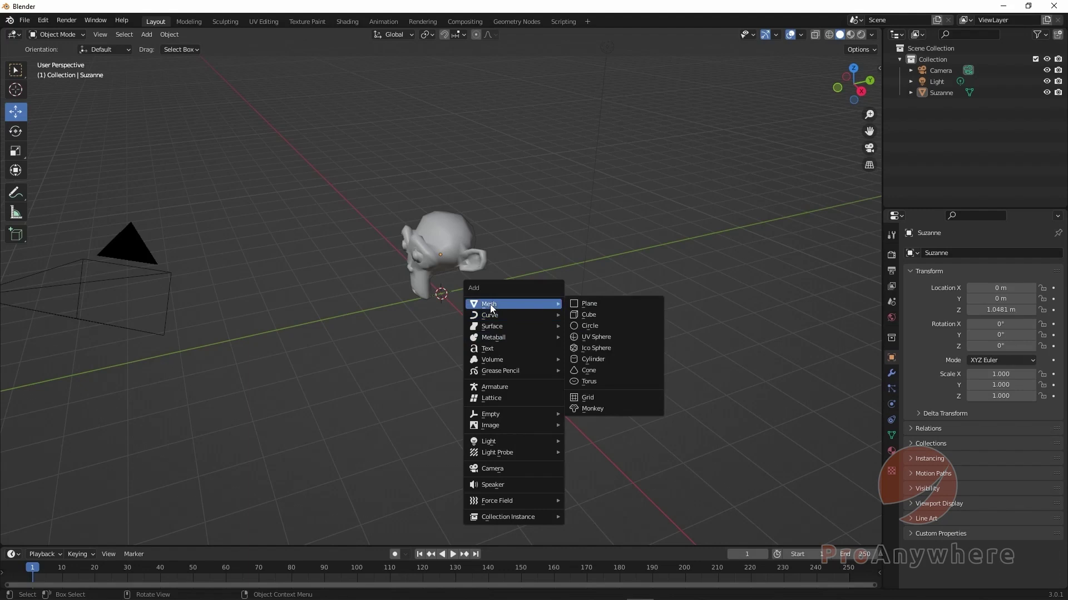
click(606, 303)
mouse_move(492, 326)
middle_down()
mouse_move(505, 328)
mouse_move(474, 334)
middle_up()
scroll(504, 331, up, 5)
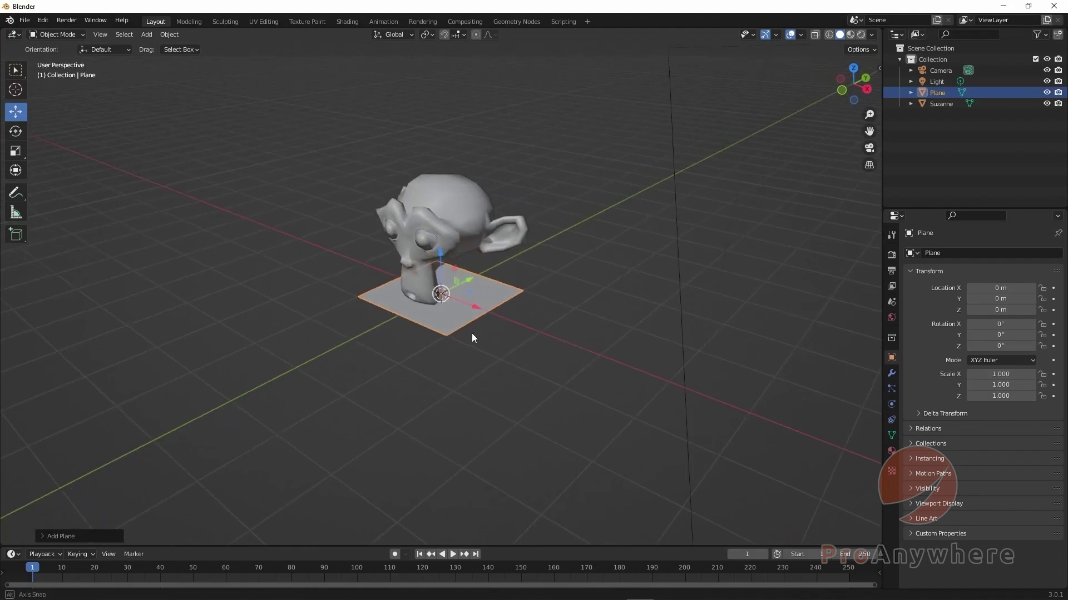
- Set the new plane's size to 10 m in its creation settings and deselect it
click(48, 535)
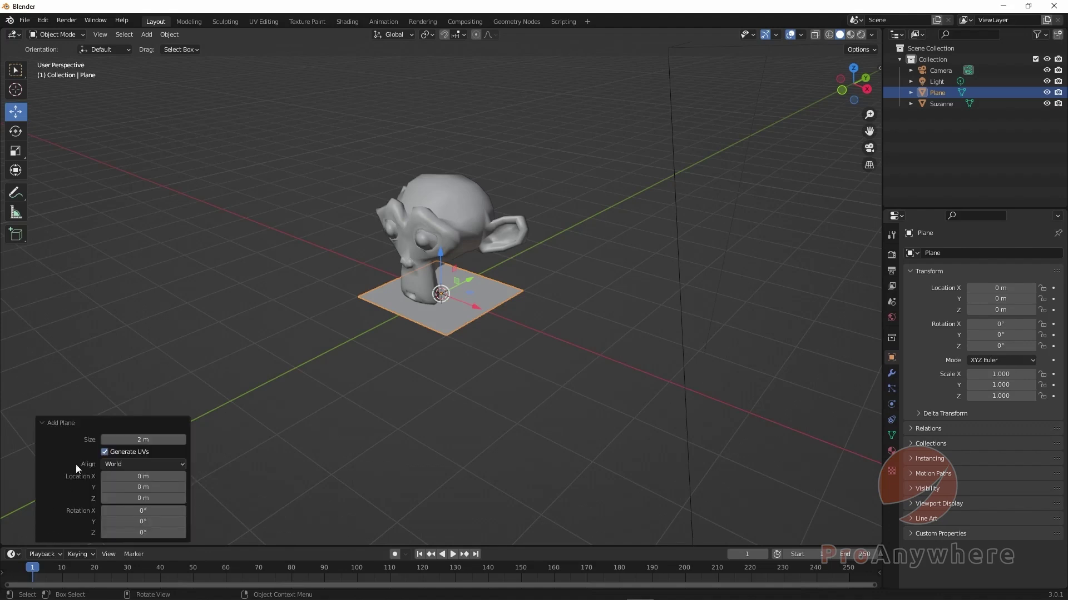
mouse_move(458, 345)
middle_down()
mouse_move(426, 384)
mouse_move(469, 352)
middle_up()
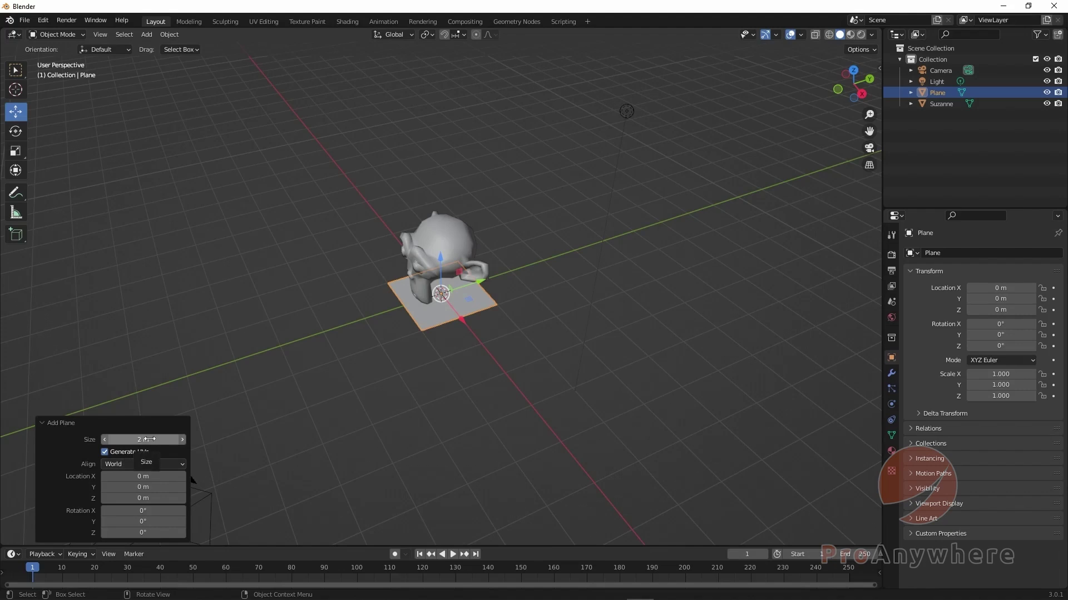
drag(146, 439, 543, 465)
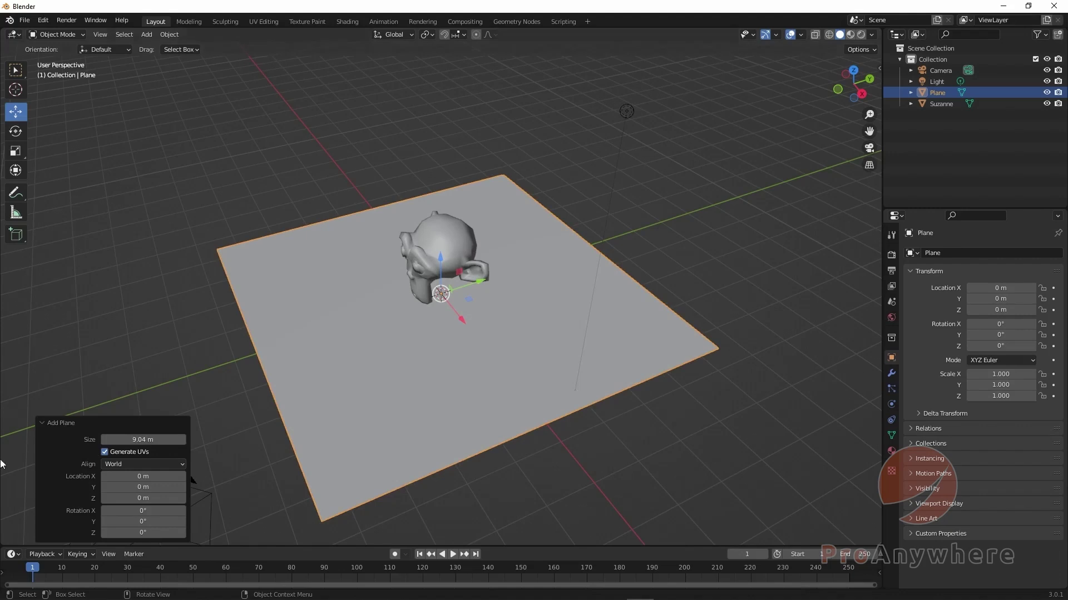
click(112, 440)
key(Return)
click(163, 443)
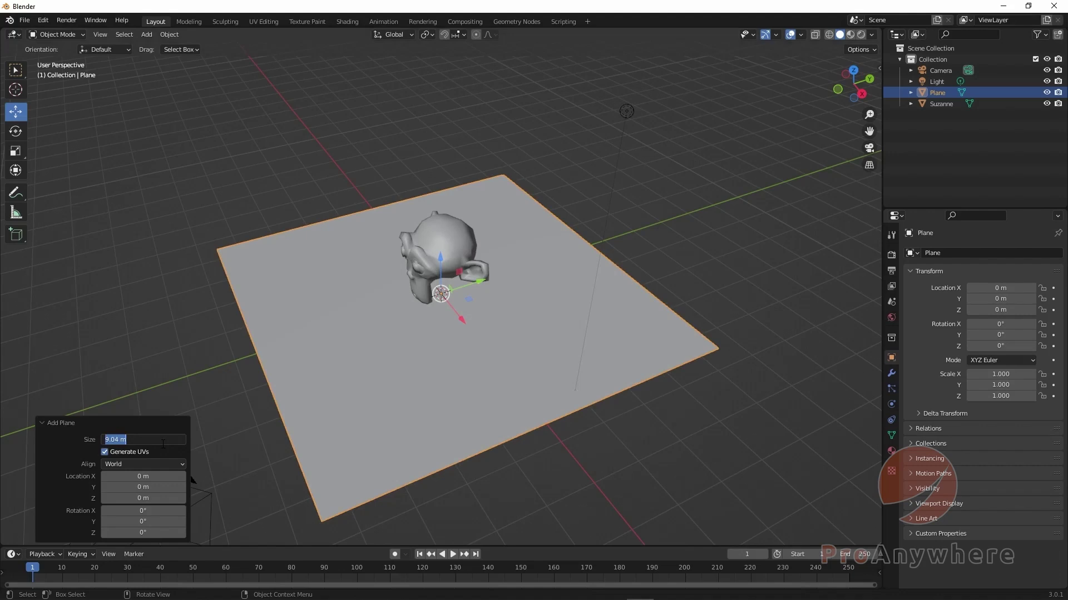
text(10)
key(Return)
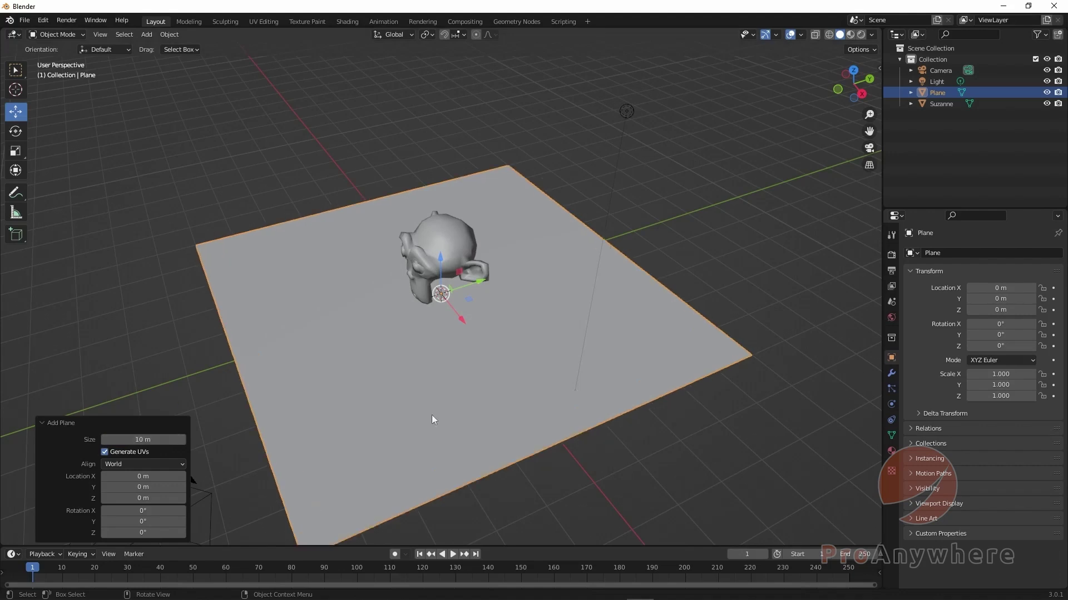
click(731, 197)
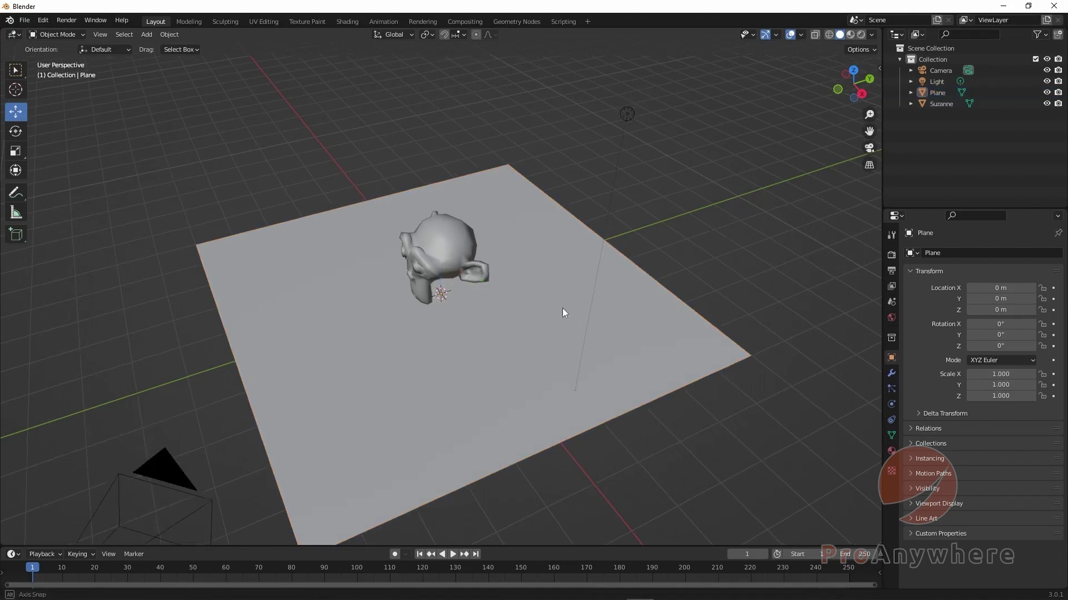
middle_drag(562, 308, 508, 361)
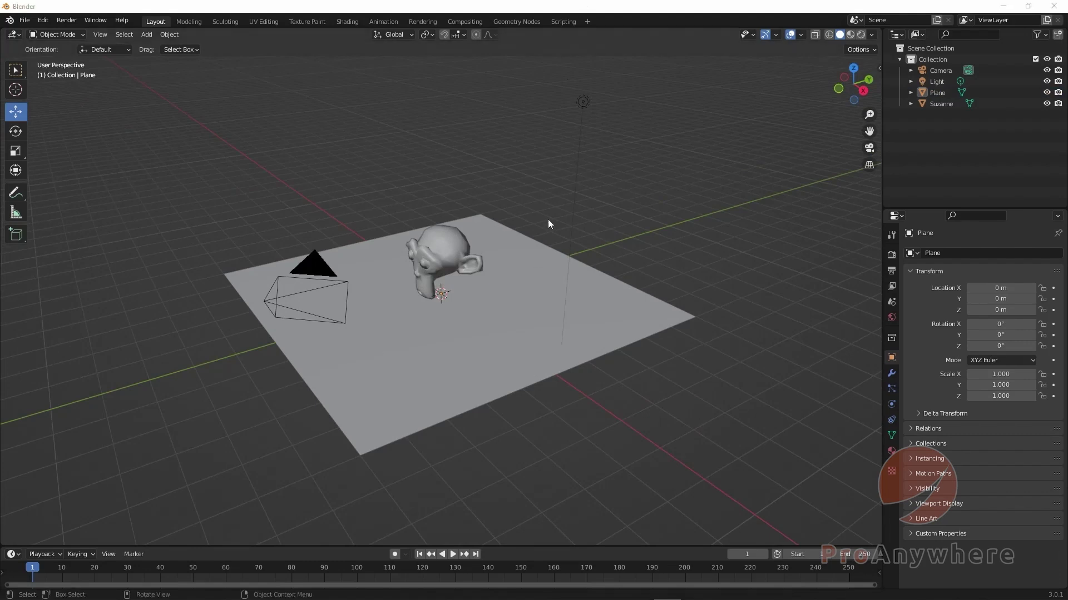
- Select the monkey head and switch from the Move tool to the Select Box tool
middle_drag(548, 224, 458, 239)
click(458, 239)
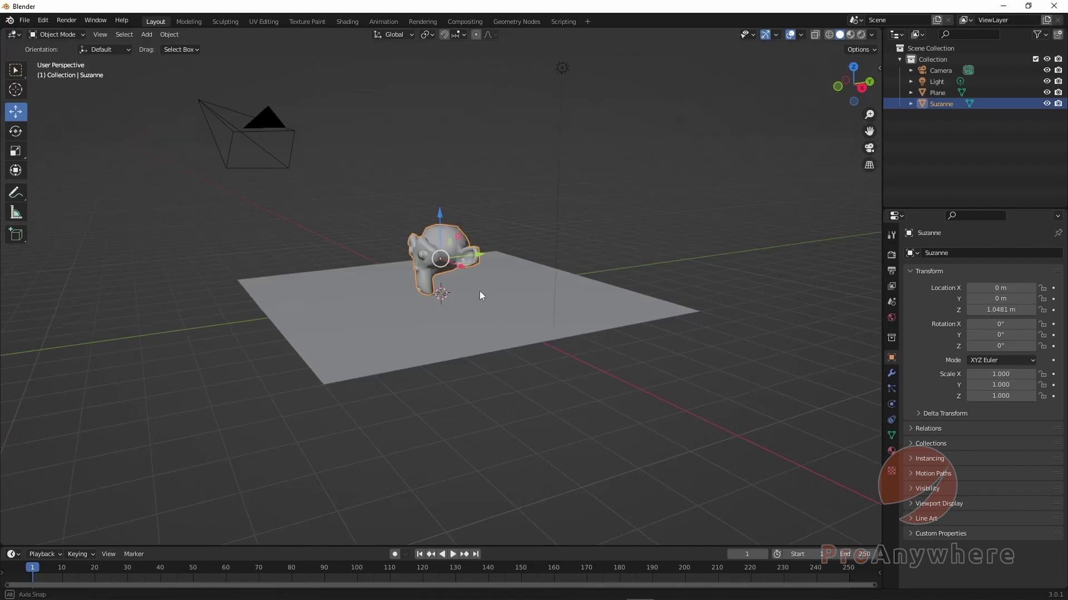
middle_drag(479, 291, 502, 295)
click(16, 70)
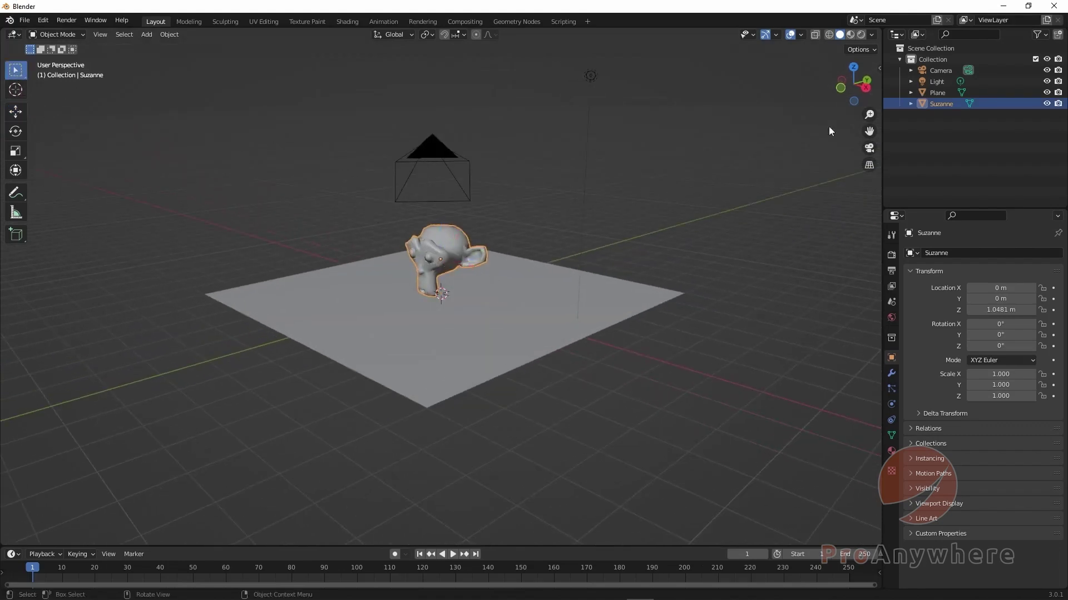
scroll(580, 245, up, 2)
middle_drag(579, 245, 611, 273)
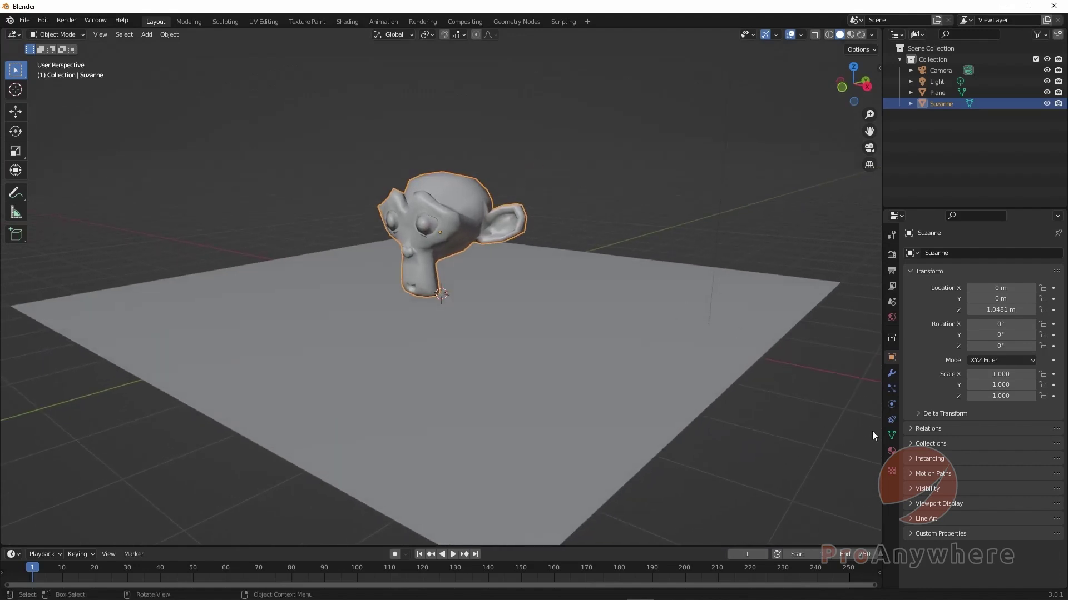
click(896, 217)
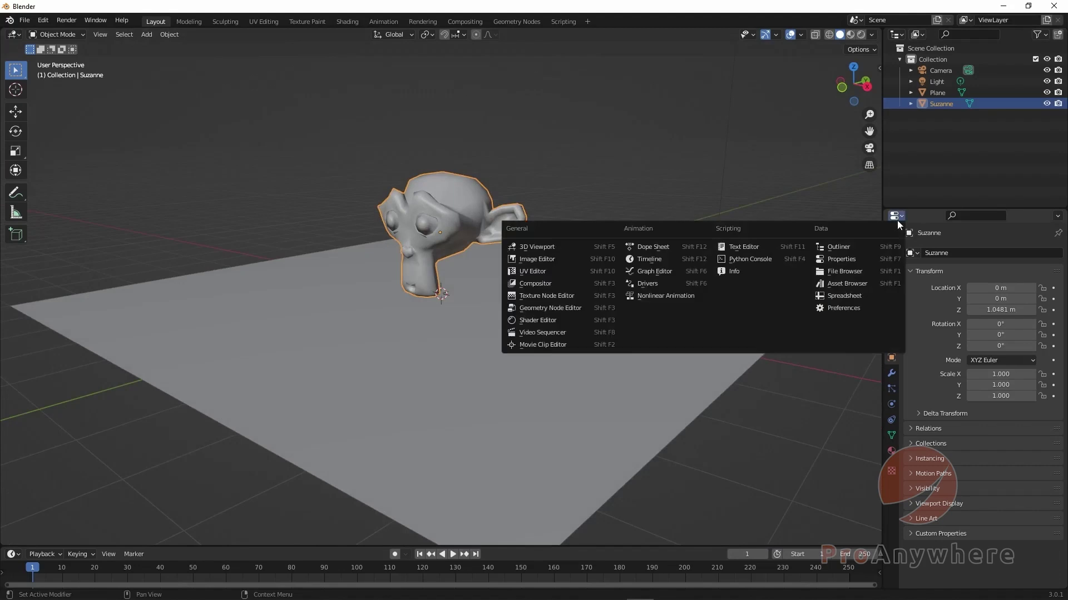
click(894, 218)
click(889, 218)
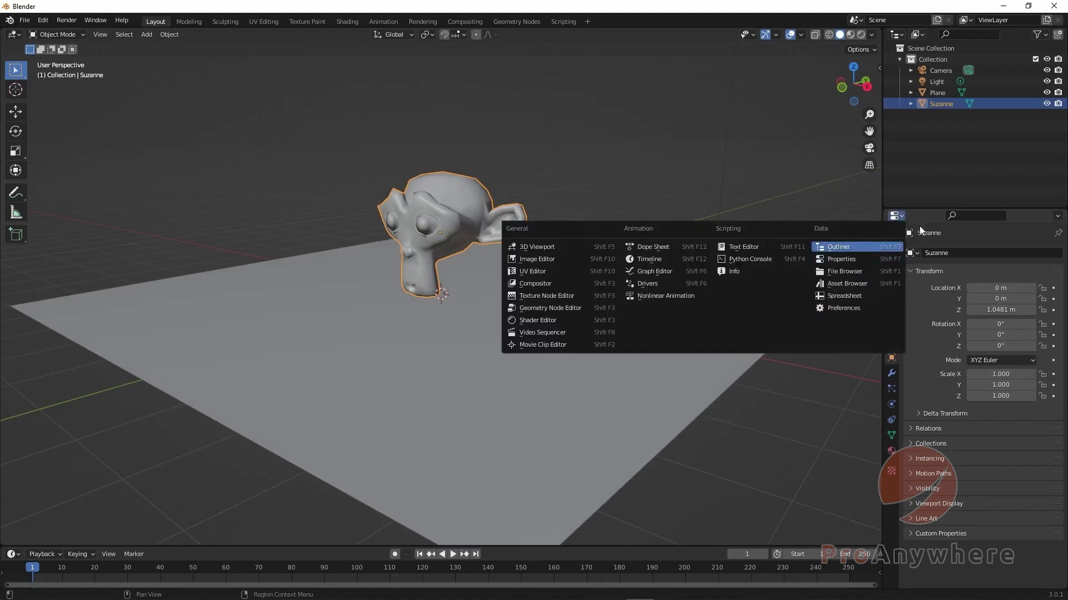
click(901, 216)
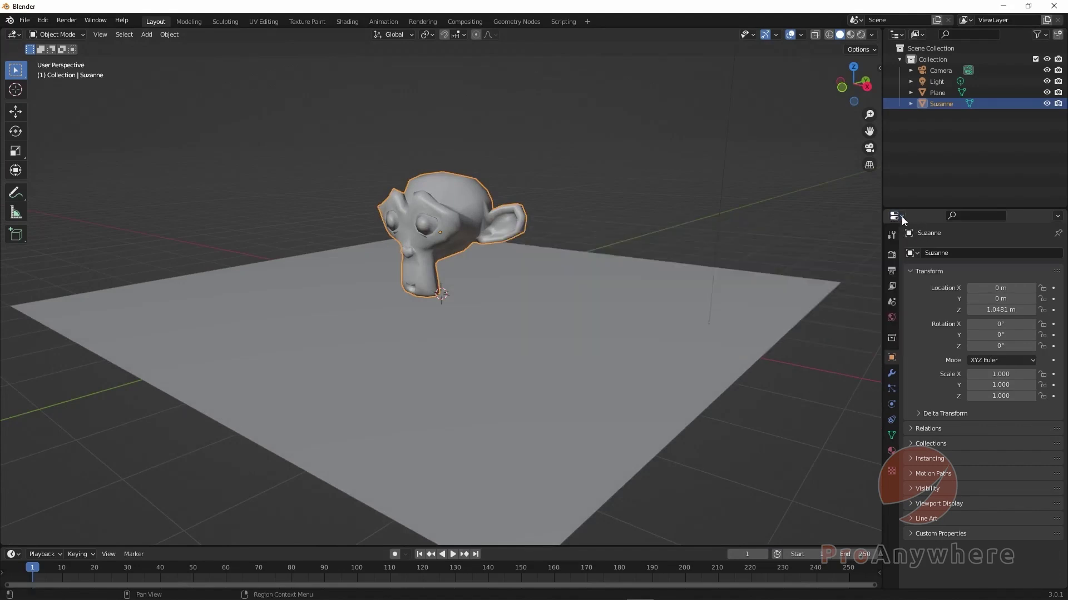
- Create a new material on the selected monkey head
click(891, 451)
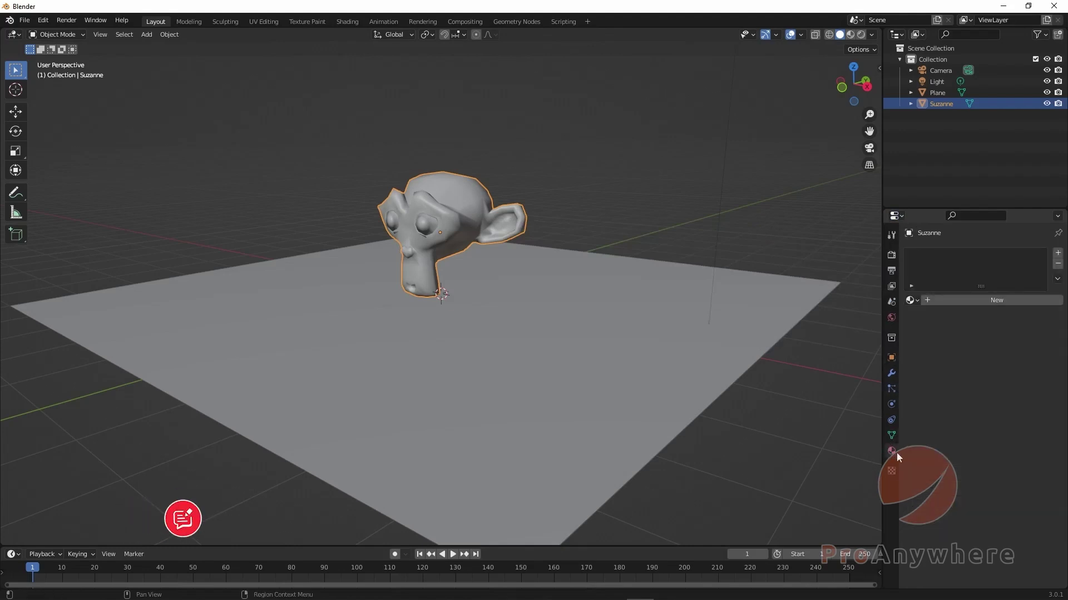
click(998, 300)
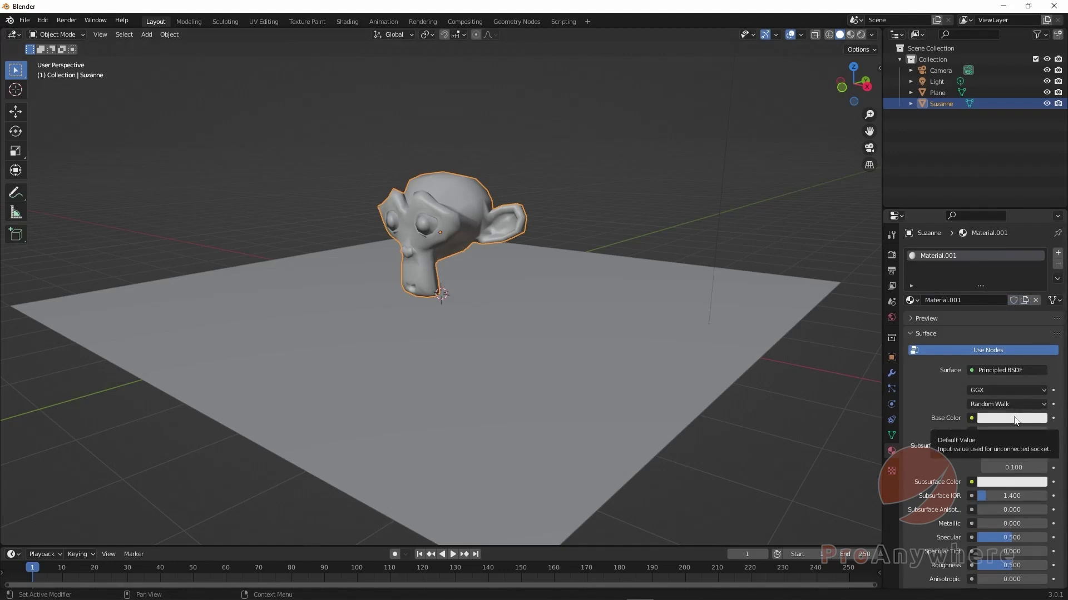
- Set the monkey material's Base Color to a salmon red with about R 0.800, G 0.198, B 0.126
scroll(989, 452, down, 5)
scroll(1013, 437, up, 5)
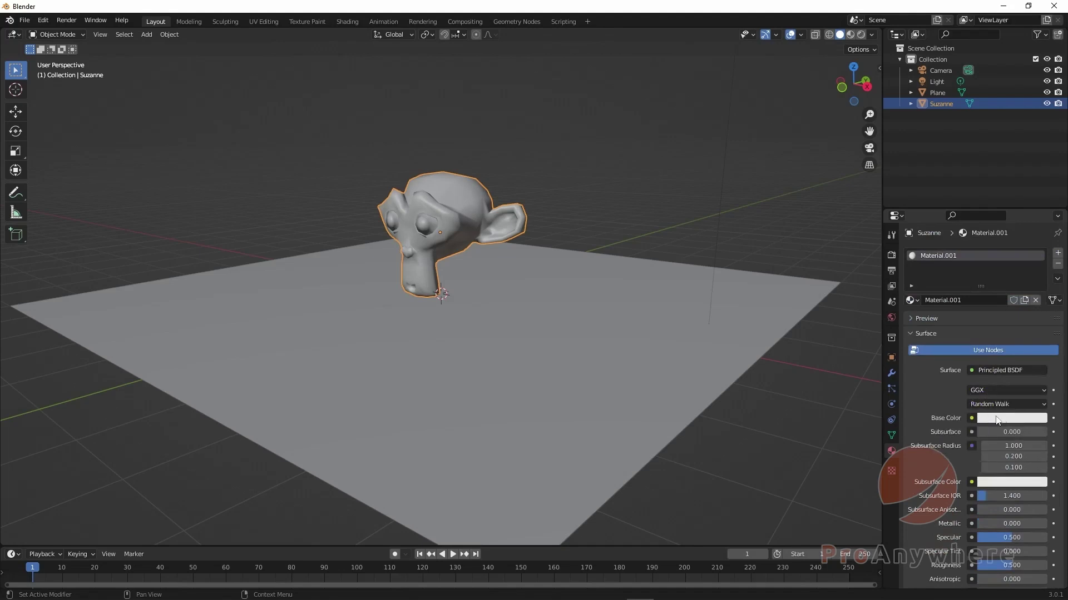
click(1004, 419)
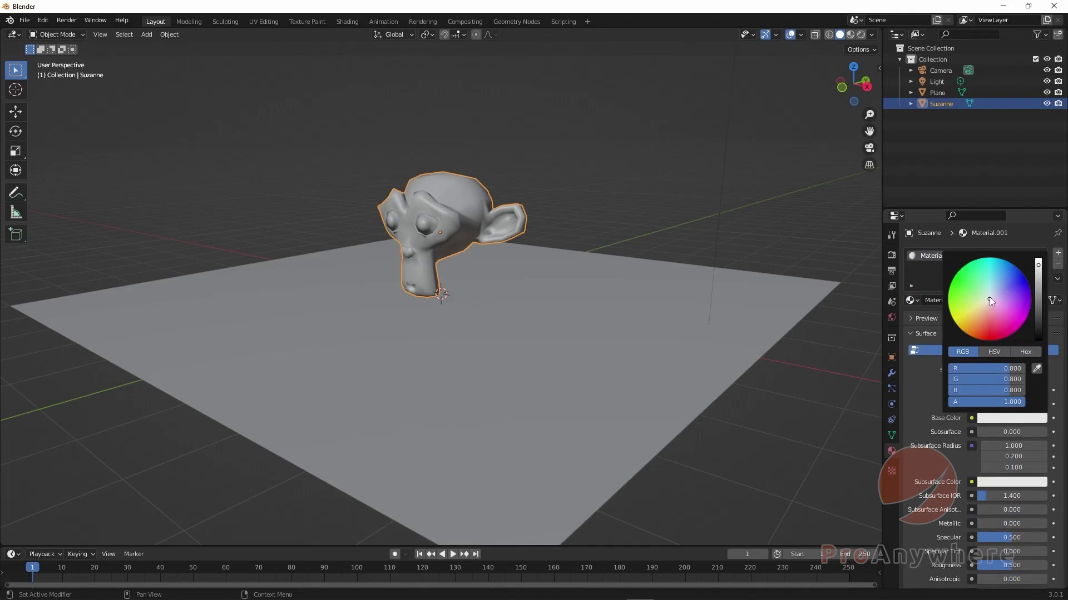
drag(989, 297, 984, 323)
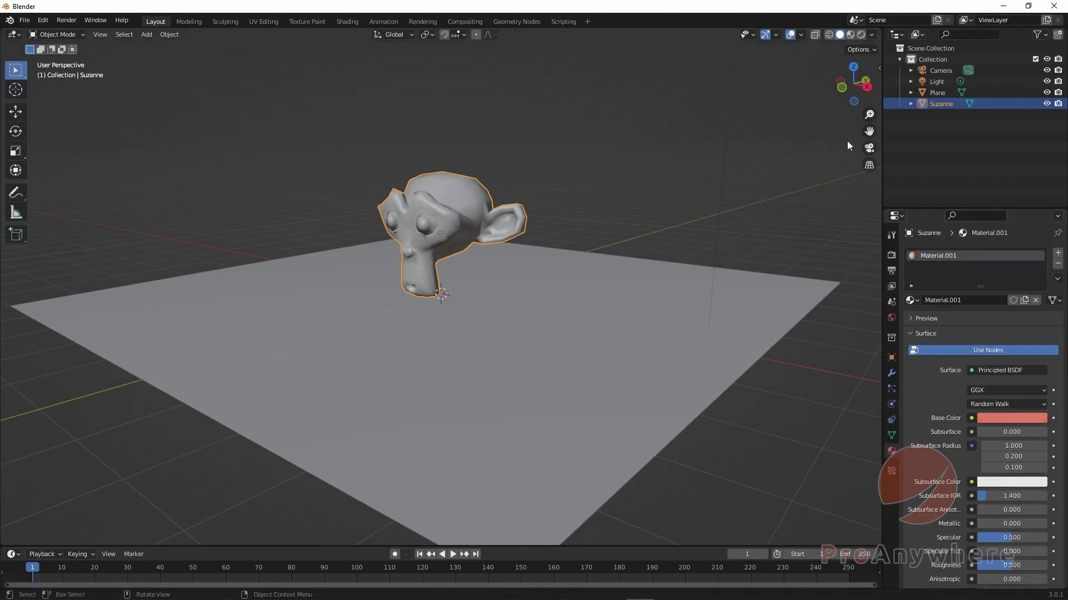
- Compare the scene in Wireframe, Solid and Material Preview viewport shading, finishing in Material Preview
click(850, 34)
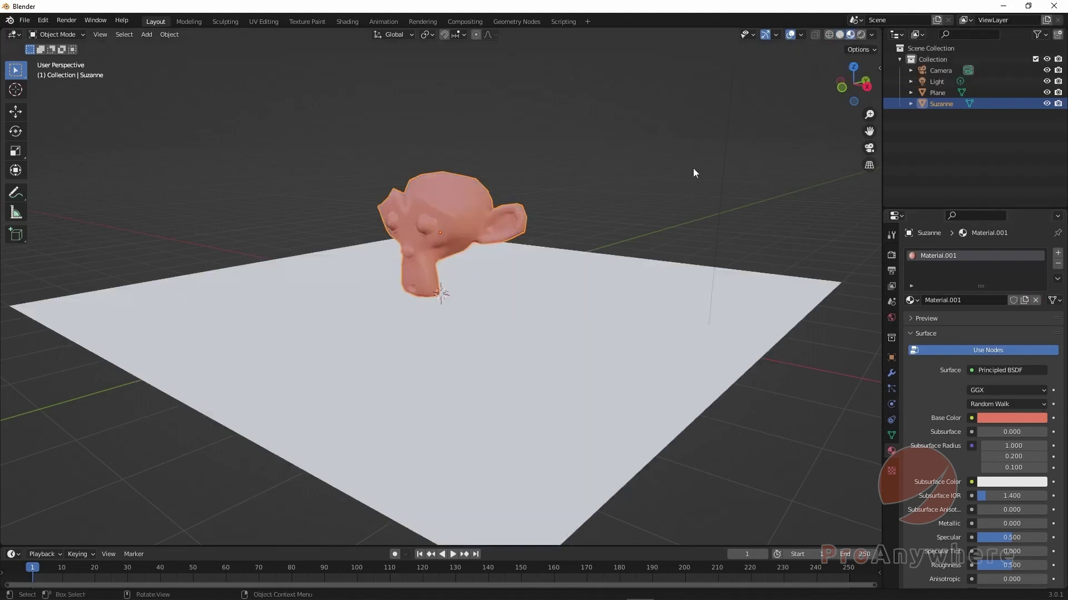
click(832, 35)
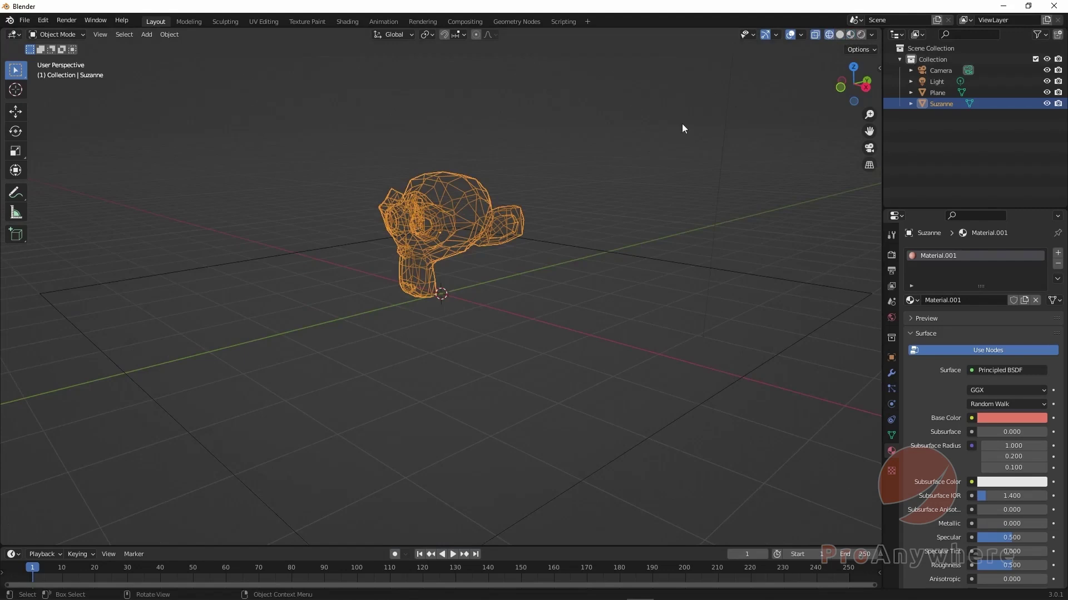
click(839, 35)
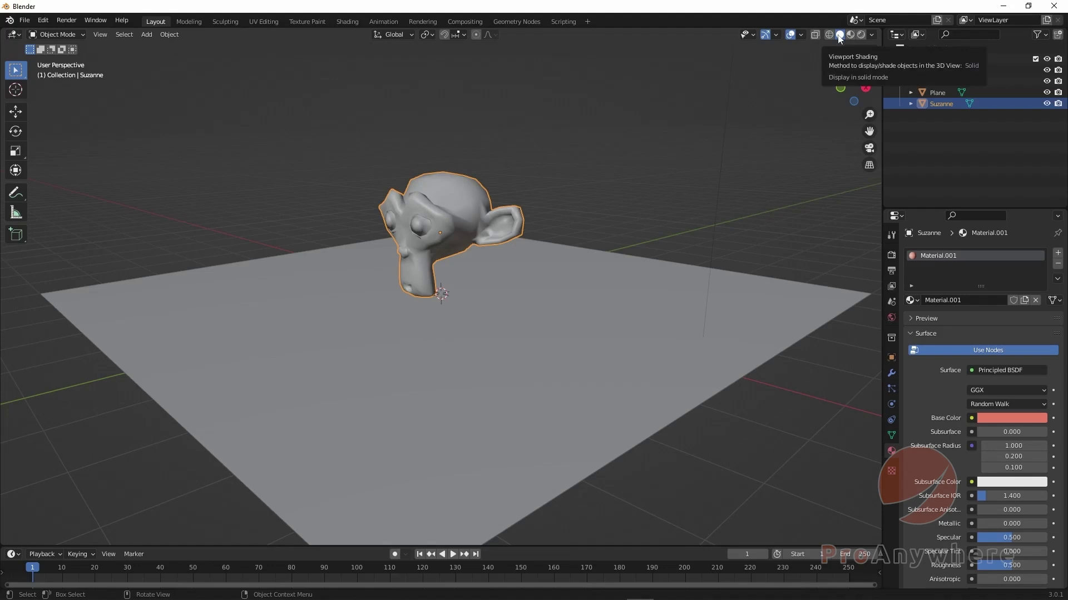
click(851, 34)
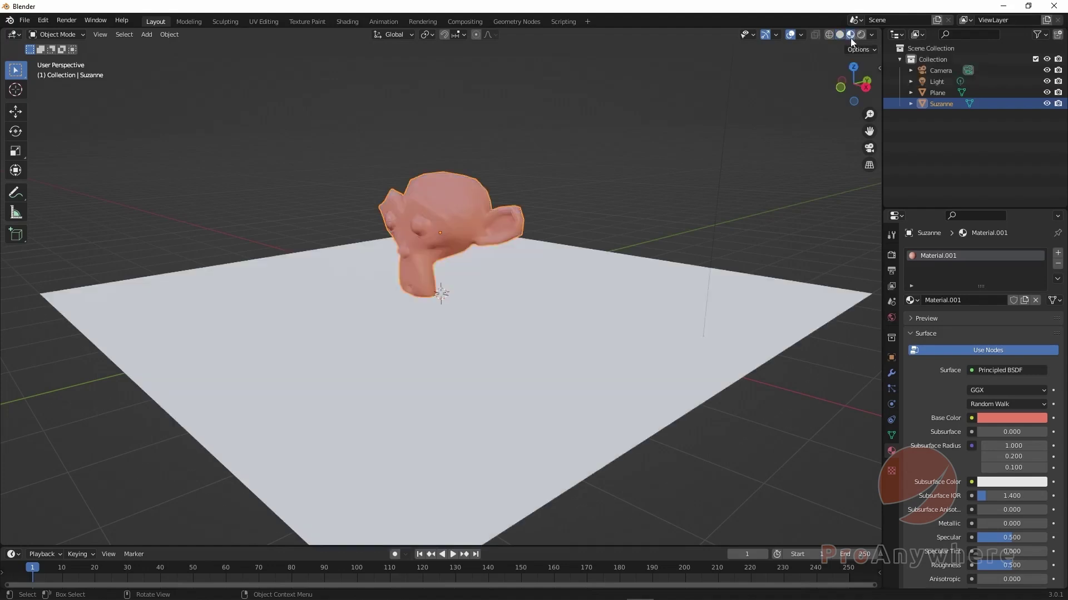
click(852, 49)
click(853, 49)
click(840, 34)
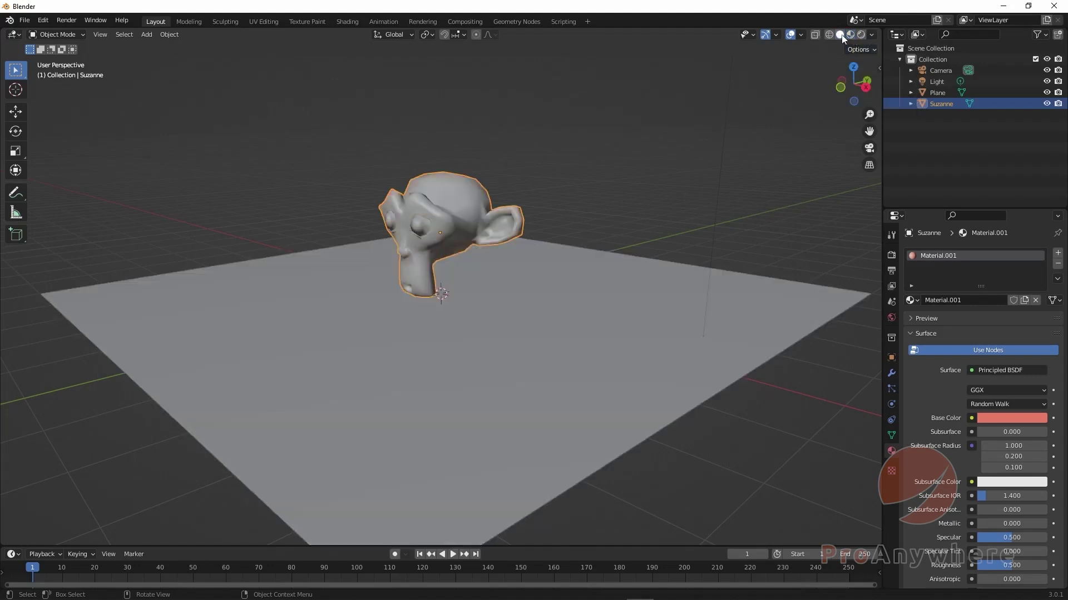
click(850, 34)
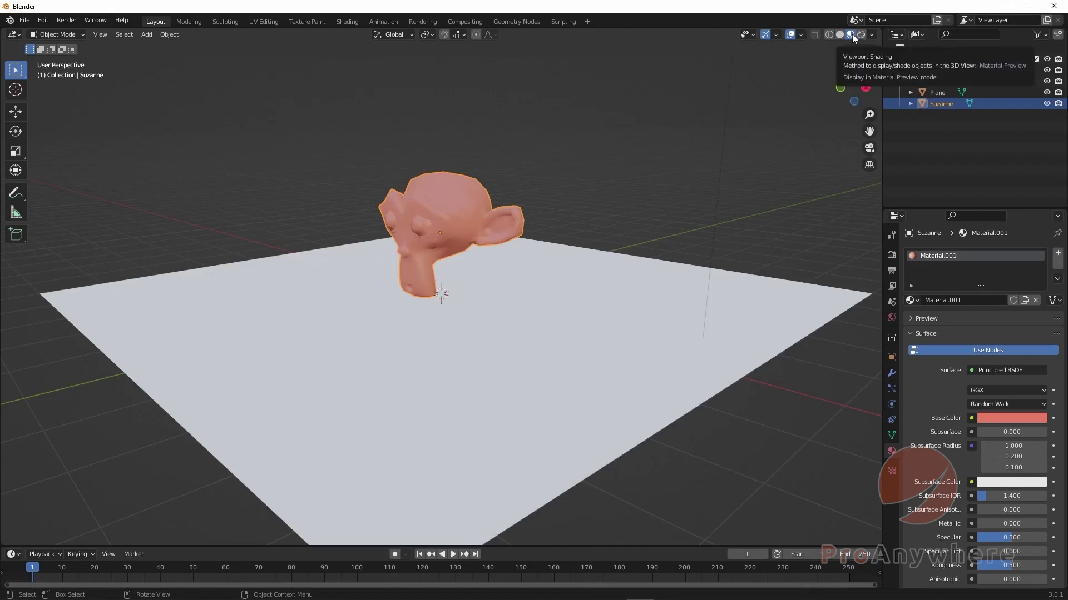
- Check the scene in Rendered viewport shading and return to Material Preview
click(861, 35)
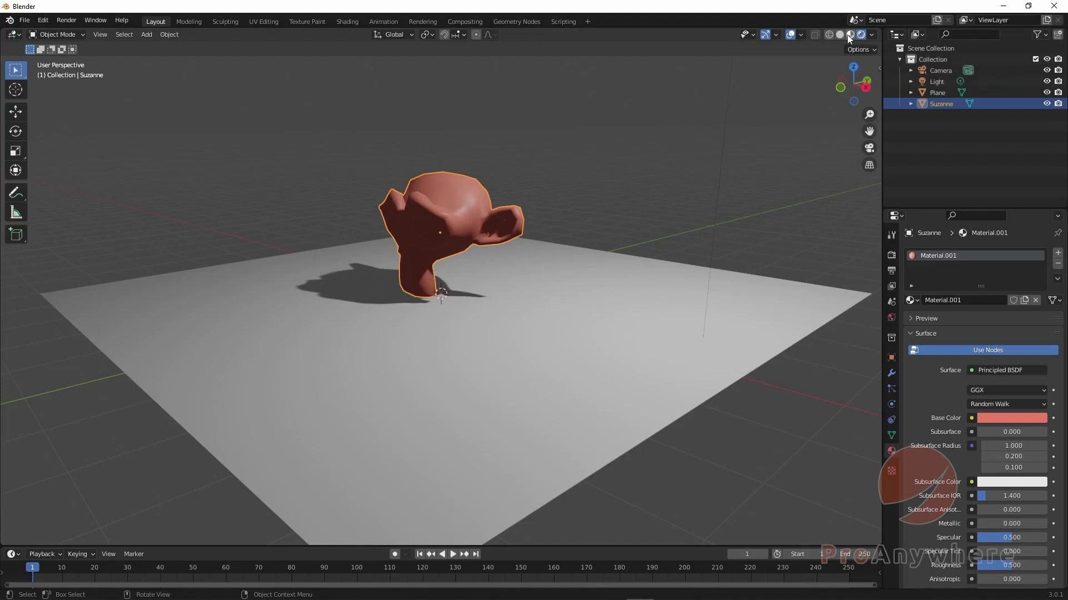
click(840, 34)
click(850, 35)
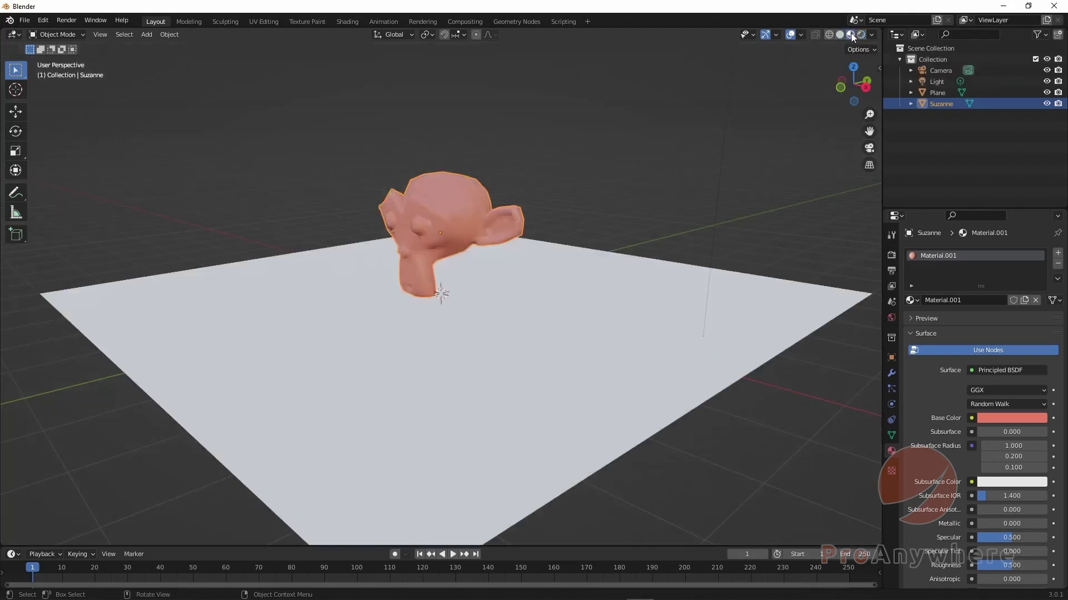
- Change the monkey material's Base Color to a crimson red with about R 0.800, G 0.051, B 0.083
mouse_move(528, 242)
middle_down()
mouse_move(575, 246)
mouse_move(618, 322)
middle_up()
click(985, 417)
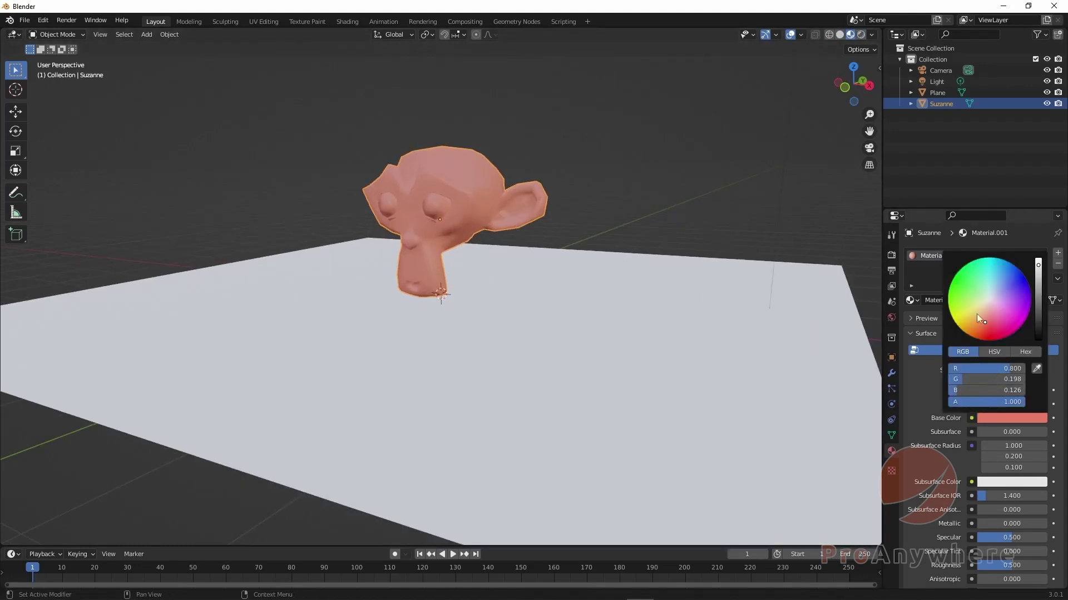
drag(977, 314, 993, 328)
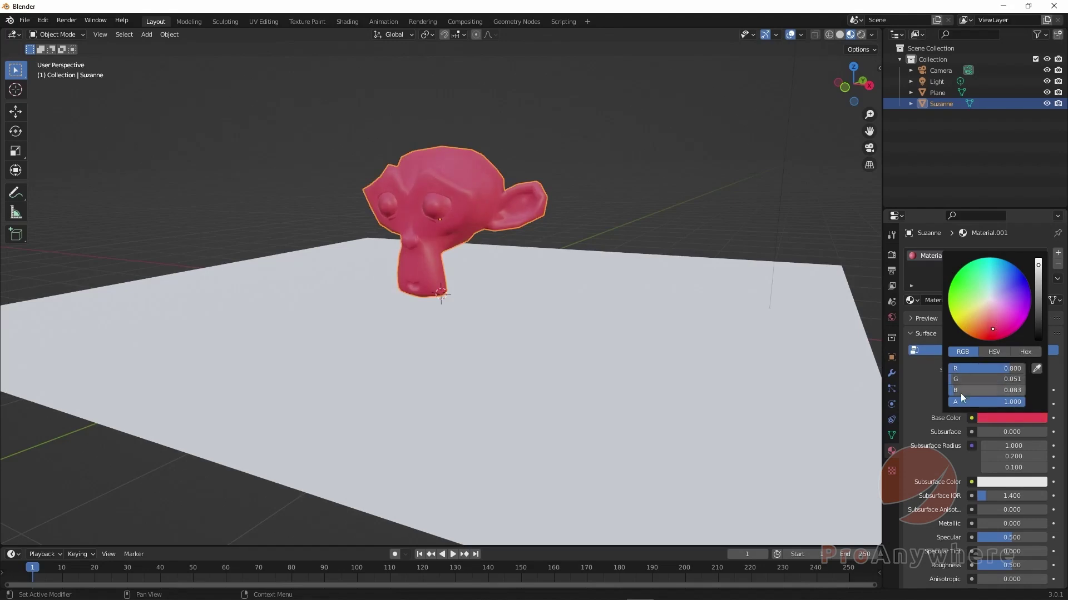
scroll(549, 291, down, 3)
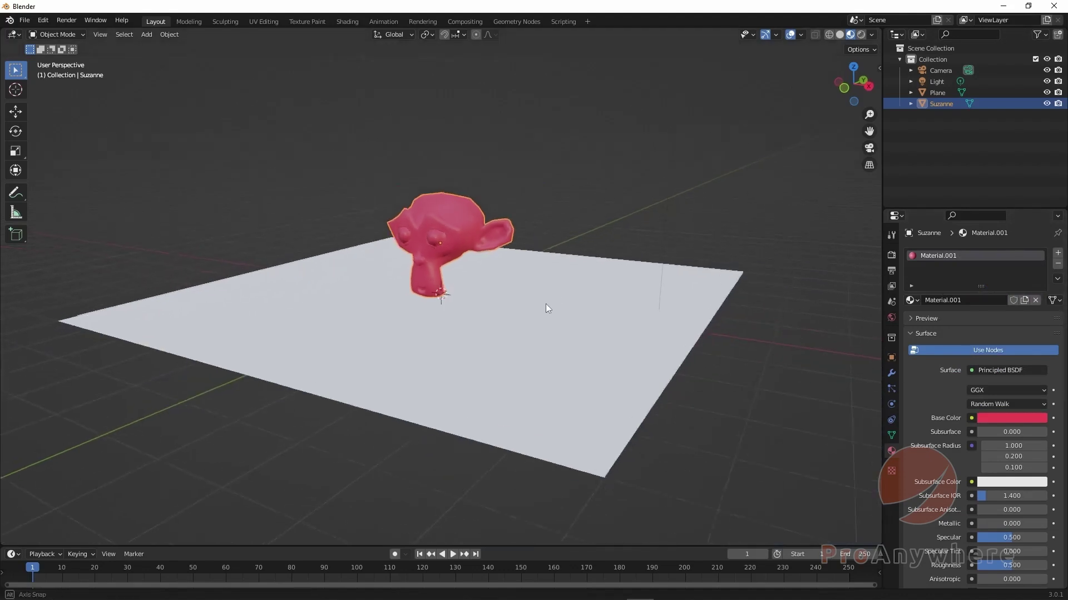
middle_drag(545, 304, 455, 225)
scroll(446, 217, up, 3)
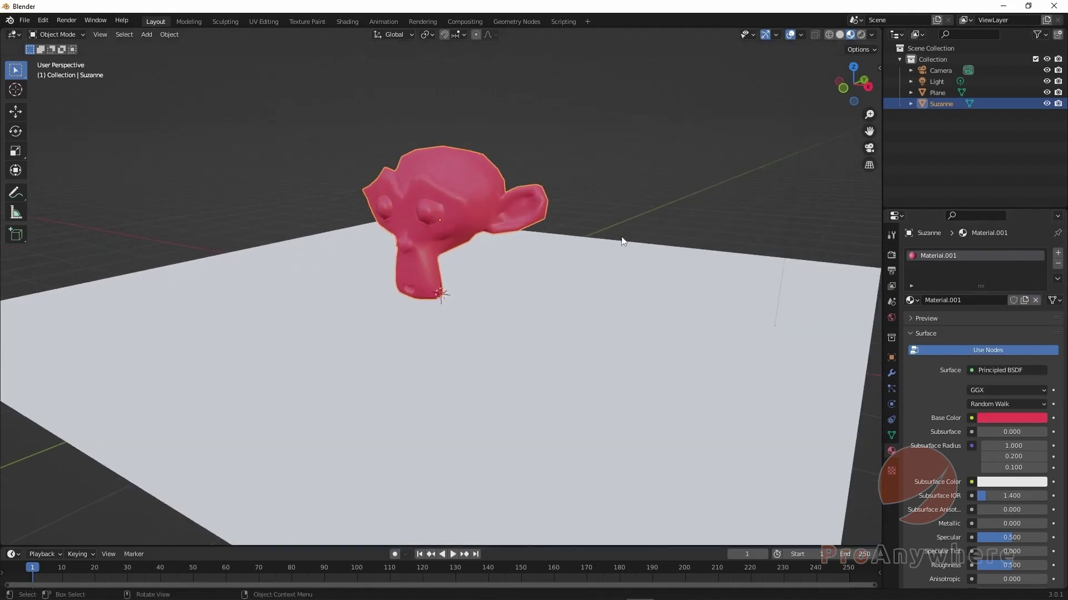
- Select the point light above the plane to view its settings and reselect the monkey head
scroll(591, 269, down, 4)
middle_drag(592, 269, 575, 135)
click(568, 86)
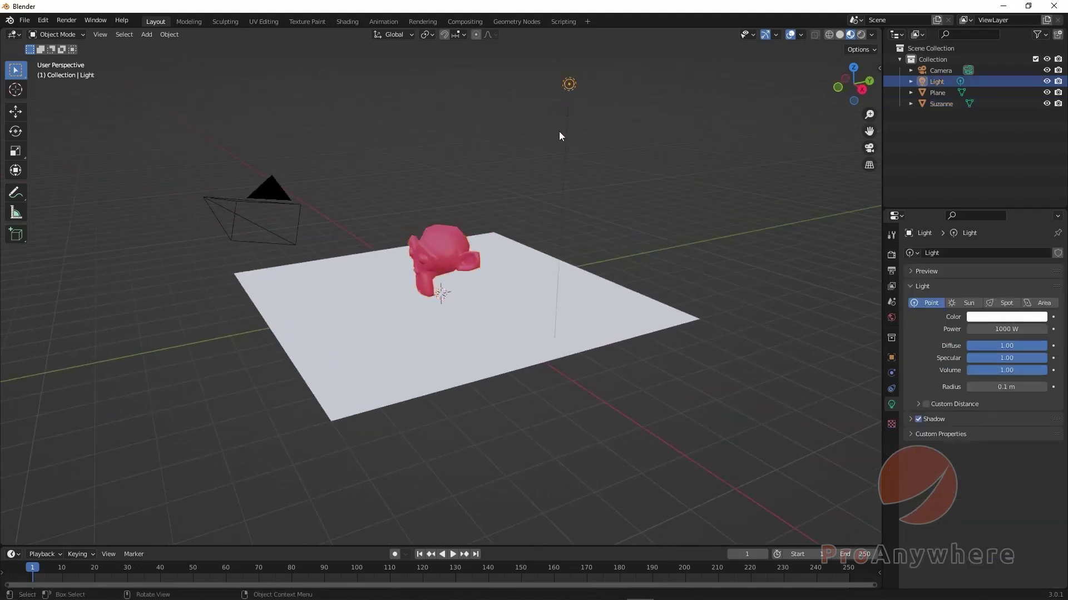
click(457, 229)
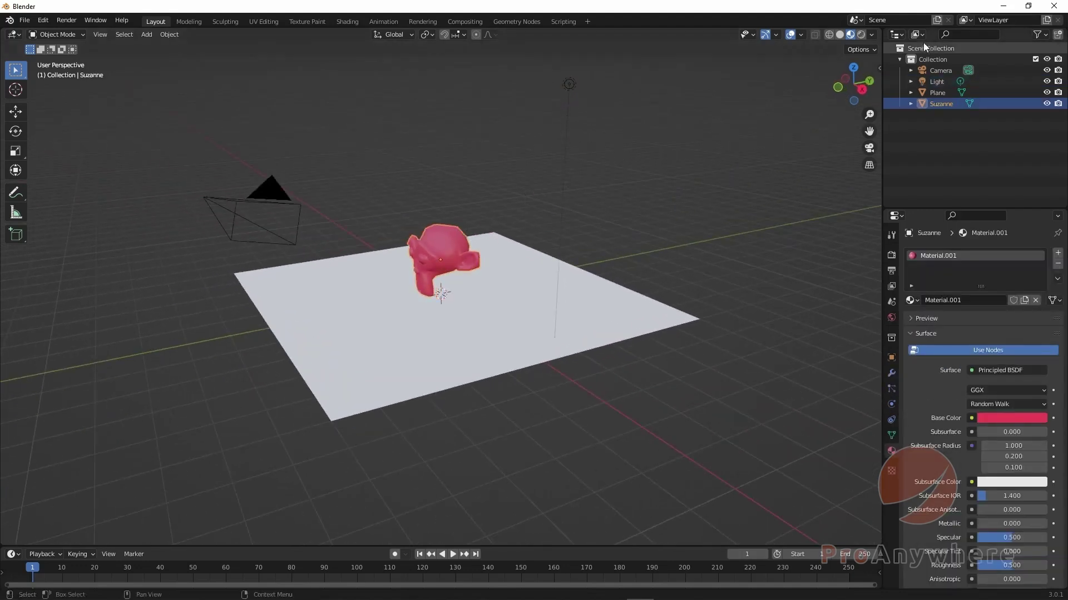
- Try the first, second and third built-in environment images as lighting for the Material Preview
click(872, 36)
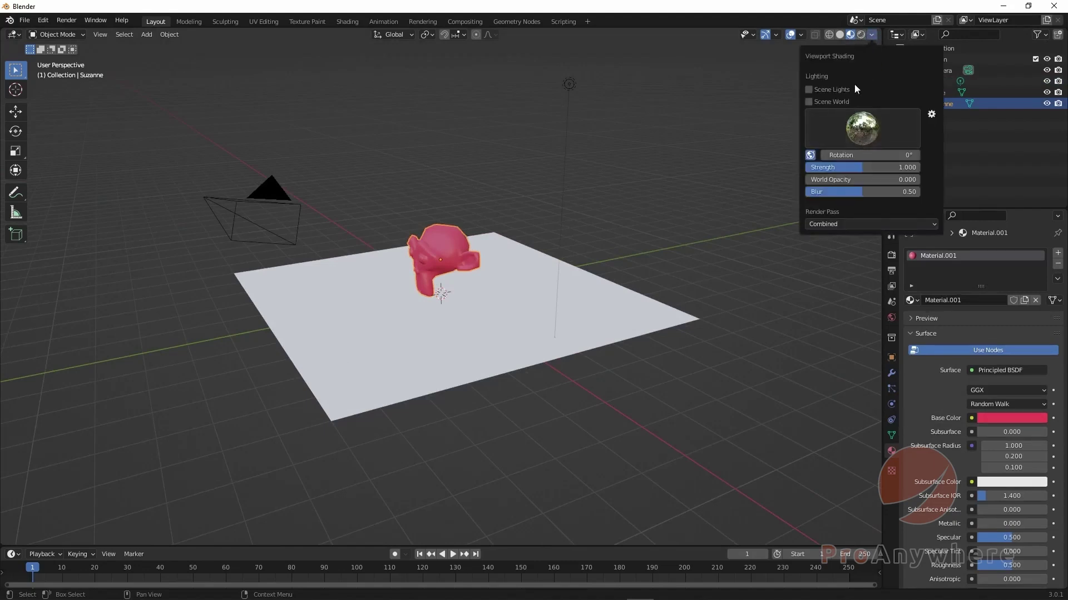
click(873, 36)
click(866, 134)
click(674, 169)
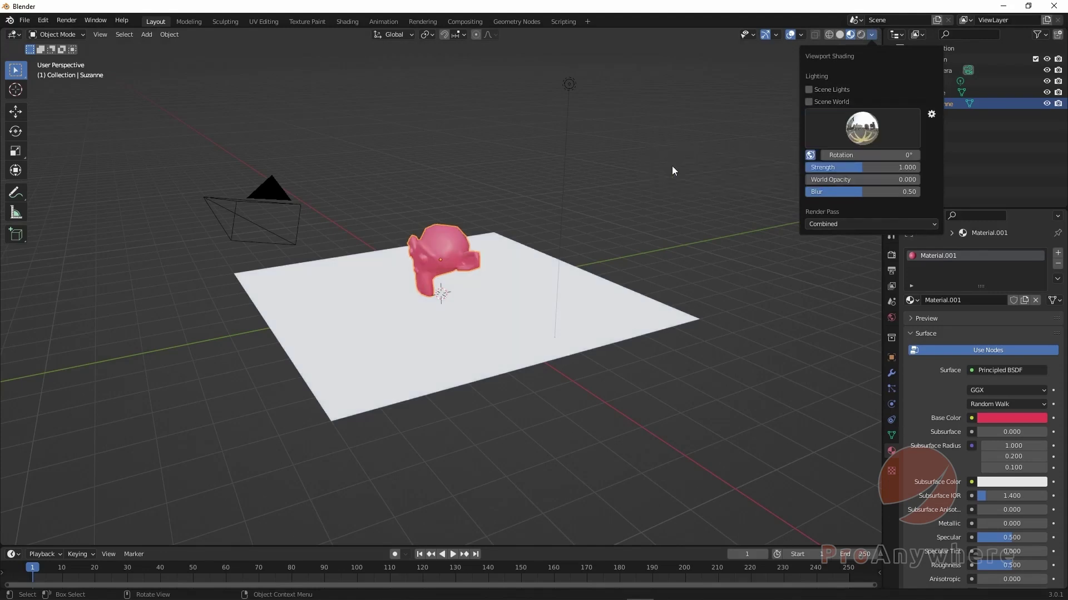
click(848, 140)
click(701, 168)
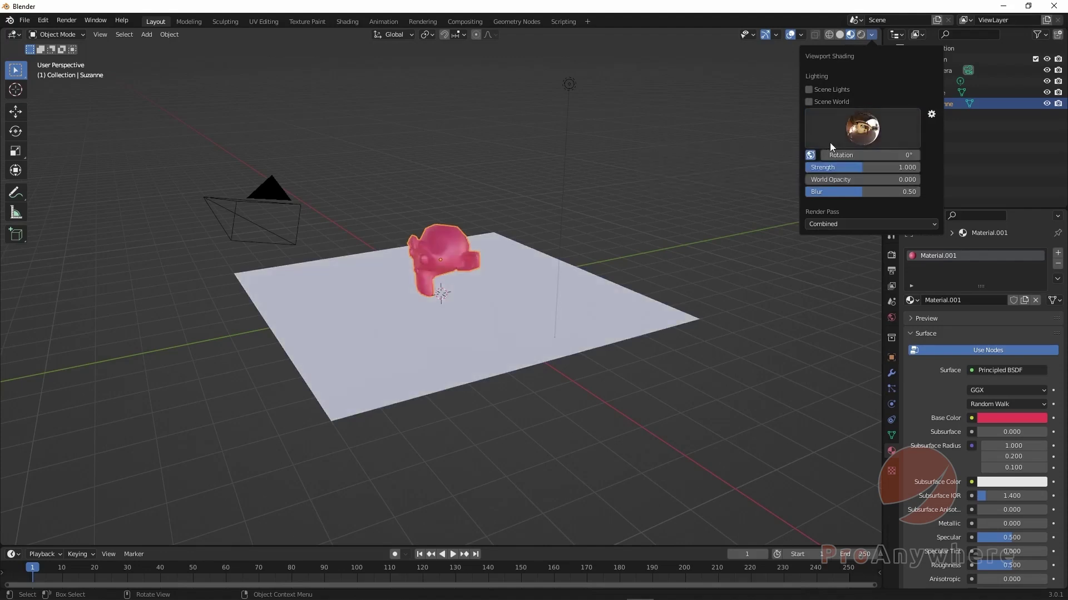
click(852, 142)
click(733, 168)
- Compare the preview lighting under the fourth and fifth environment images and settle on the fourth, the bright interior
click(872, 139)
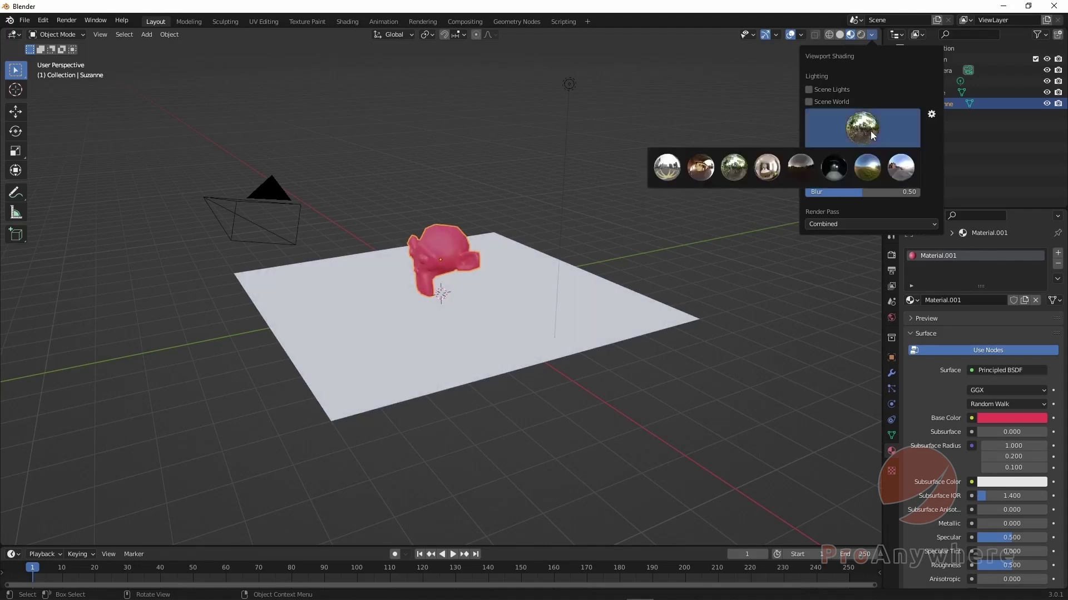
click(780, 171)
click(862, 133)
click(801, 167)
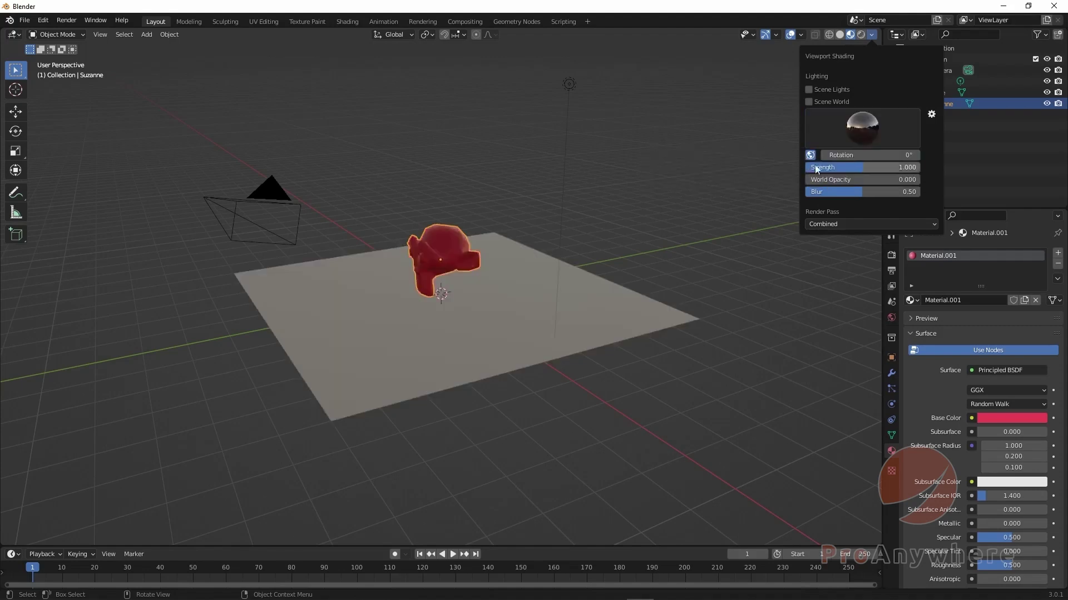
click(863, 136)
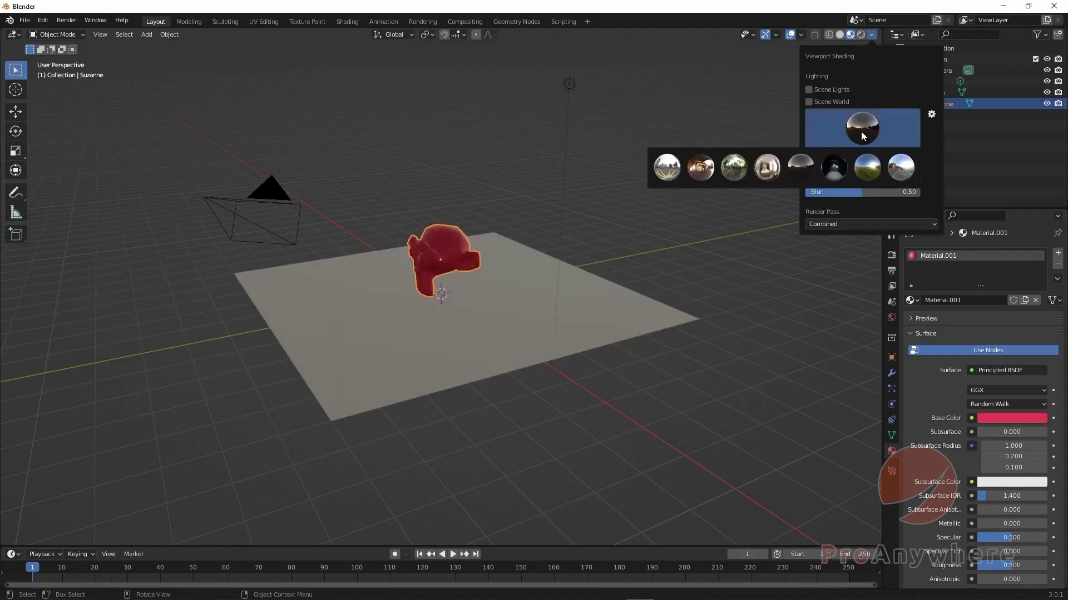
click(761, 174)
- Lower the monkey material's Roughness to 0.185 for a glossier surface
mouse_move(460, 307)
middle_down()
mouse_move(572, 305)
mouse_move(552, 272)
mouse_move(550, 281)
middle_up()
scroll(509, 276, up, 3)
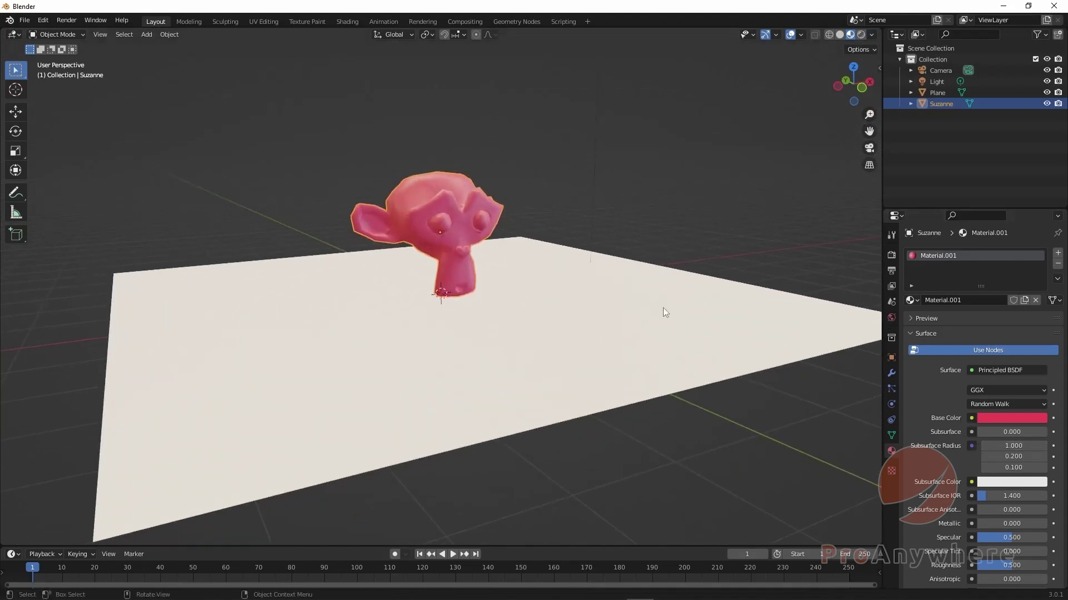
scroll(933, 445, down, 1)
scroll(938, 455, down, 3)
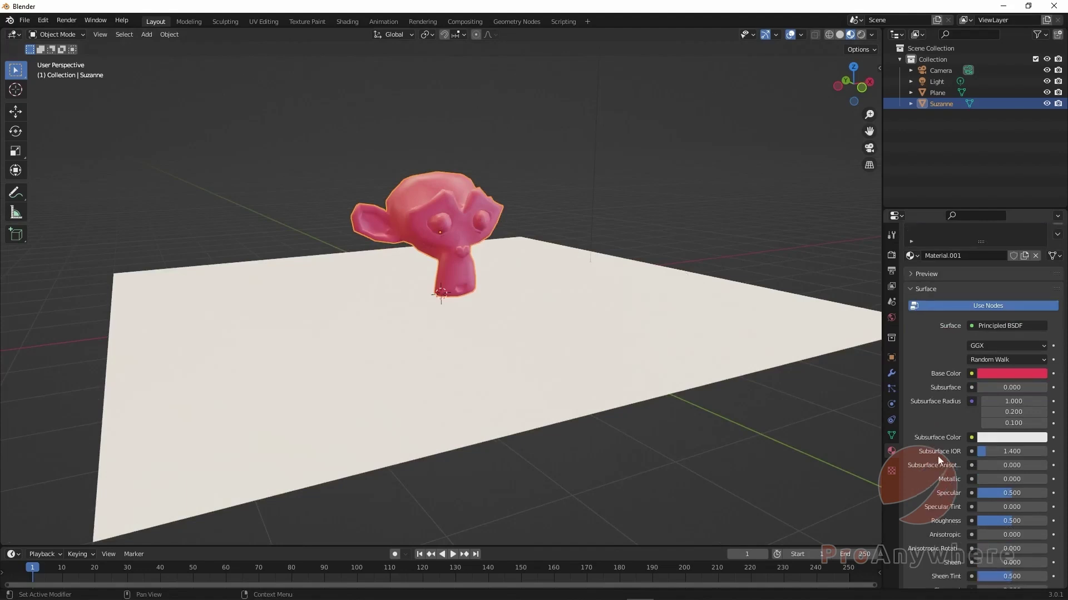
scroll(953, 463, down, 1)
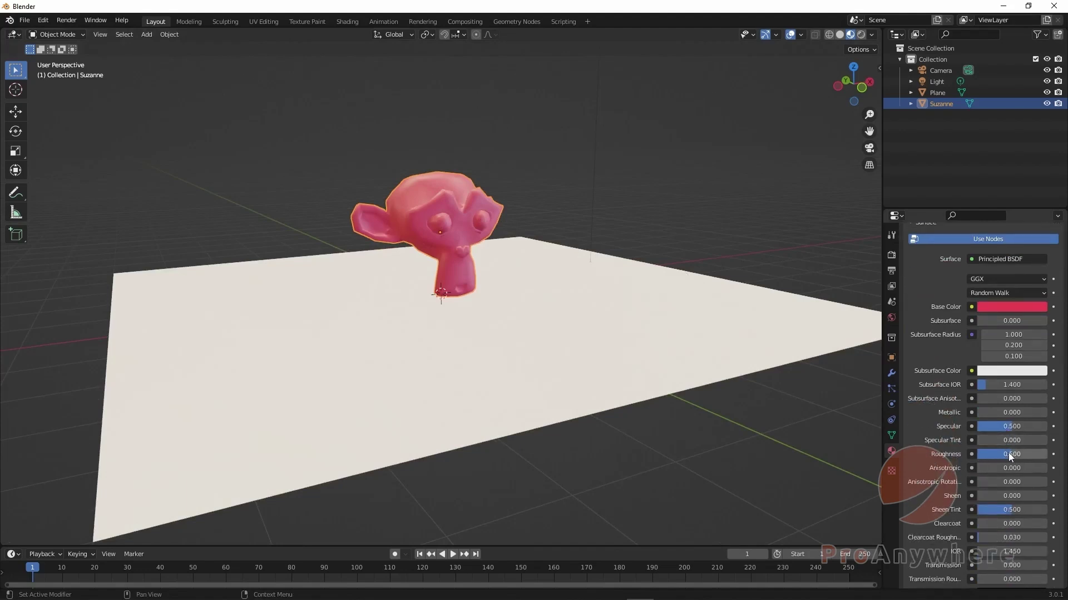
drag(1008, 452, 988, 453)
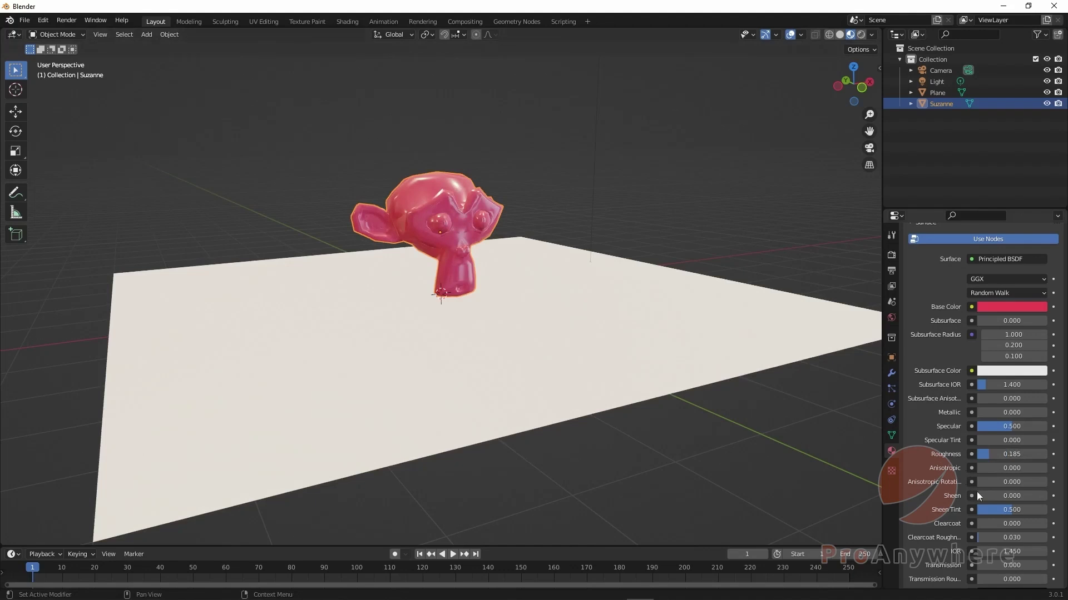
- Compare the reflections on the glossy monkey head under each of the first four environment images, ending on the fourth
scroll(926, 490, down, 3)
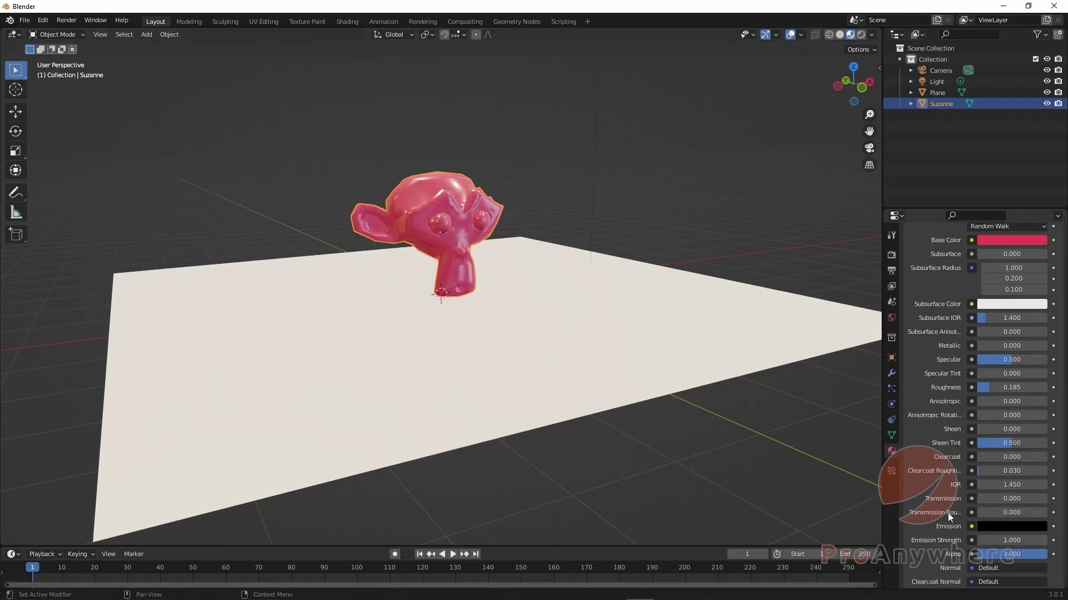
middle_drag(609, 295, 517, 291)
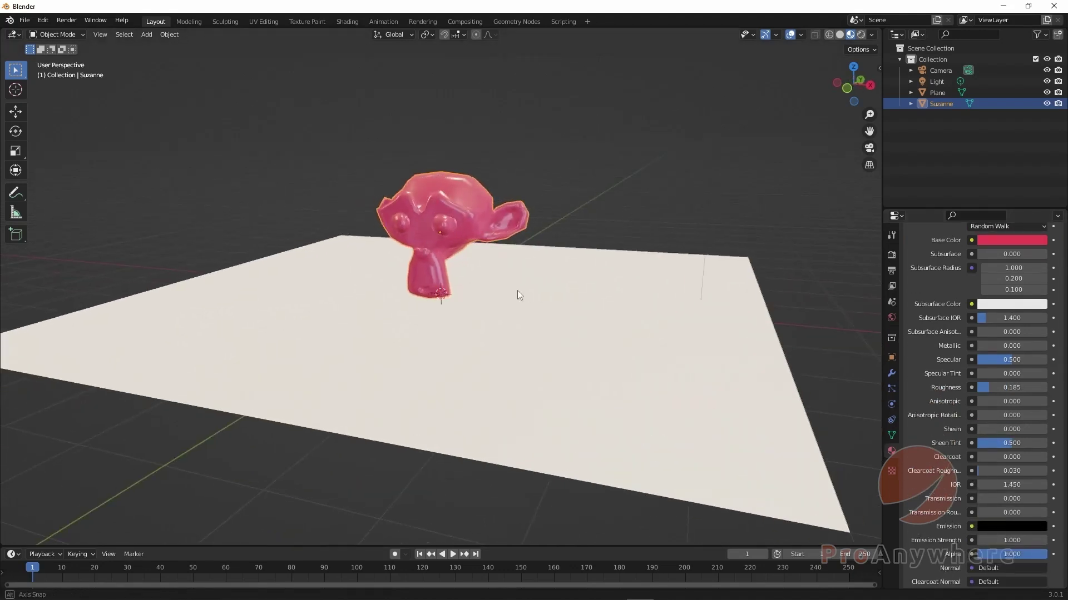
click(872, 35)
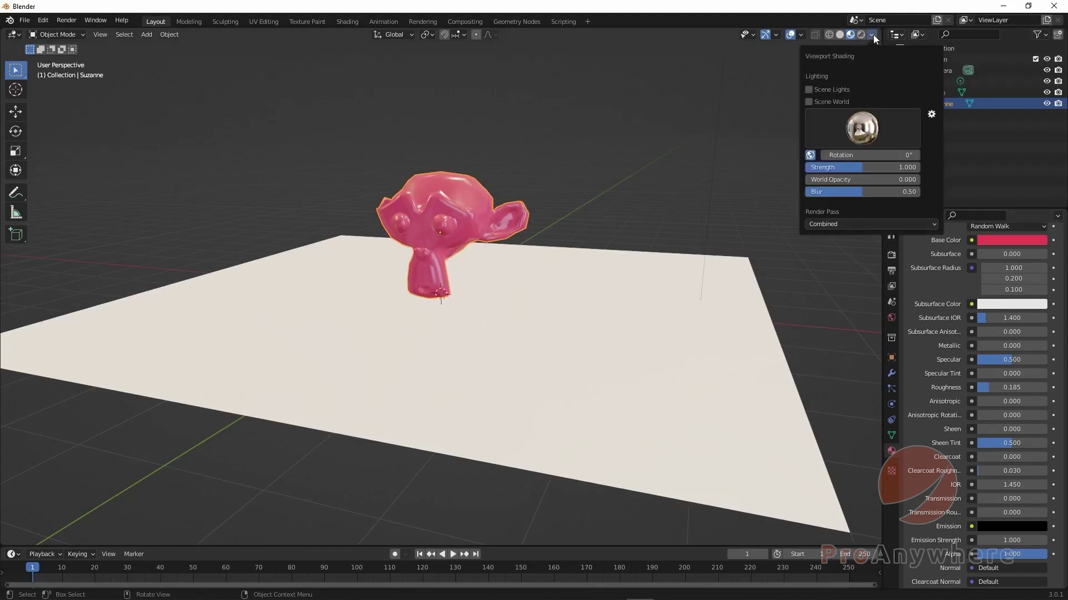
click(868, 126)
click(714, 165)
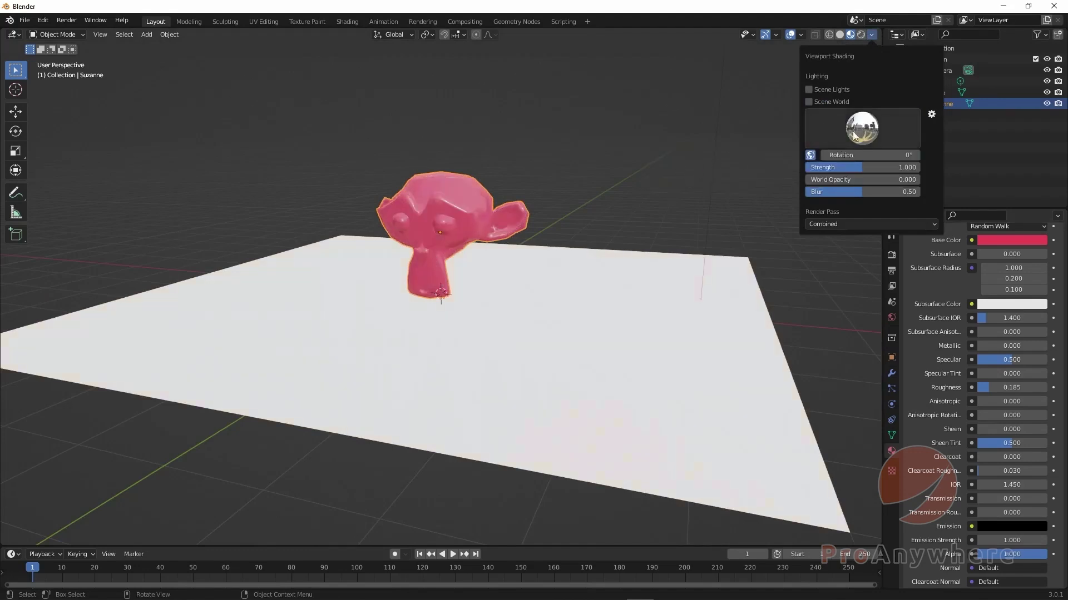
click(854, 136)
click(700, 166)
click(862, 129)
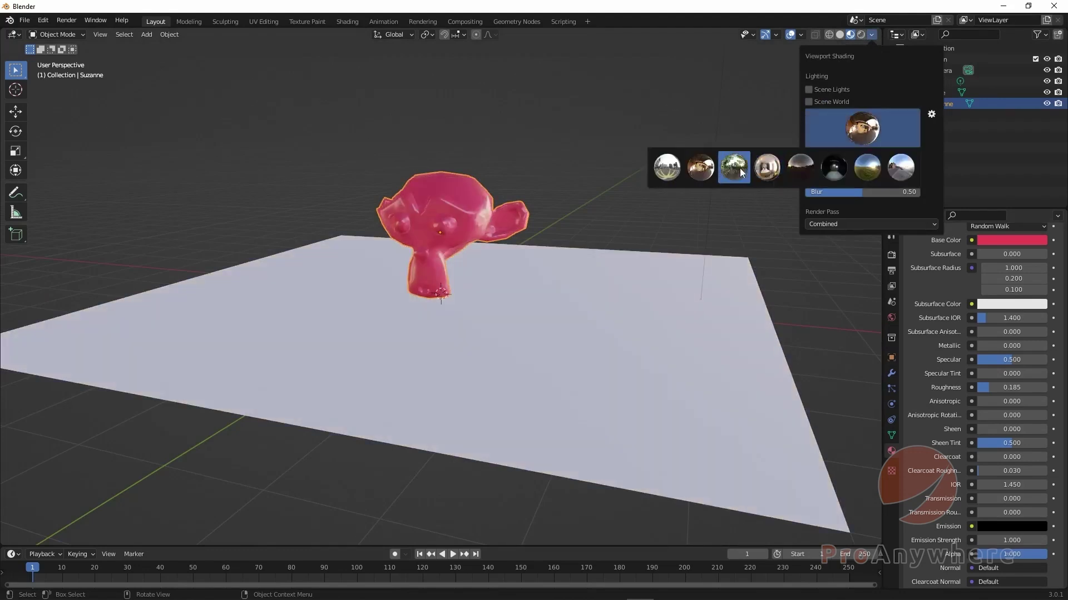
click(739, 168)
click(861, 128)
click(767, 167)
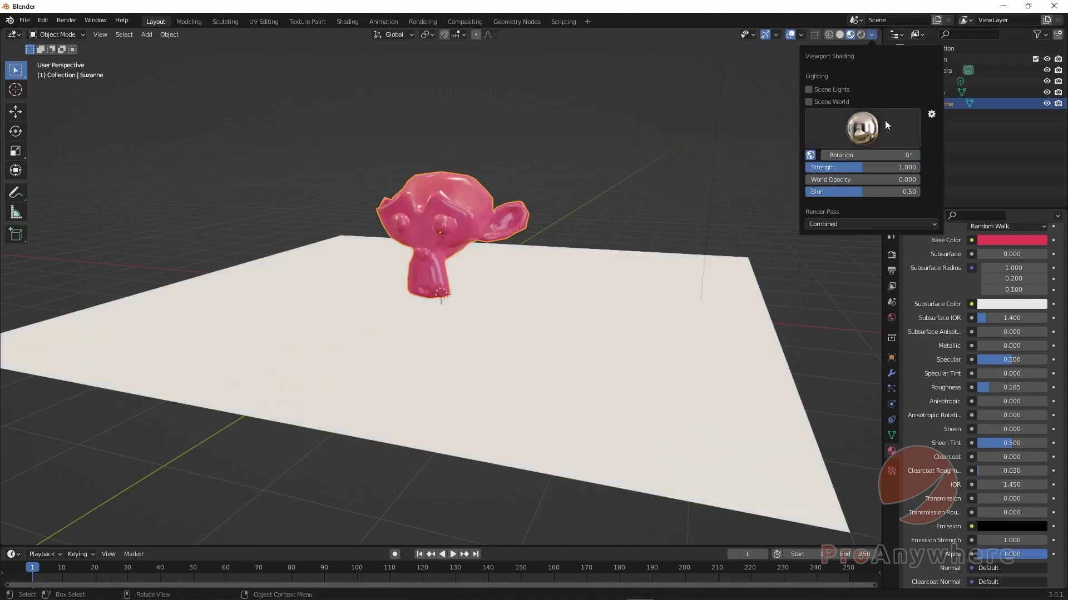
- Compare the reflections on the glossy monkey head under the fifth and sixth environment images
click(883, 121)
click(848, 164)
click(845, 141)
click(828, 160)
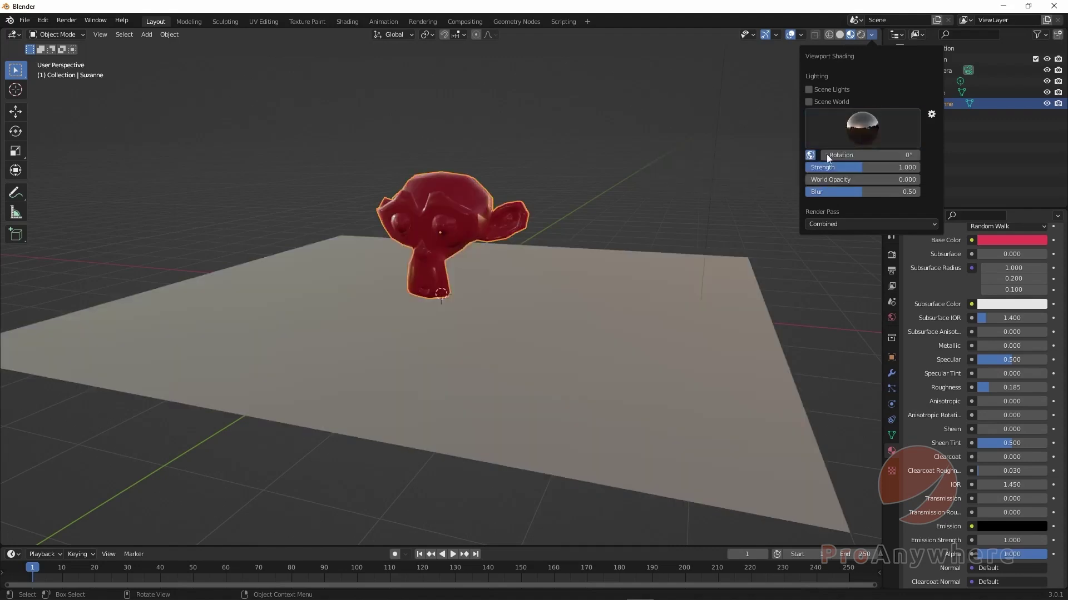
click(853, 142)
click(834, 167)
- Try the seventh and eighth environment images on the monkey head, return to the fourth and view the result from another angle
click(869, 127)
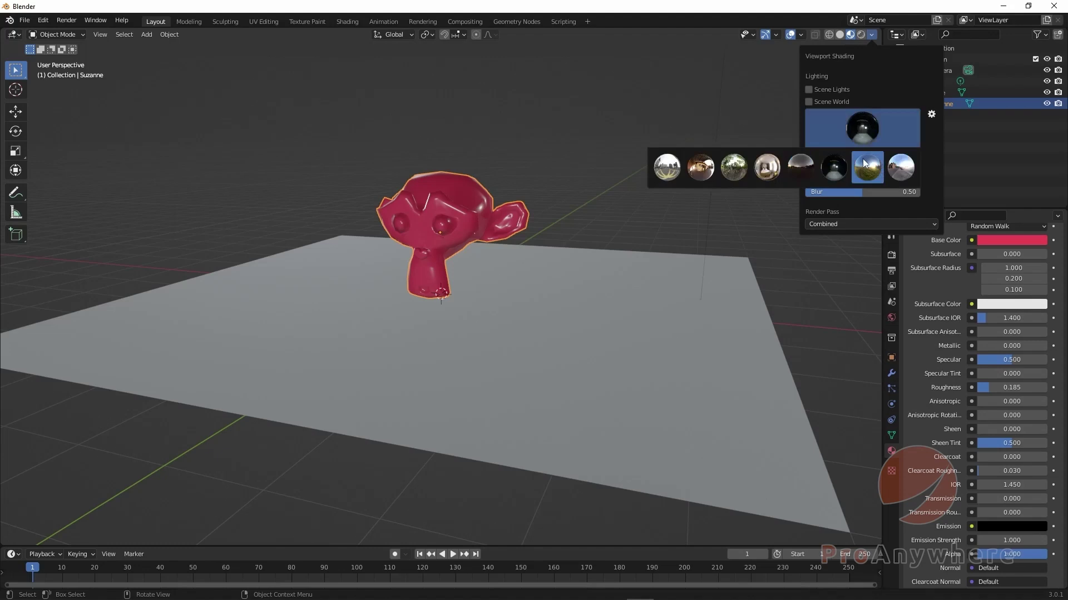
click(862, 160)
click(859, 122)
click(901, 167)
click(862, 128)
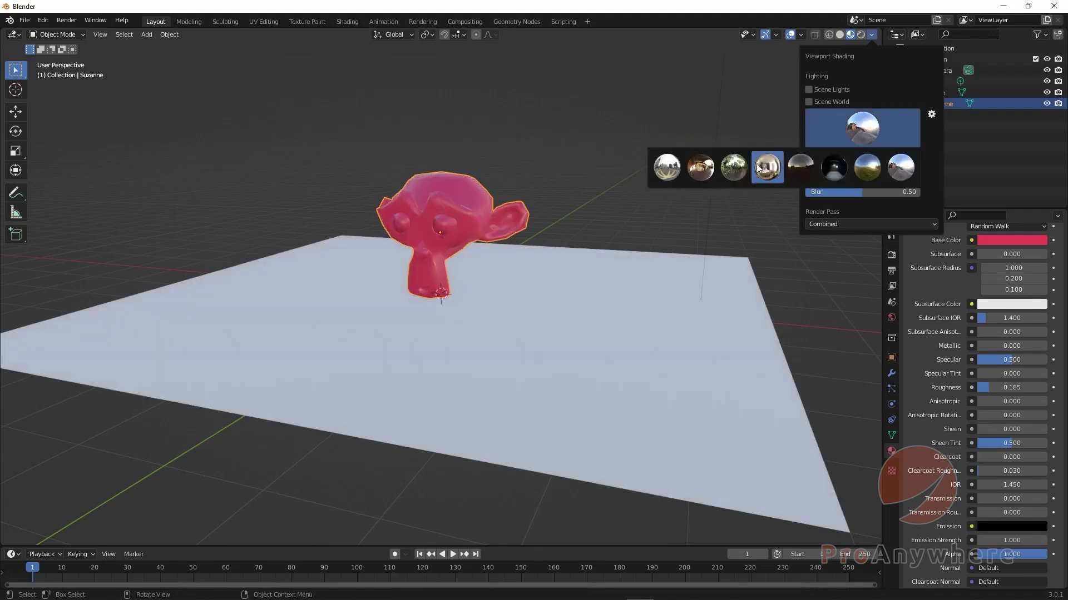
click(766, 167)
mouse_move(691, 205)
middle_down()
mouse_move(552, 201)
mouse_move(610, 200)
middle_up()
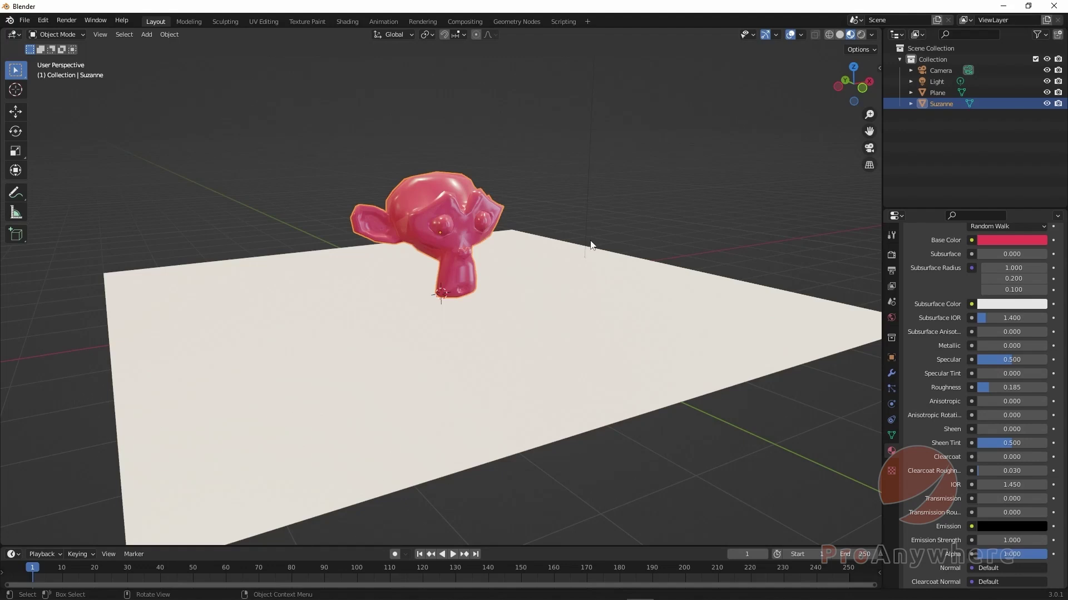
- Switch the viewport to Solid shading and examine the monkey head and plane from several angles
click(839, 35)
middle_drag(571, 218, 521, 204)
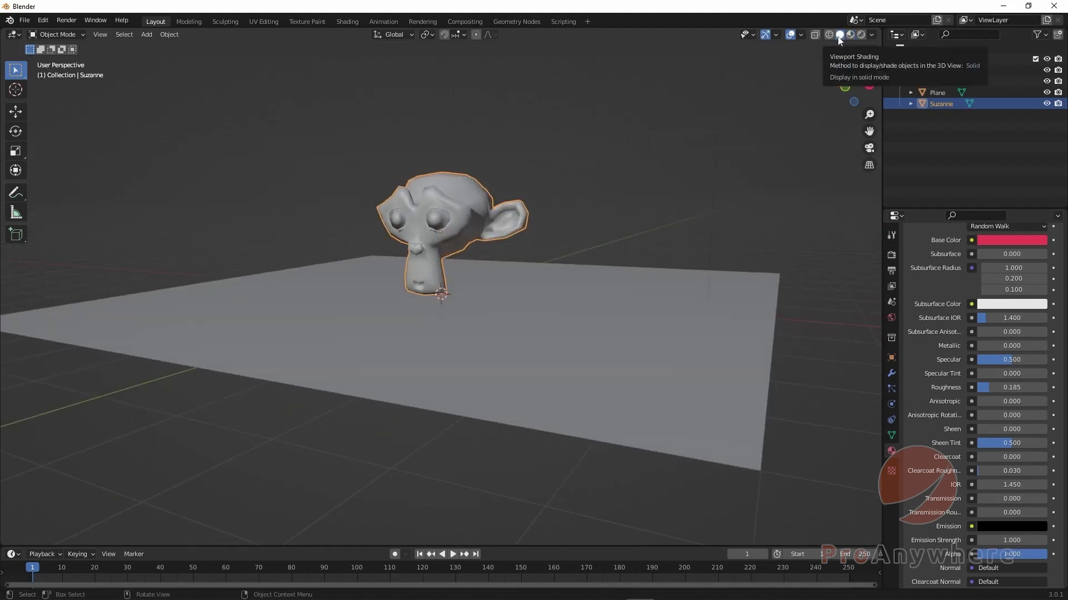
middle_drag(524, 240, 471, 259)
scroll(469, 256, up, 1)
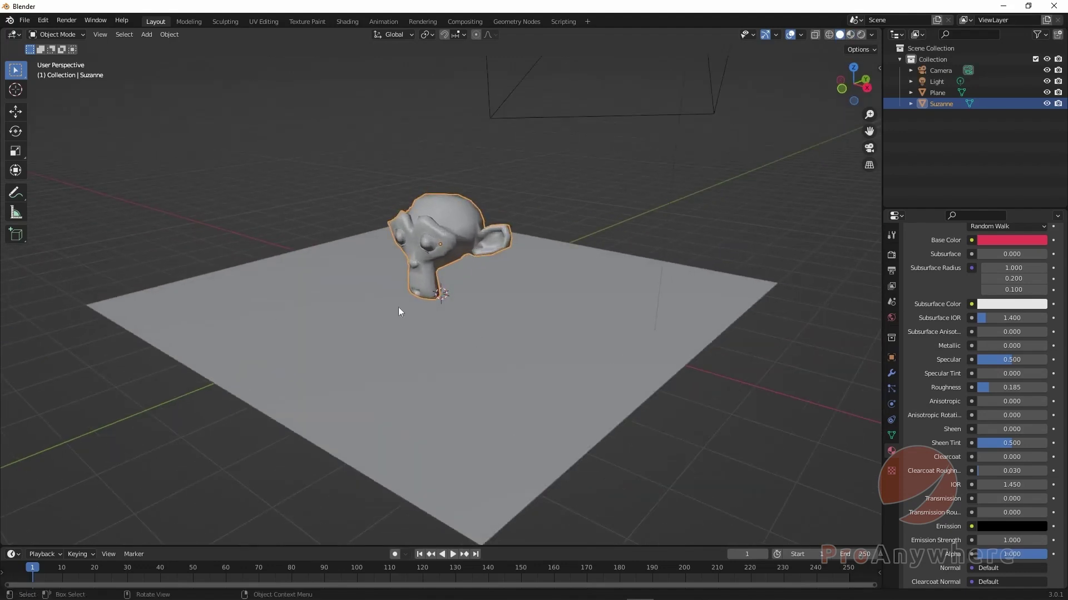
middle_drag(429, 279, 504, 140)
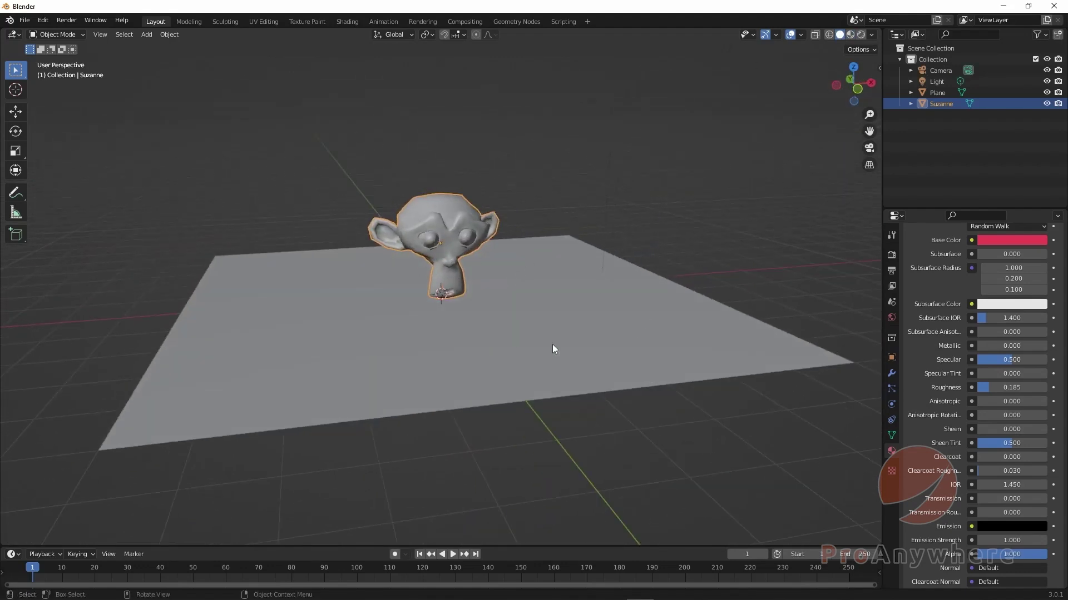
middle_drag(552, 345, 510, 298)
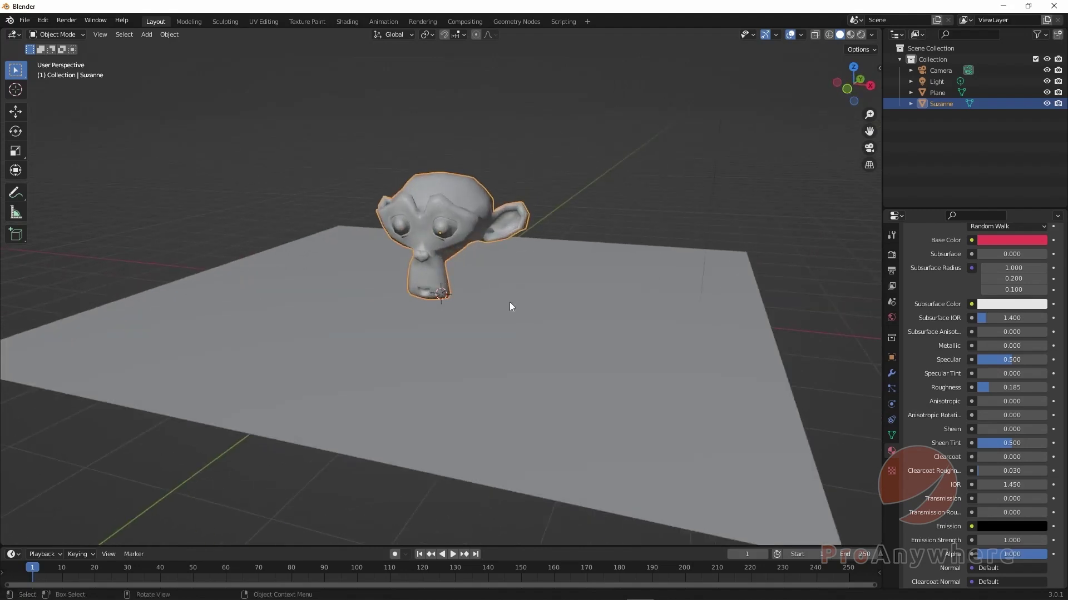
- Preview the scene in Wireframe shading and return to Solid shading
click(828, 35)
mouse_move(595, 239)
middle_down()
mouse_move(486, 236)
mouse_move(591, 233)
mouse_move(582, 229)
middle_up()
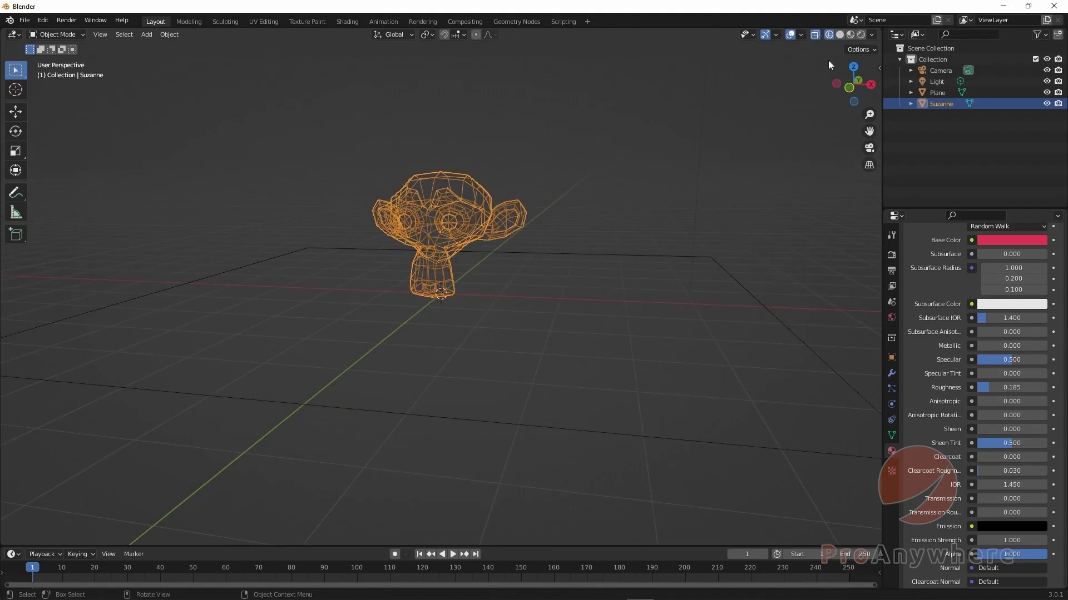
click(841, 33)
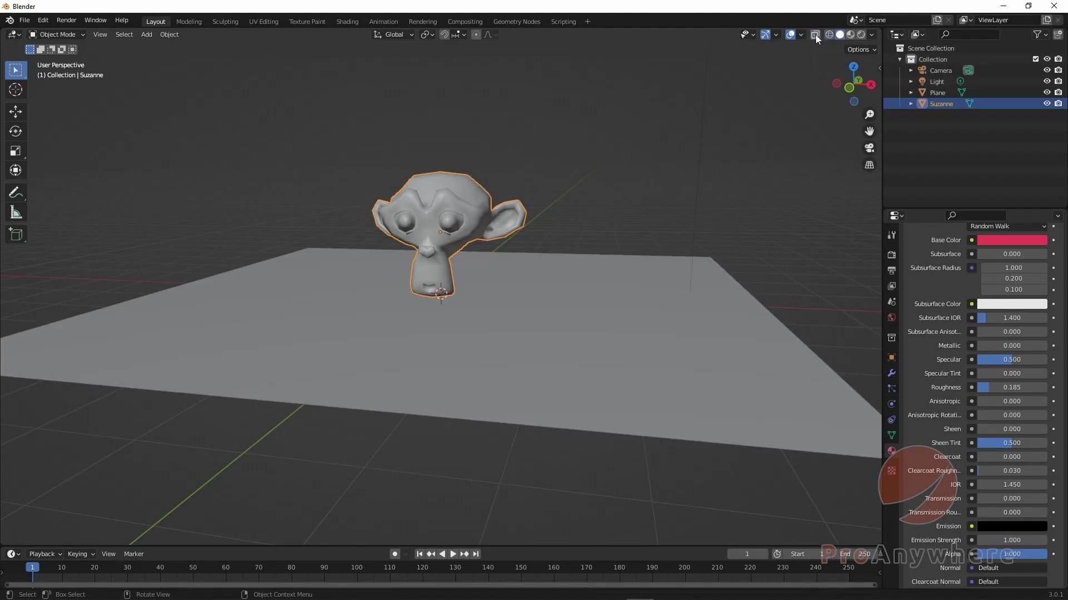
- Turn on X-Ray in Solid shading and examine the see-through monkey head from different angles
click(814, 35)
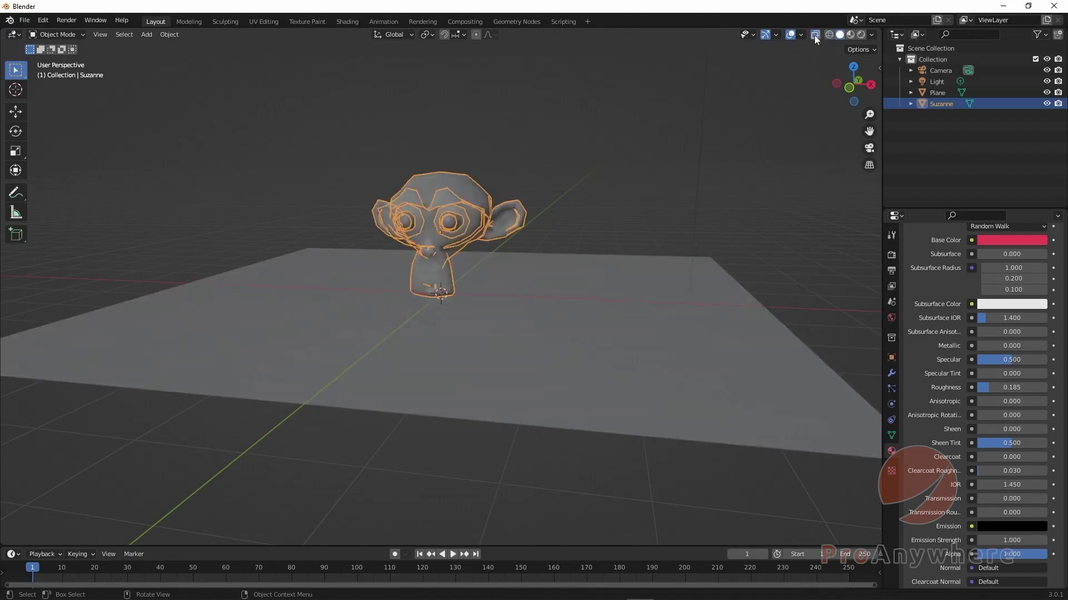
middle_drag(567, 165, 559, 159)
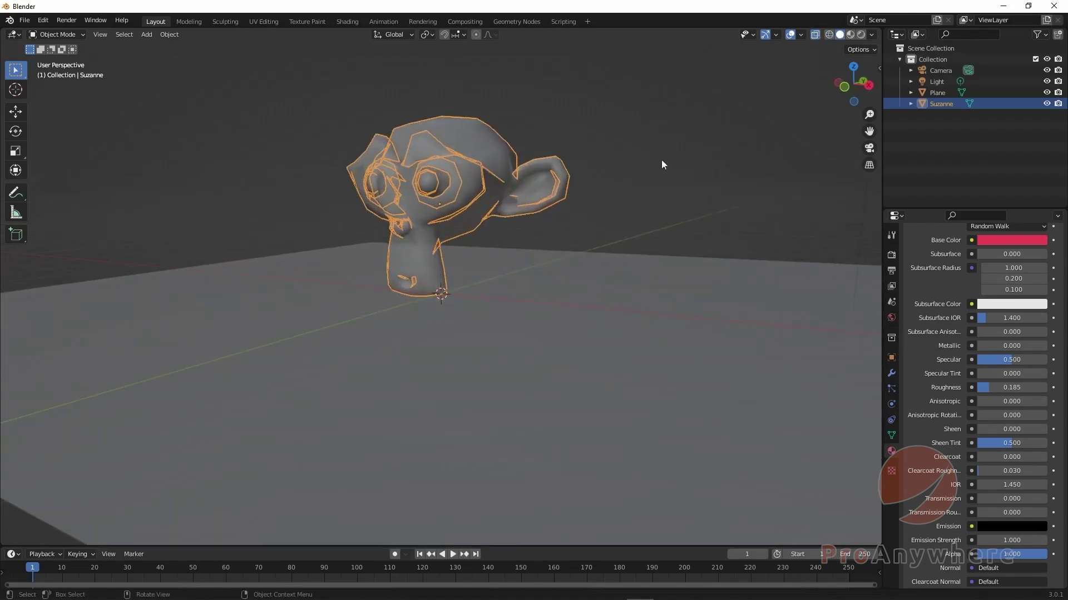
middle_drag(661, 164, 640, 178)
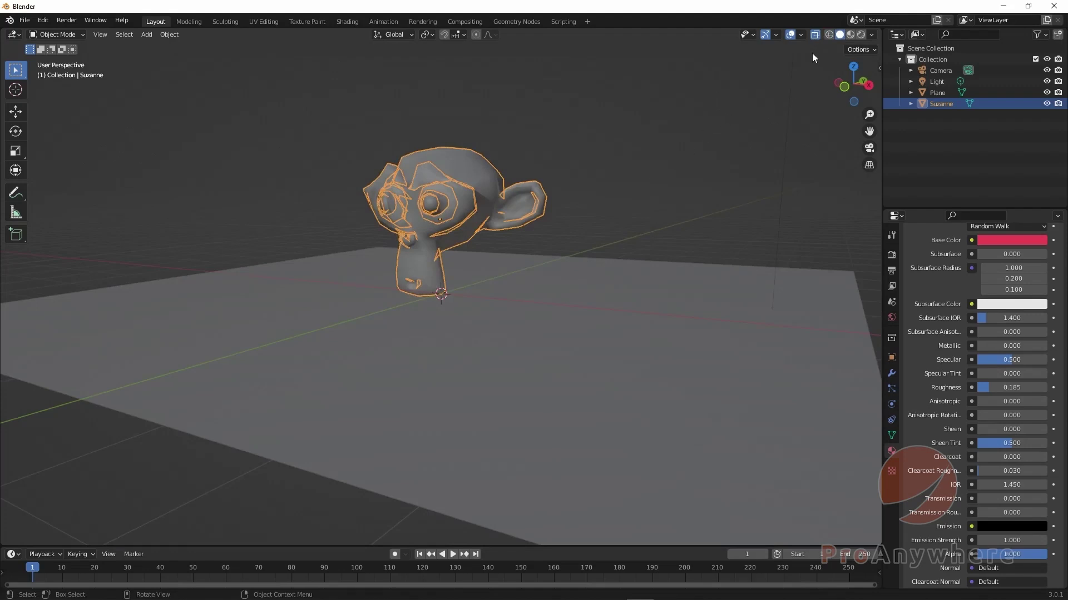
middle_drag(545, 225, 474, 228)
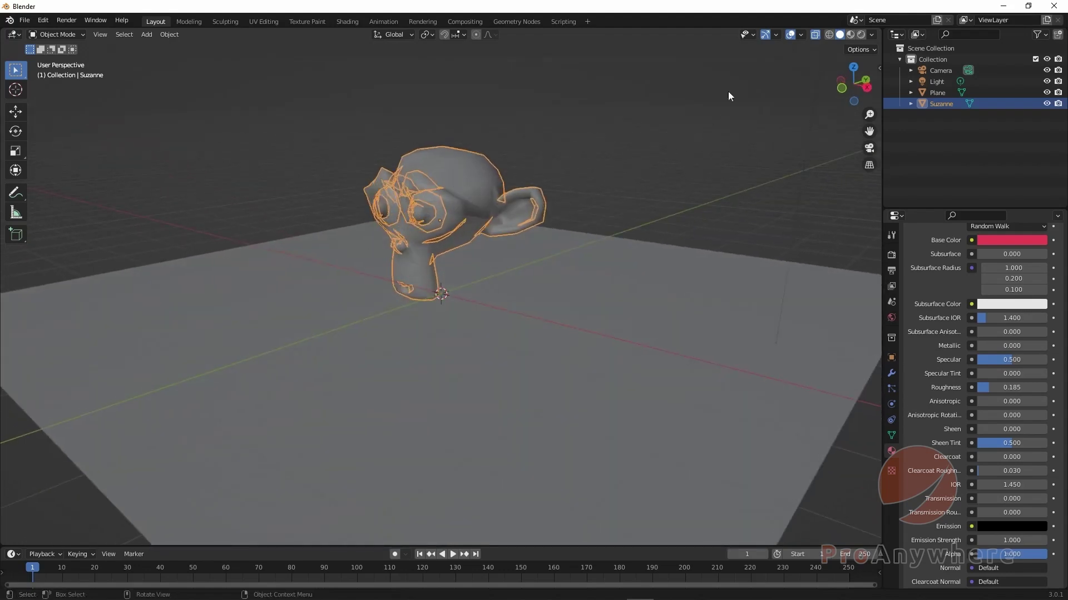
- Switch to Wireframe shading and compare the monkey's mesh with X-Ray off and on, ending with it on
click(830, 34)
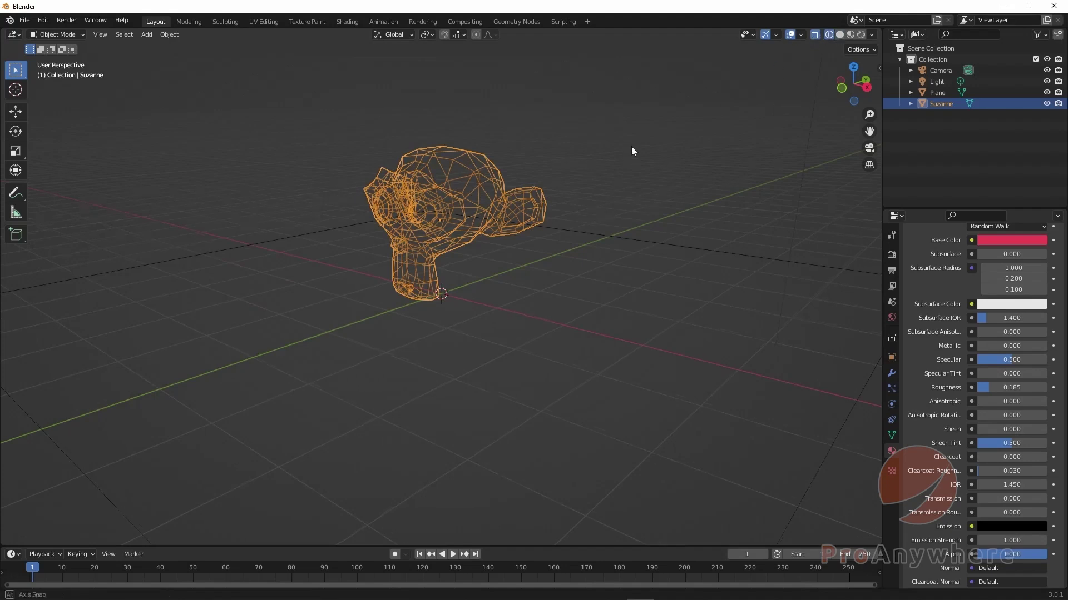
middle_drag(631, 145, 758, 113)
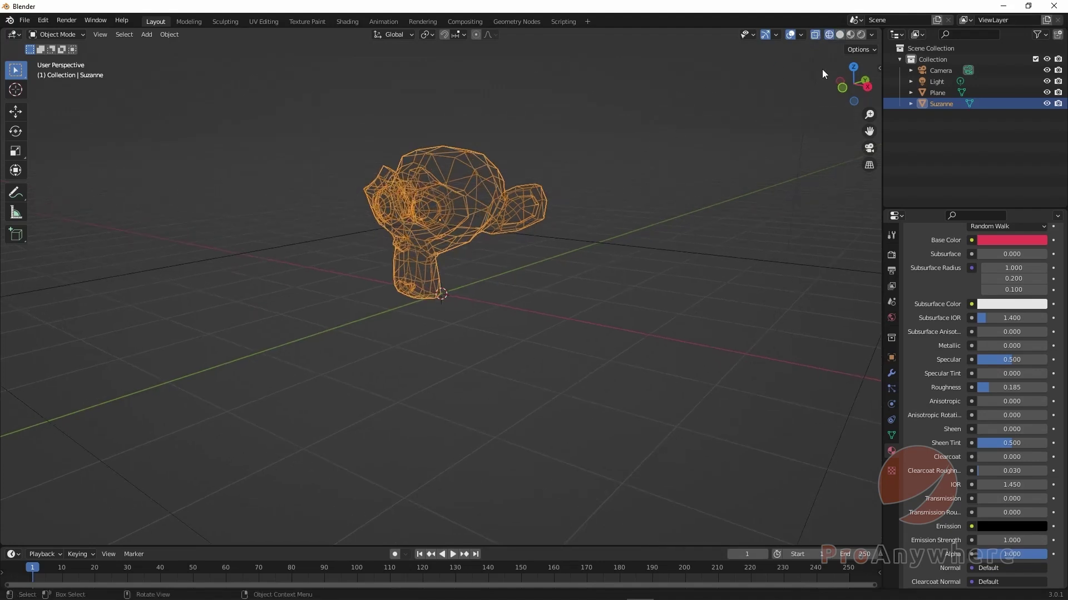
middle_drag(773, 67, 489, 167)
middle_drag(499, 212, 483, 170)
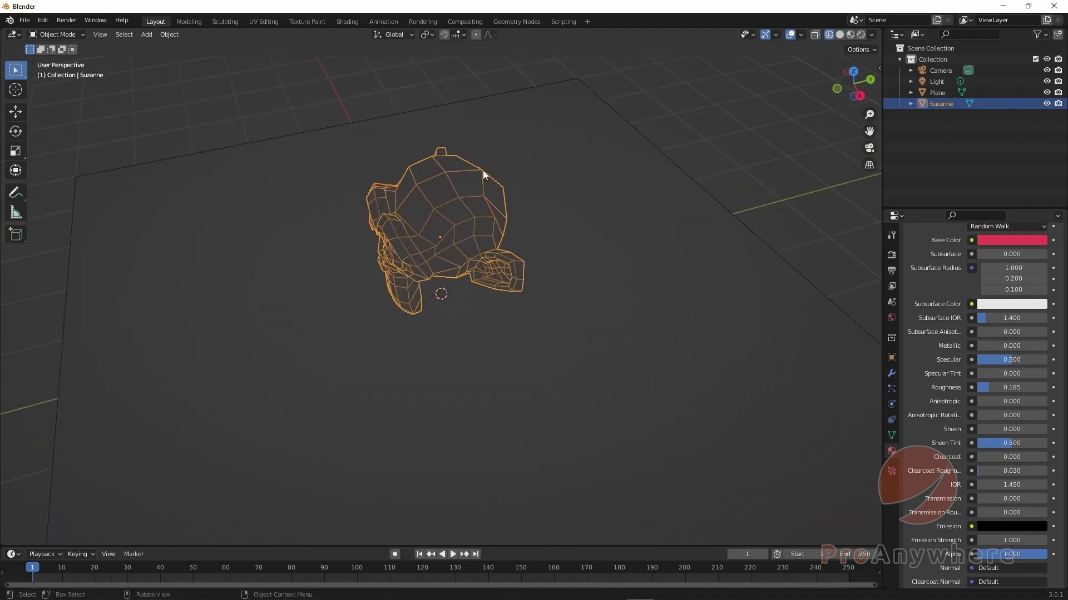
click(814, 34)
middle_drag(667, 111, 639, 156)
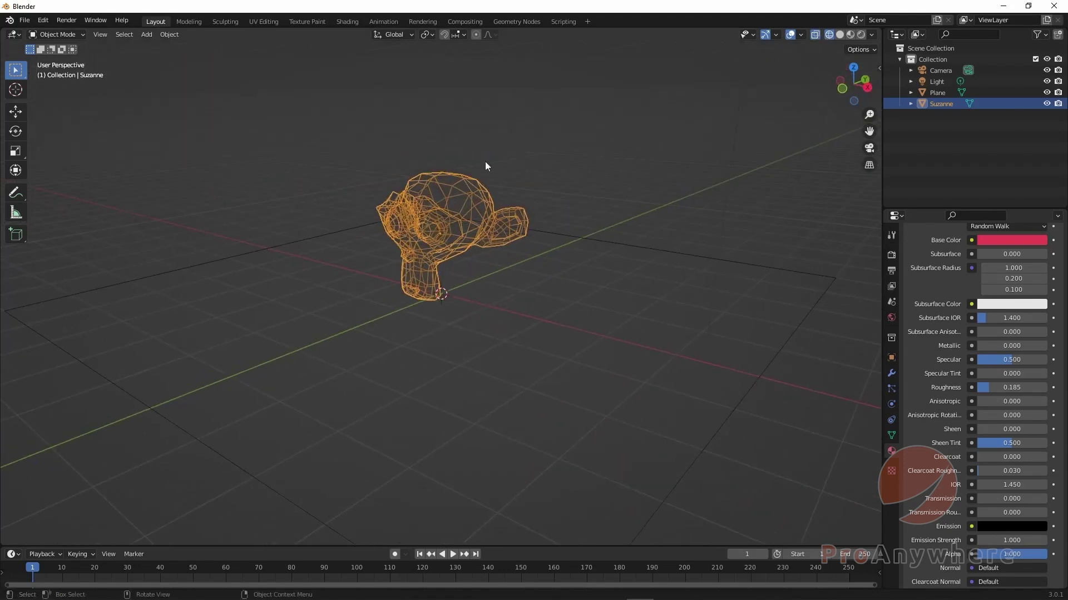
- Compare box-selecting the monkey head and plane in Wireframe shading with X-Ray on and off, leaving X-Ray off
drag(376, 110, 597, 364)
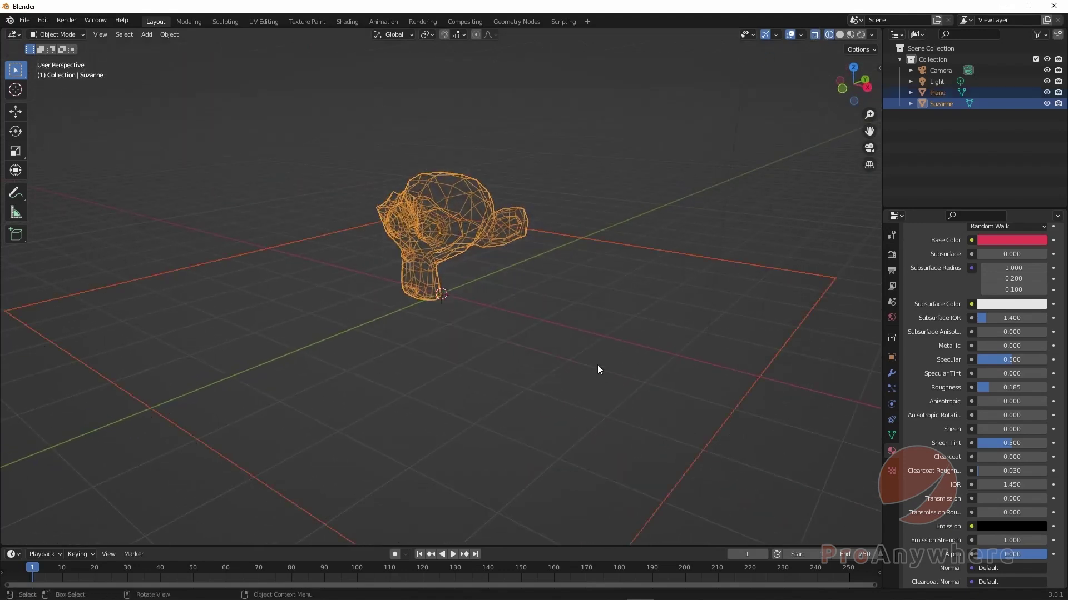
click(815, 35)
click(279, 146)
drag(280, 146, 634, 334)
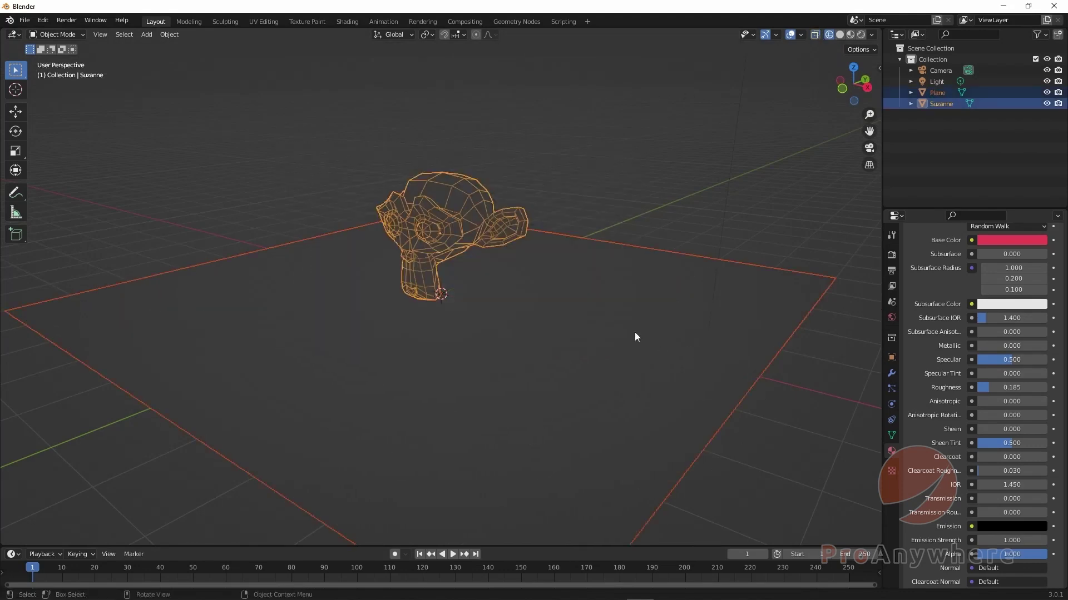
click(816, 34)
click(288, 139)
drag(288, 139, 595, 334)
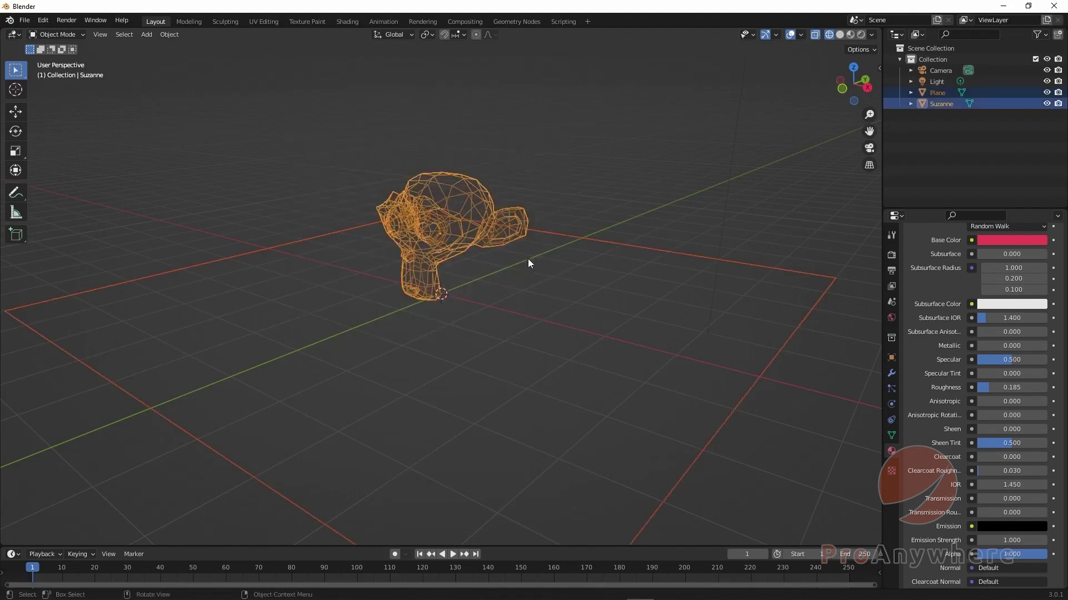
click(814, 35)
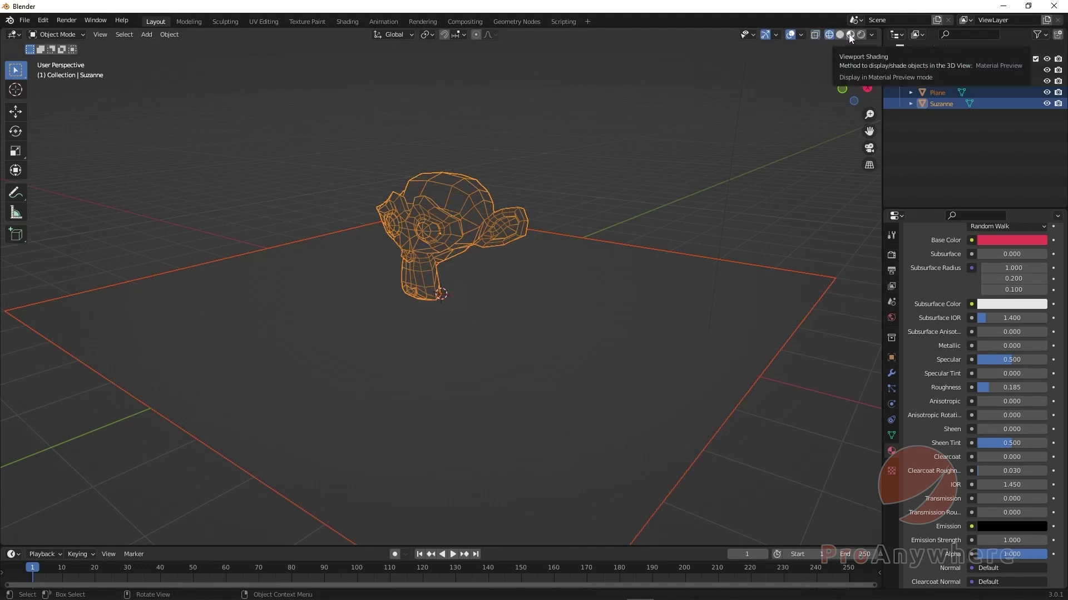
- Switch to Material Preview shading, try it with Scene Lights enabled and view the whole scene including the camera and light
click(851, 35)
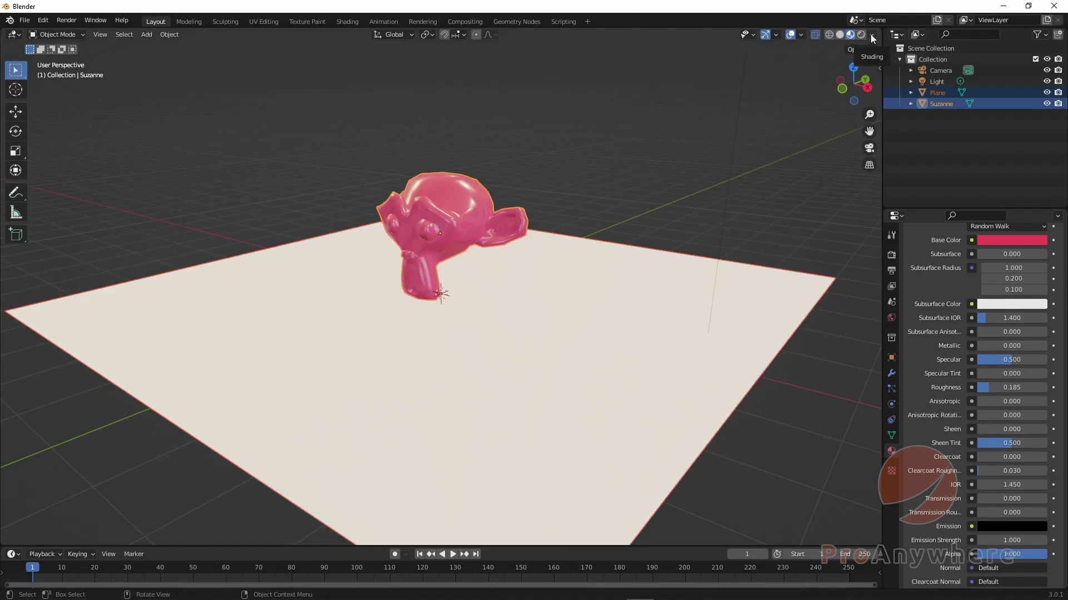
click(871, 35)
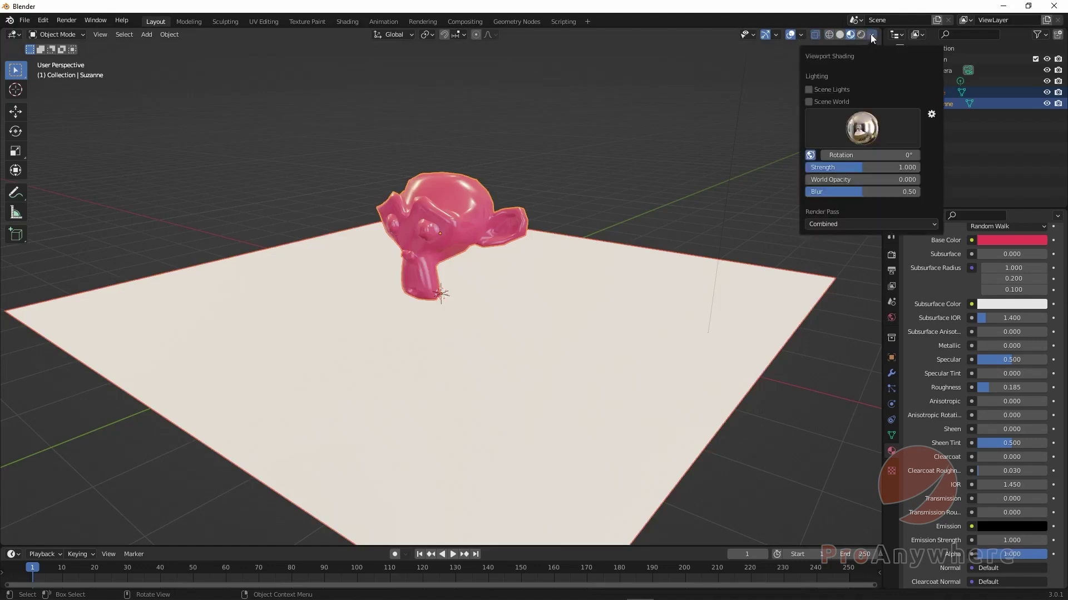
click(807, 89)
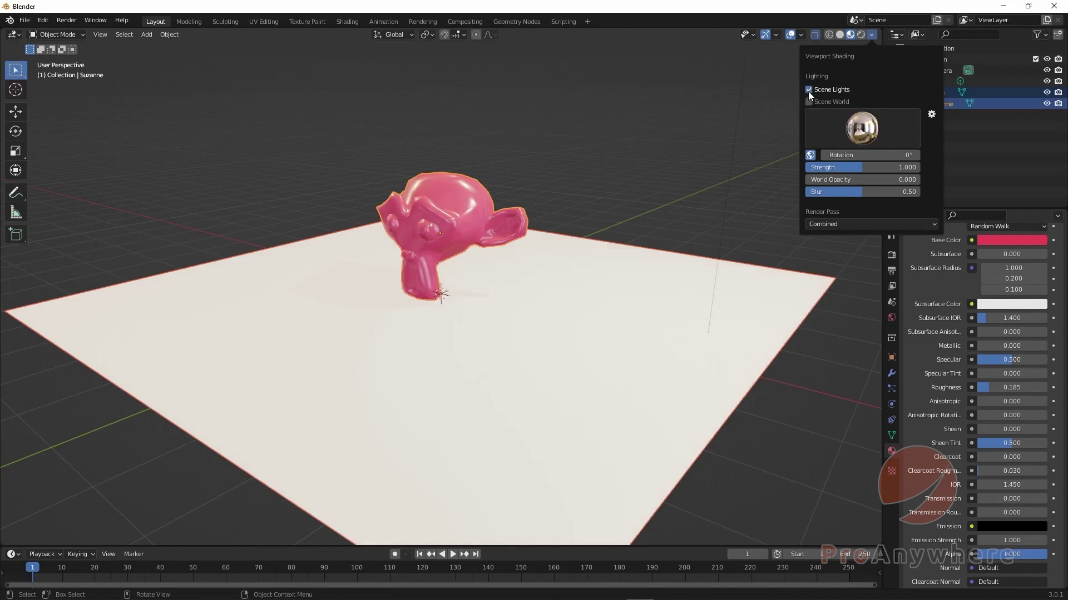
middle_drag(652, 142, 587, 185)
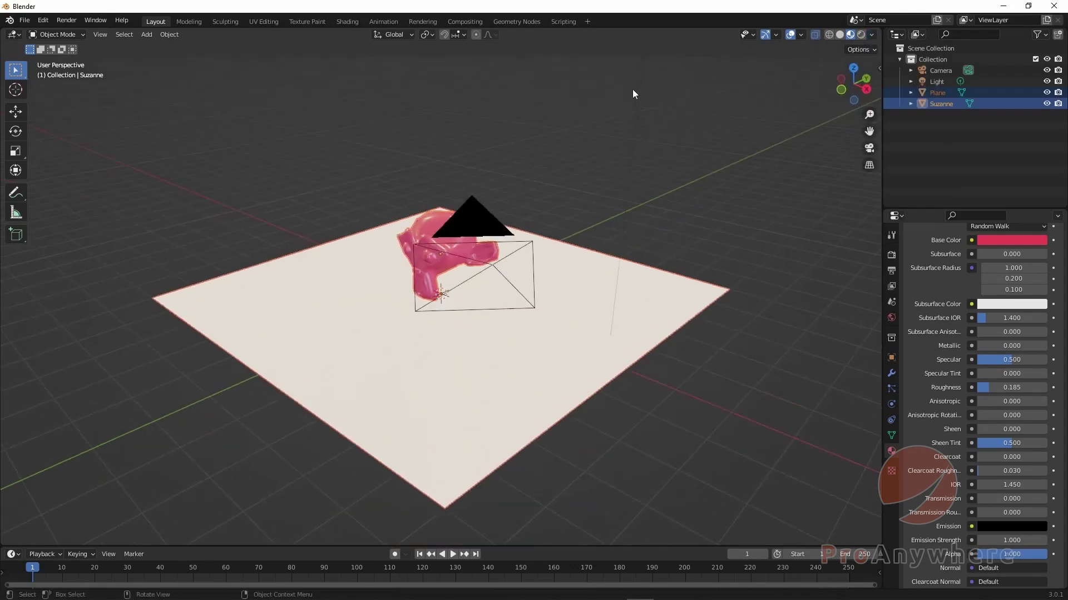
scroll(605, 121, down, 3)
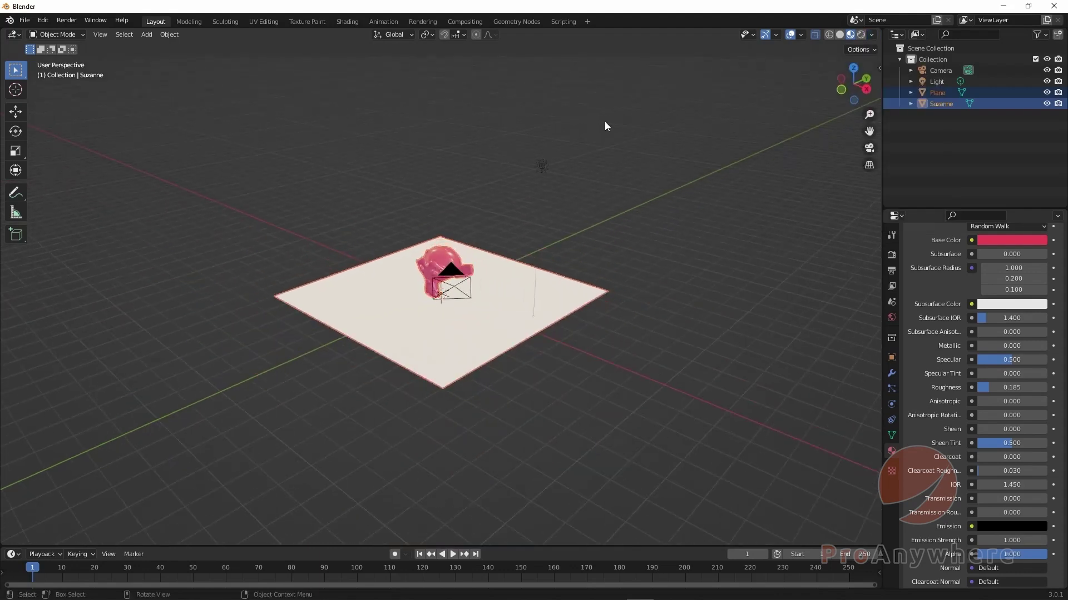
- Switch the viewport to Rendered shading and examine the monkey's lighting and shadow on the plane
click(871, 35)
click(871, 35)
click(861, 35)
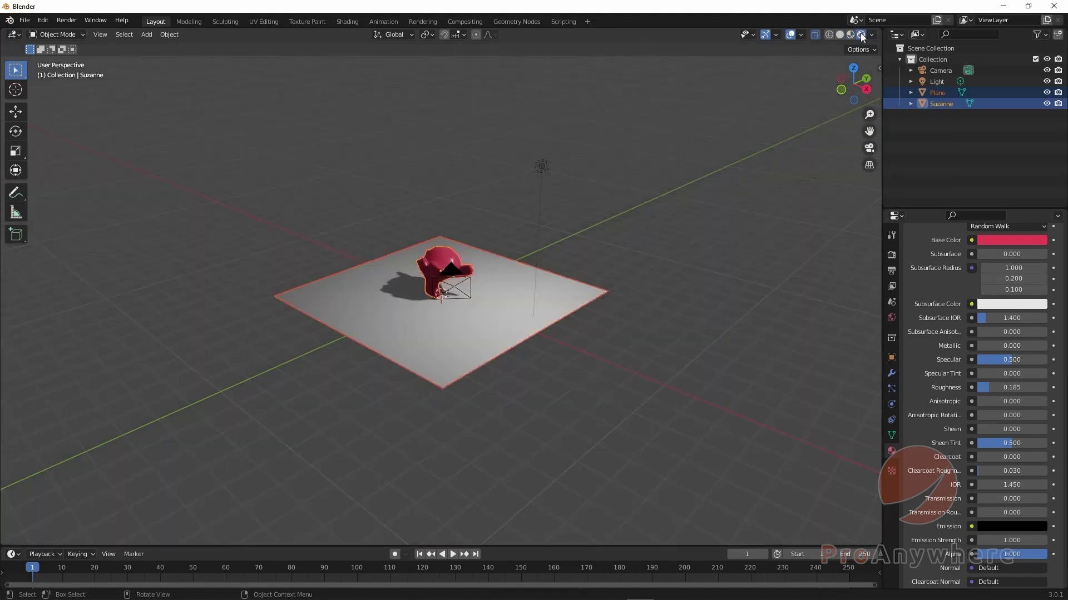
scroll(572, 239, up, 5)
middle_drag(572, 238, 553, 191)
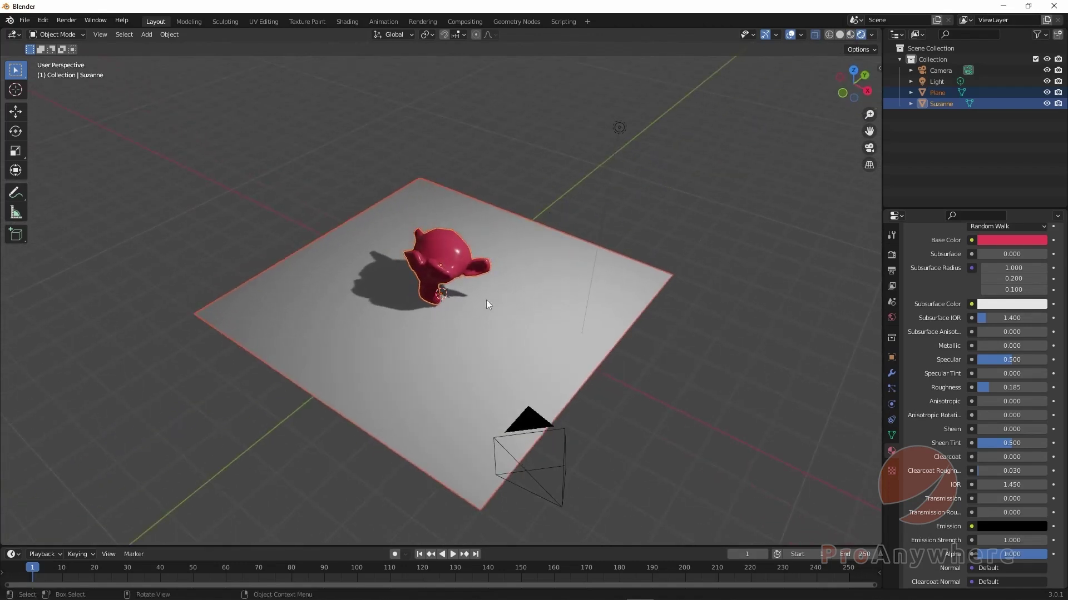
- Select the point light and move it horizontally by about -0.45 m in X and -5.04 m in Y
click(619, 129)
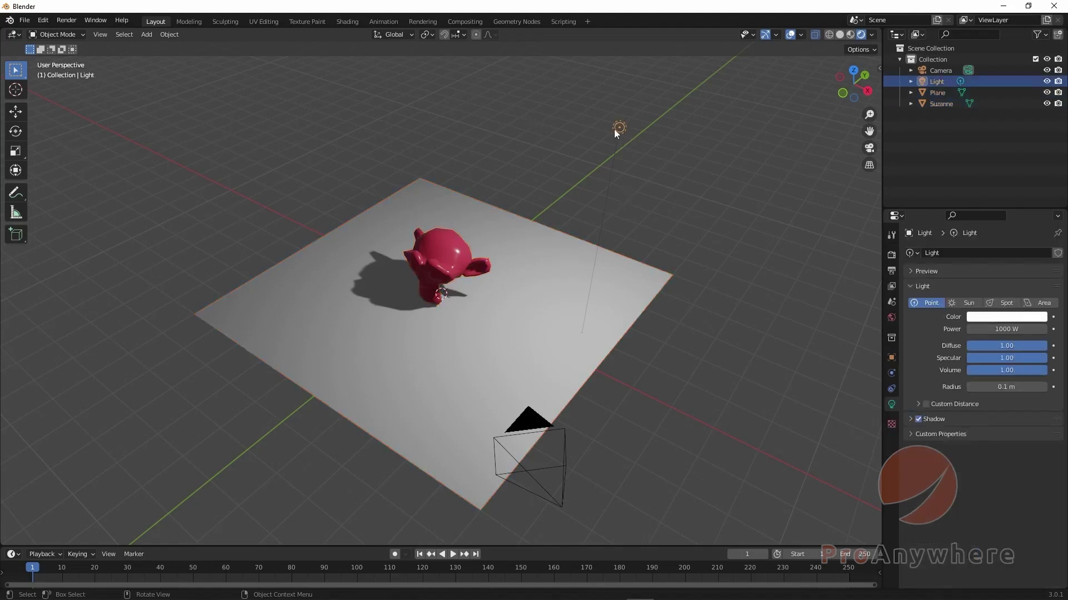
click(13, 112)
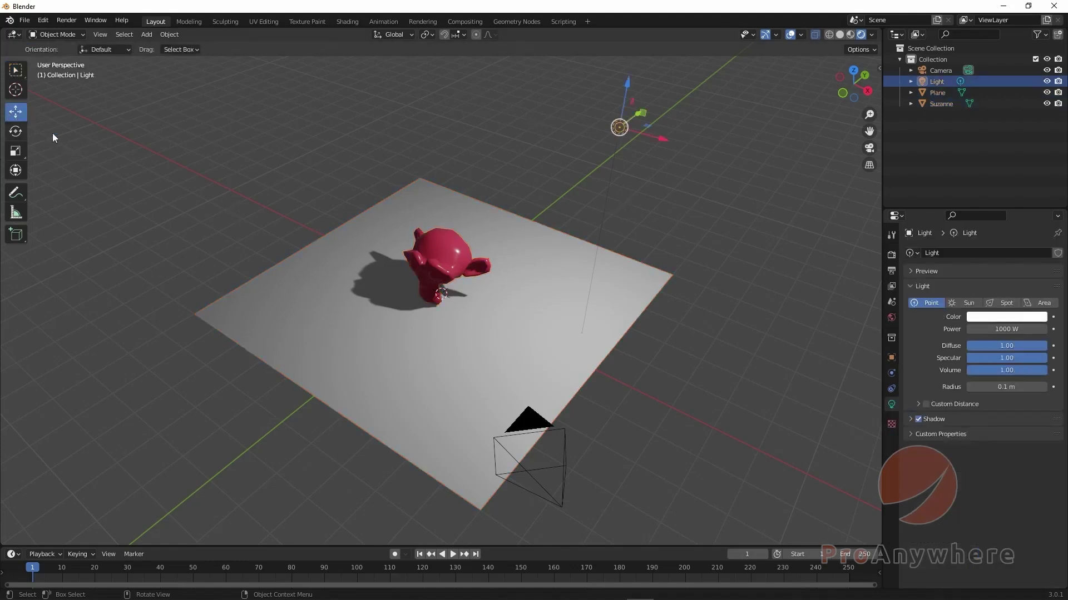
middle_drag(564, 183, 639, 194)
key(g)
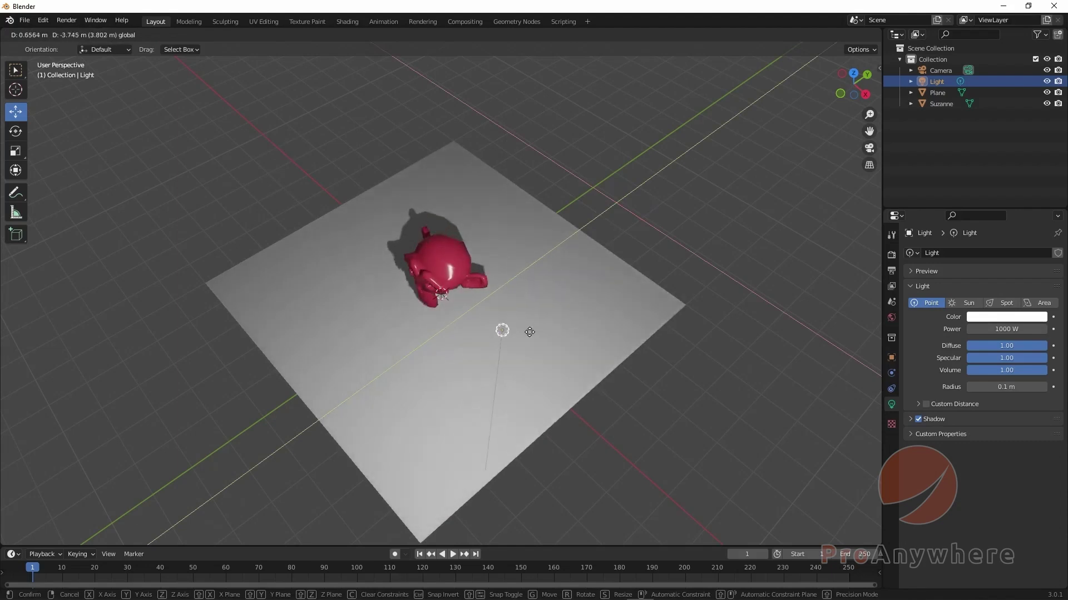
click(425, 333)
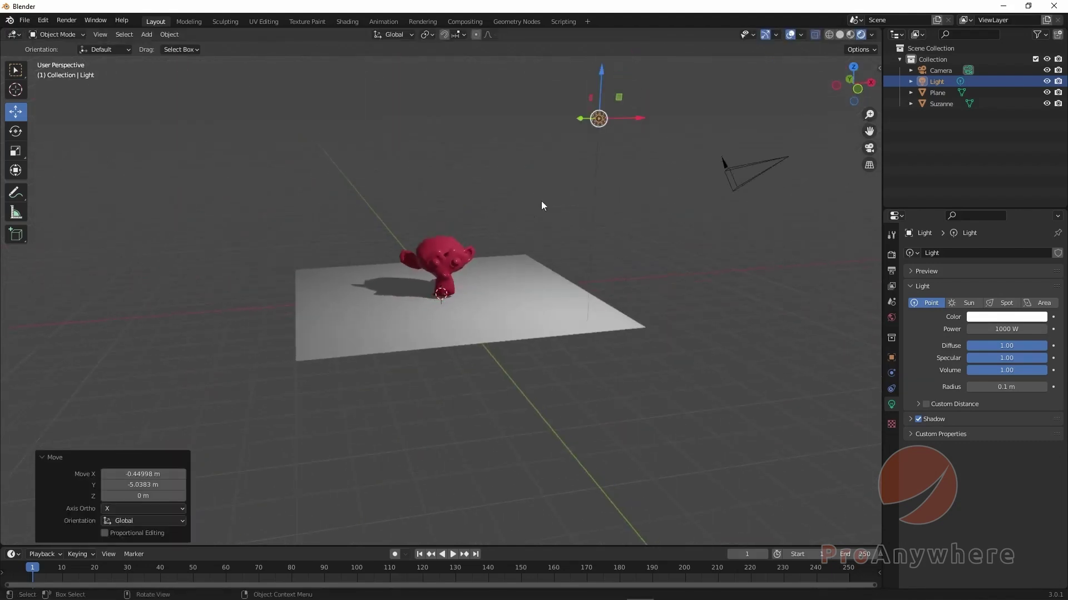
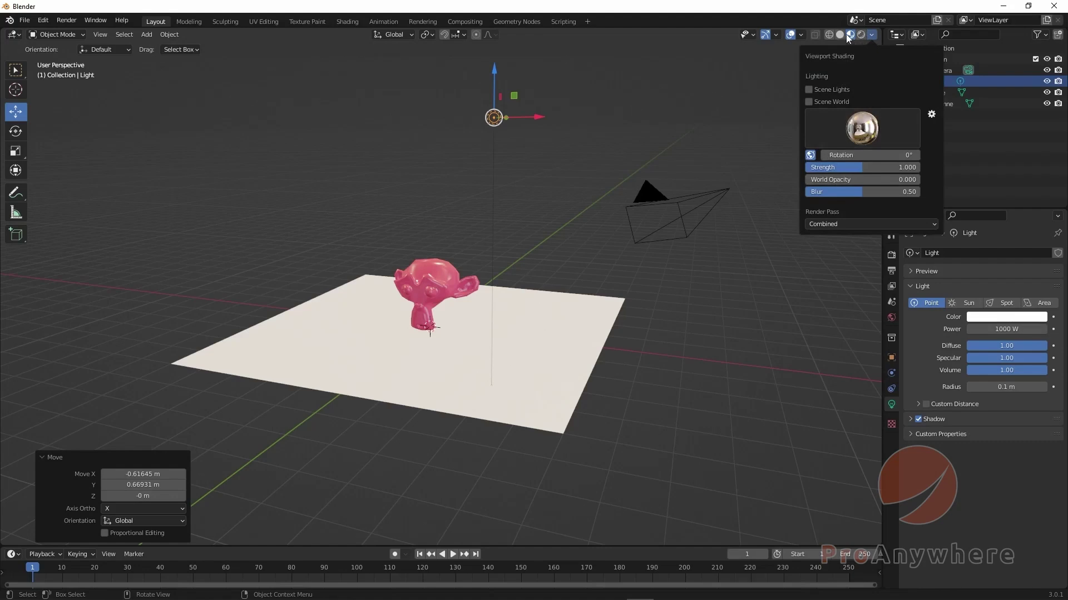
- Switch the viewport to Solid shading and check its shading options
click(840, 35)
click(870, 34)
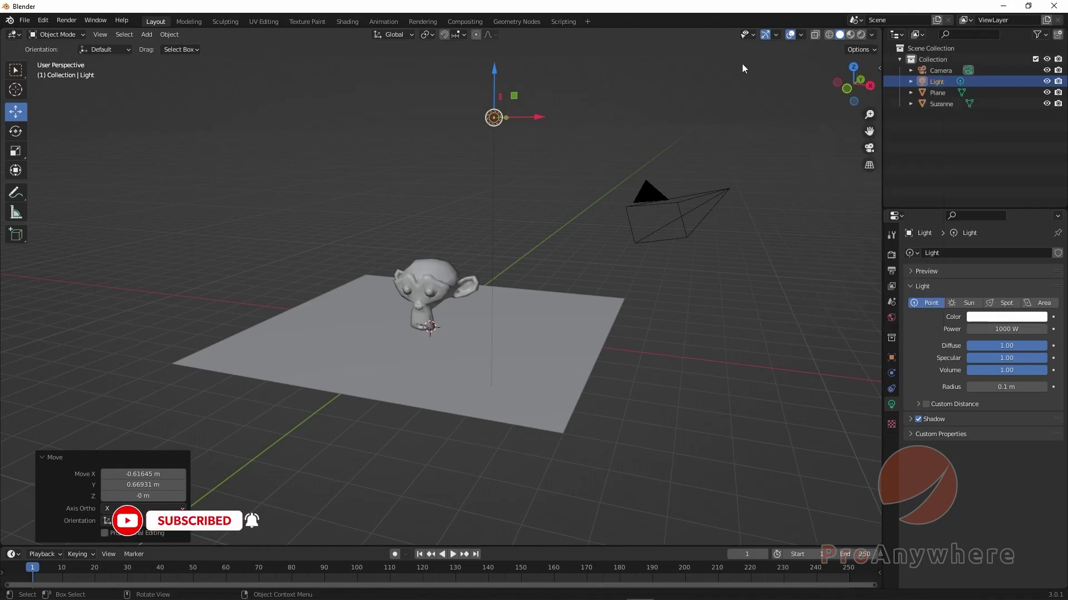
- Change the Solid shading lighting to MatCap with the matte dark red sphere and check it on the monkey
click(876, 33)
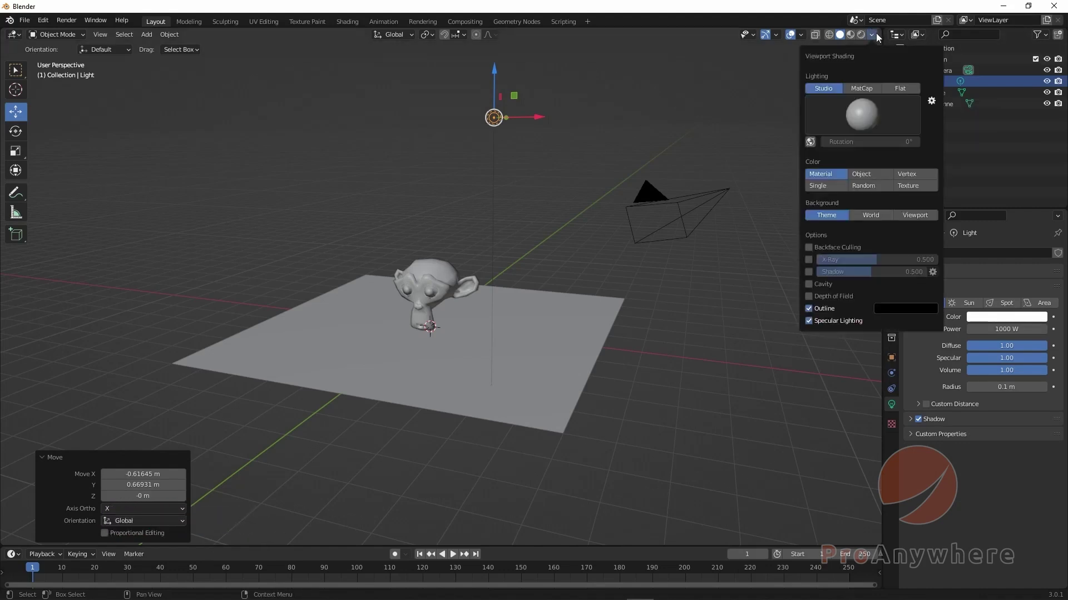
click(863, 88)
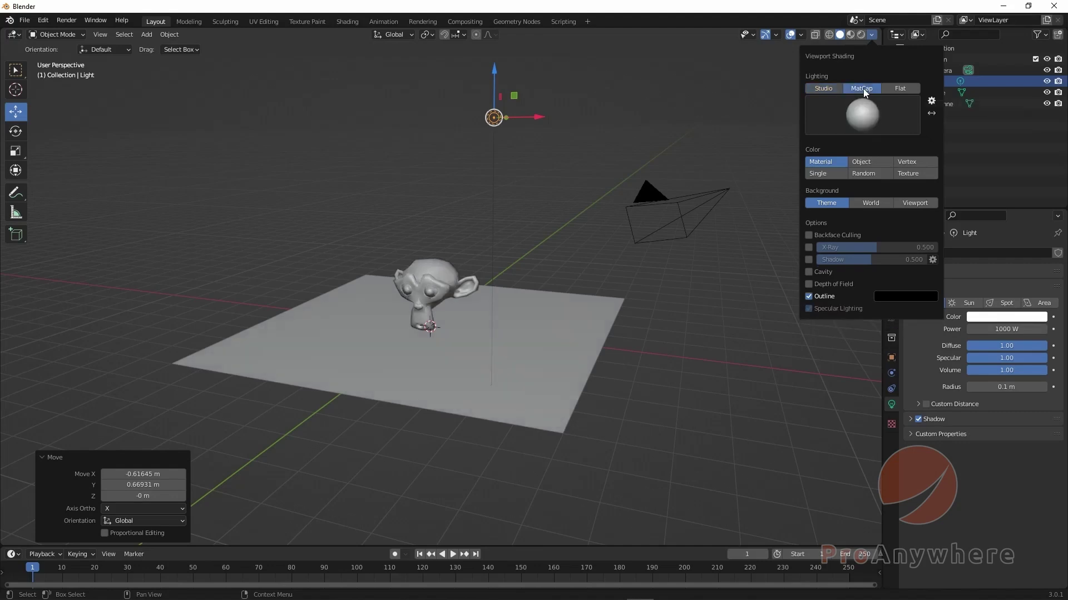
click(861, 117)
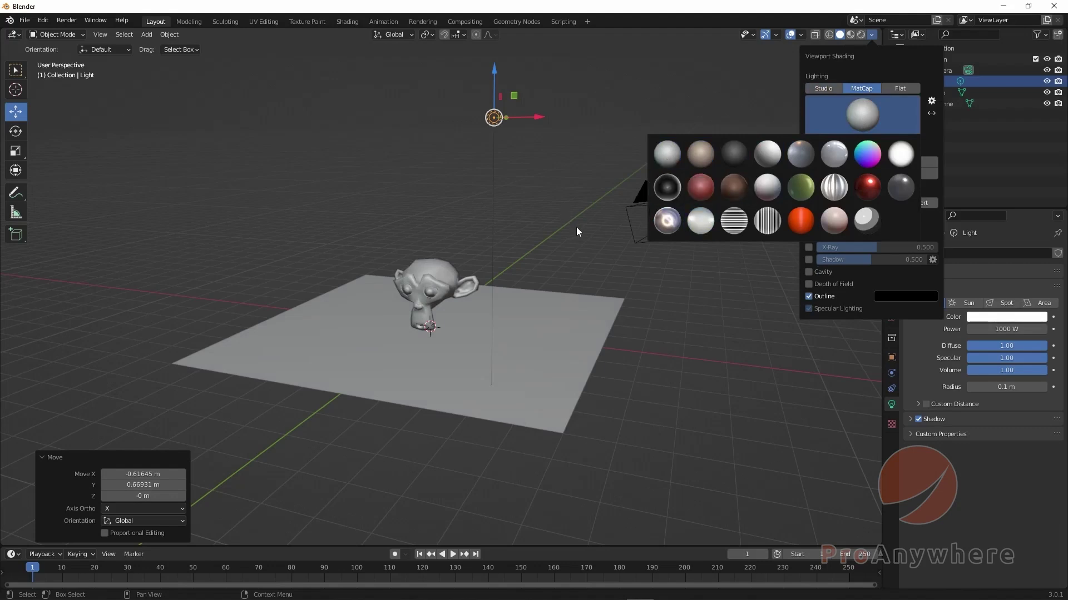
click(712, 180)
middle_drag(704, 182, 586, 217)
scroll(473, 238, down, 3)
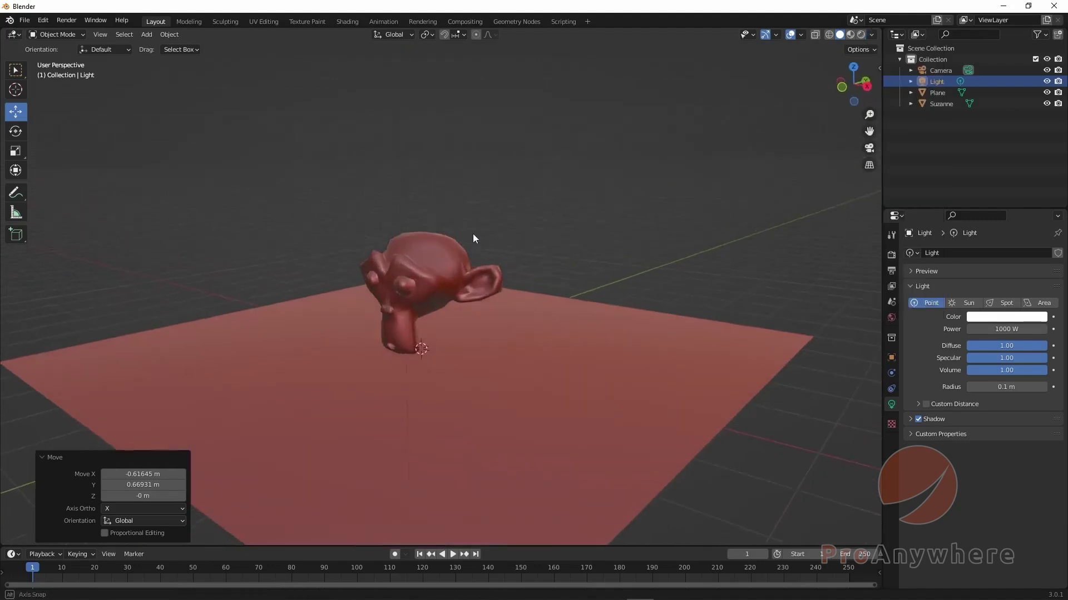
- Switch the MatCap to the glossy green sphere and examine the monkey and plane from several angles
click(872, 36)
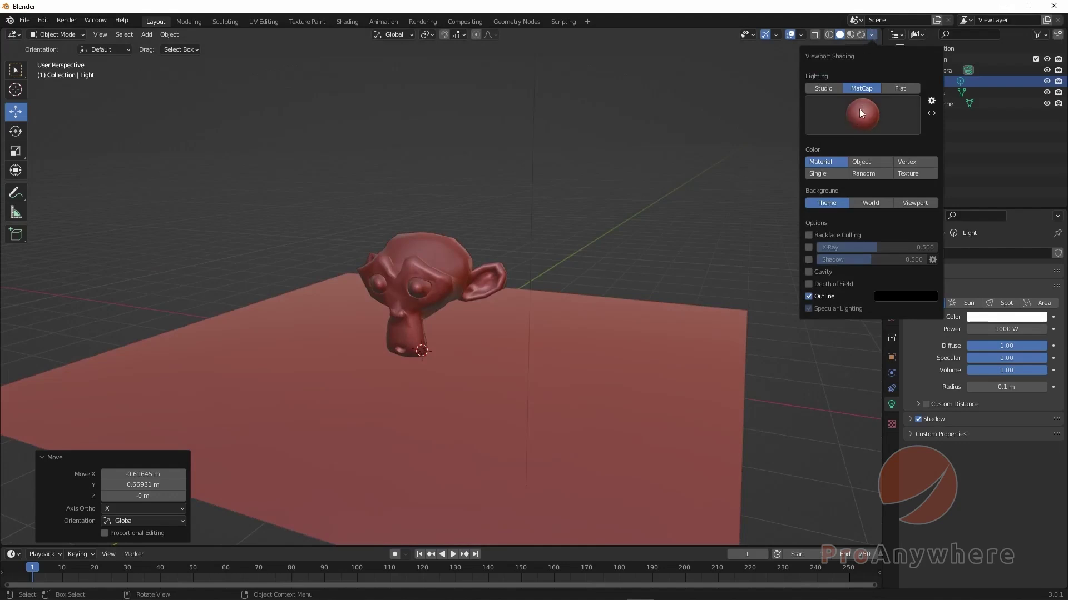
click(859, 109)
click(805, 185)
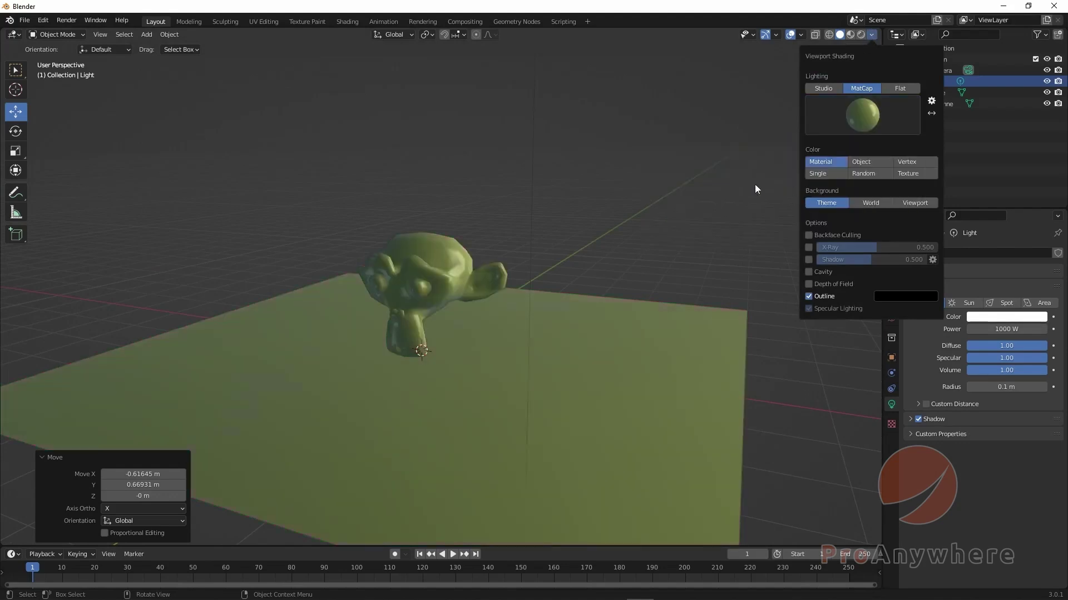
middle_drag(755, 184, 173, 267)
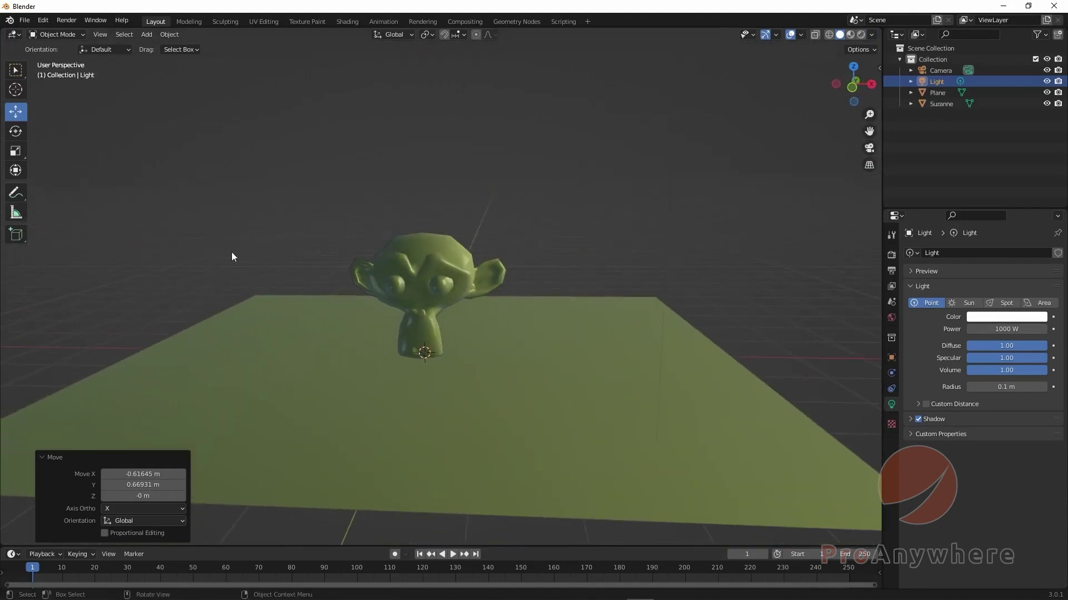
middle_drag(376, 288, 377, 300)
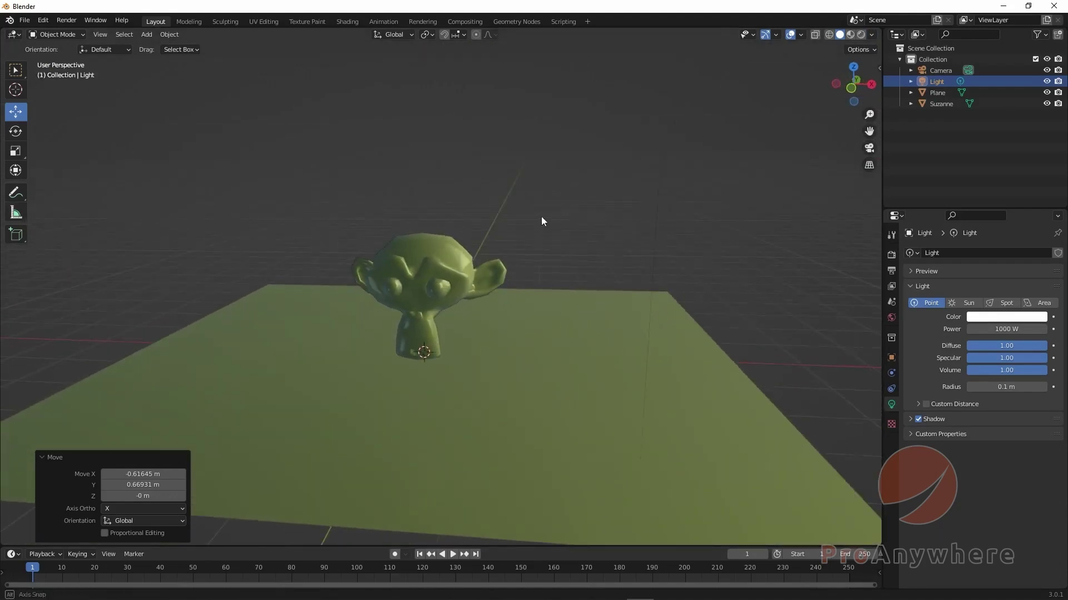
middle_drag(542, 216, 539, 245)
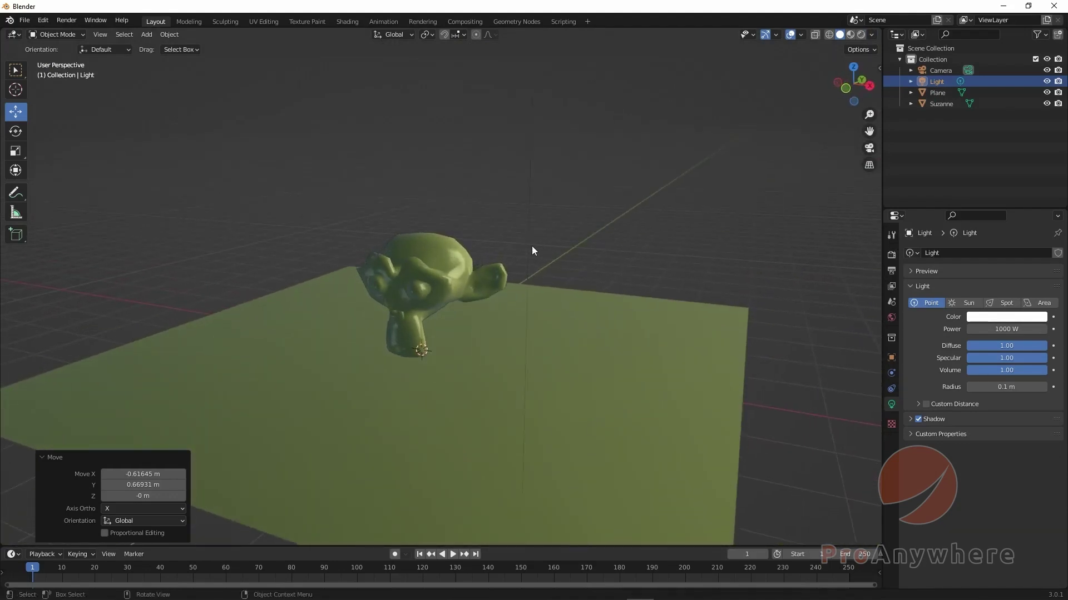
middle_drag(431, 332, 661, 220)
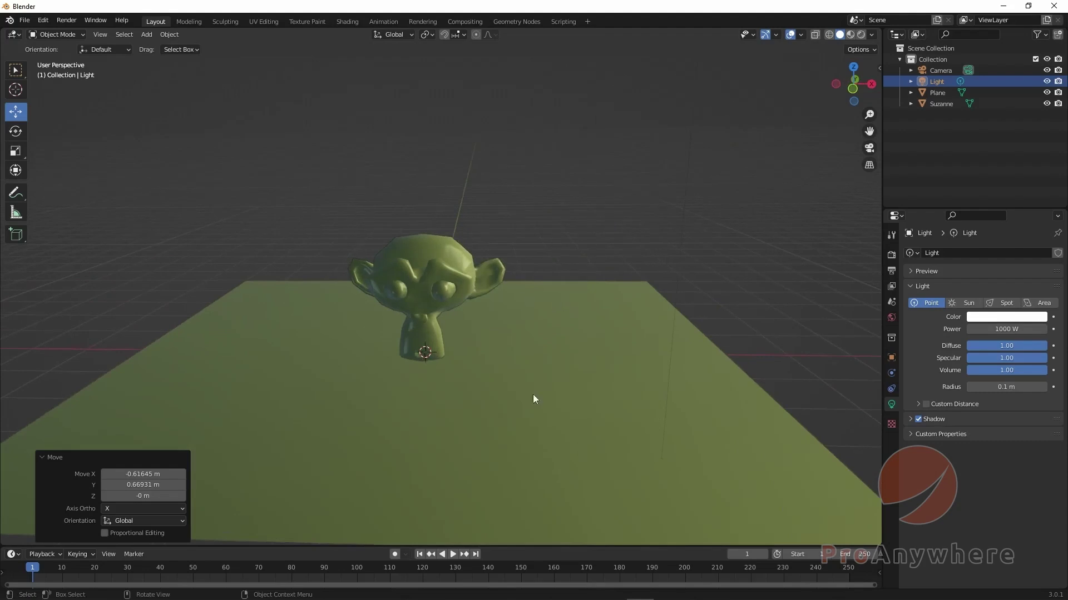
- Set the viewport lighting to Flat and view the unshaded monkey from another angle
click(871, 35)
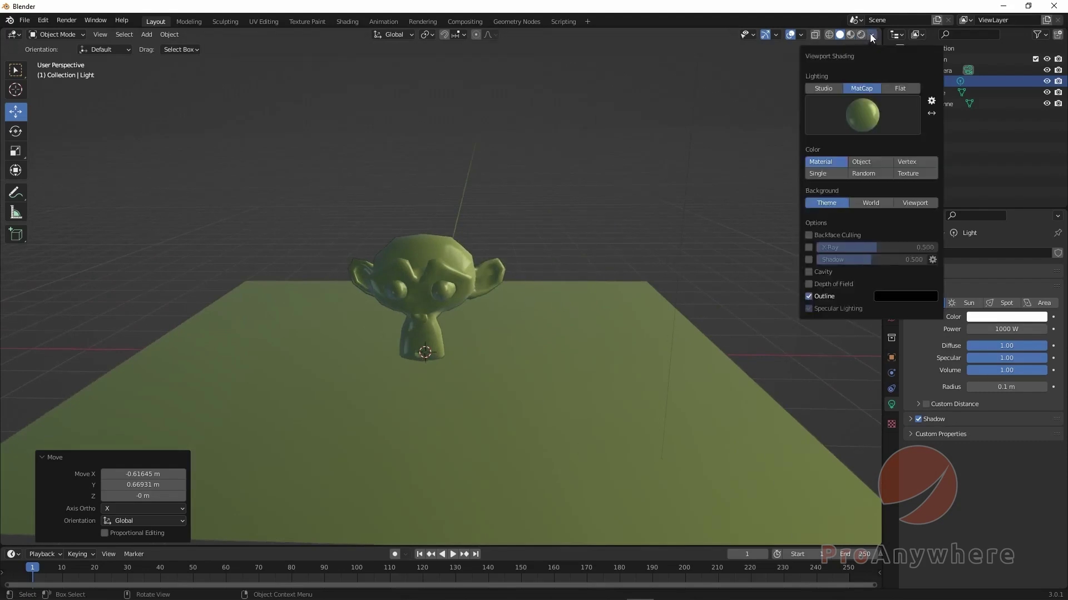
click(889, 88)
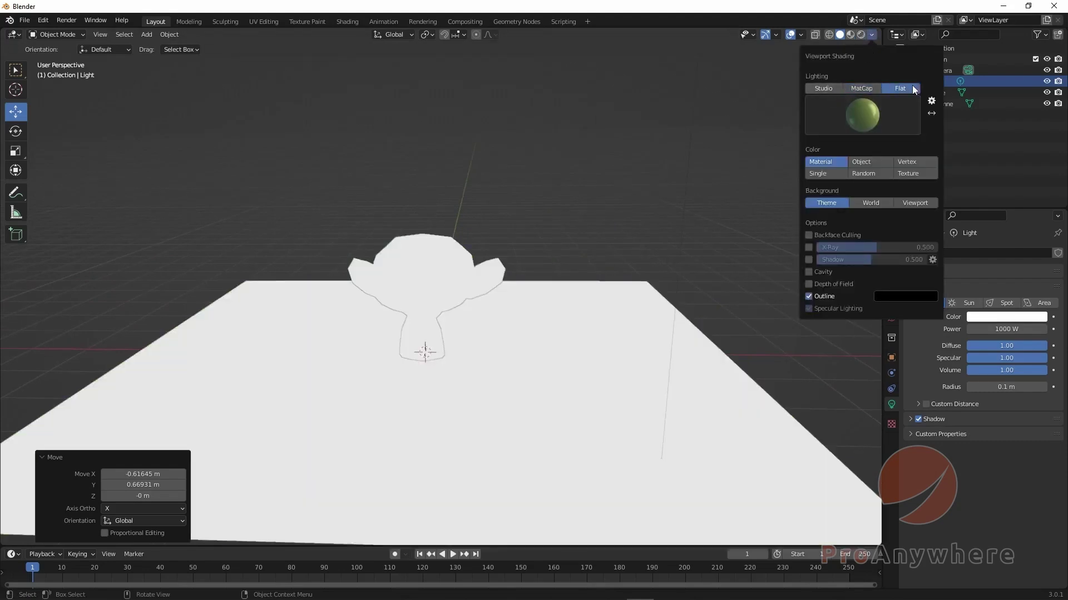
middle_drag(532, 159, 518, 201)
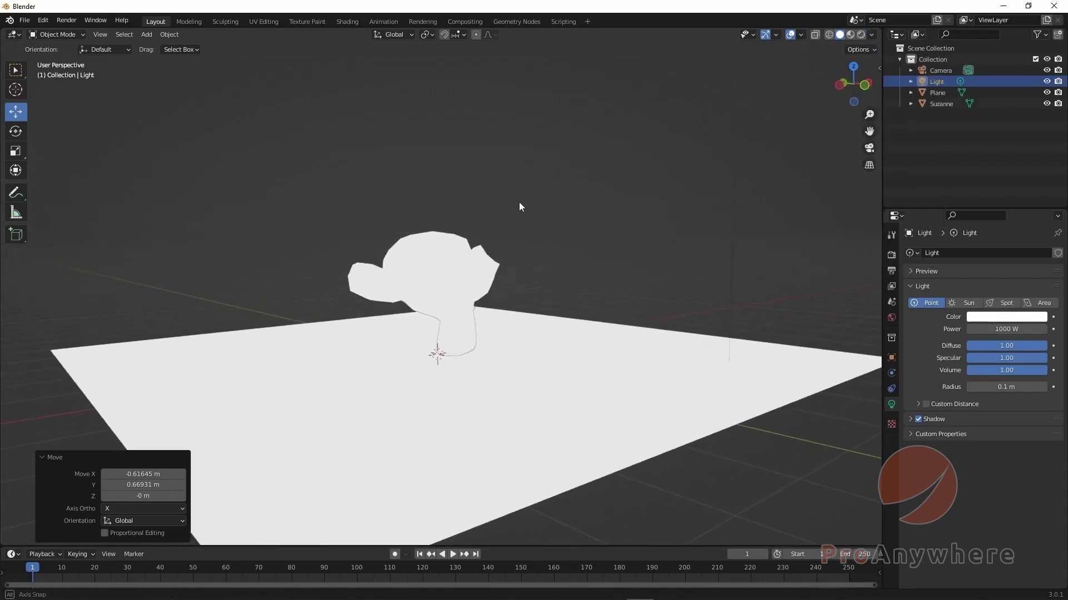
- Try a light orange colour on the point light under Flat lighting and undo the colour change
click(1000, 317)
drag(992, 219, 983, 221)
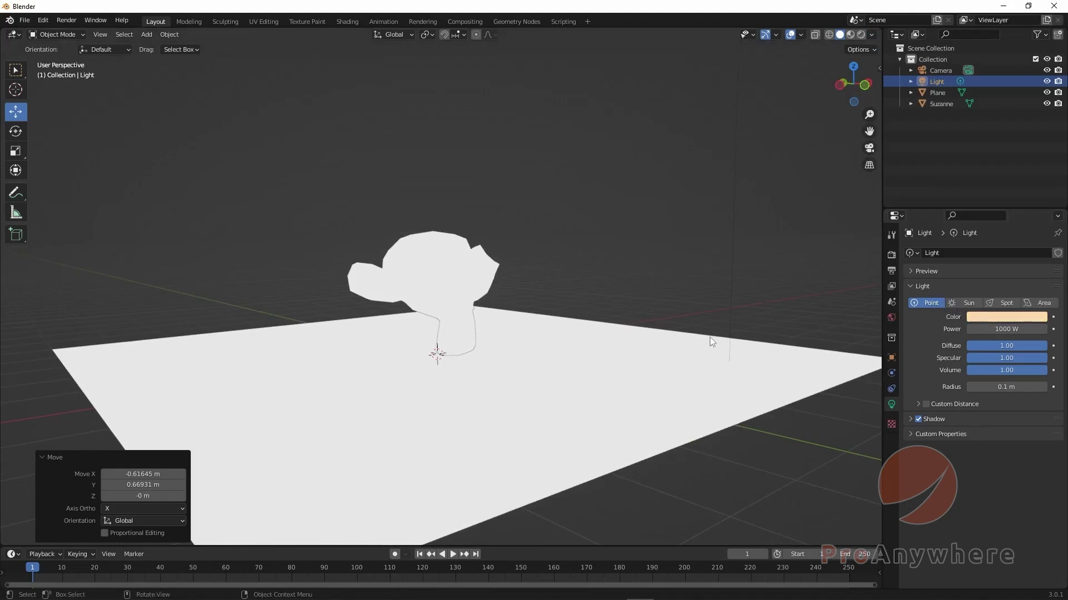
key(ctrl+z)
middle_drag(765, 148, 559, 257)
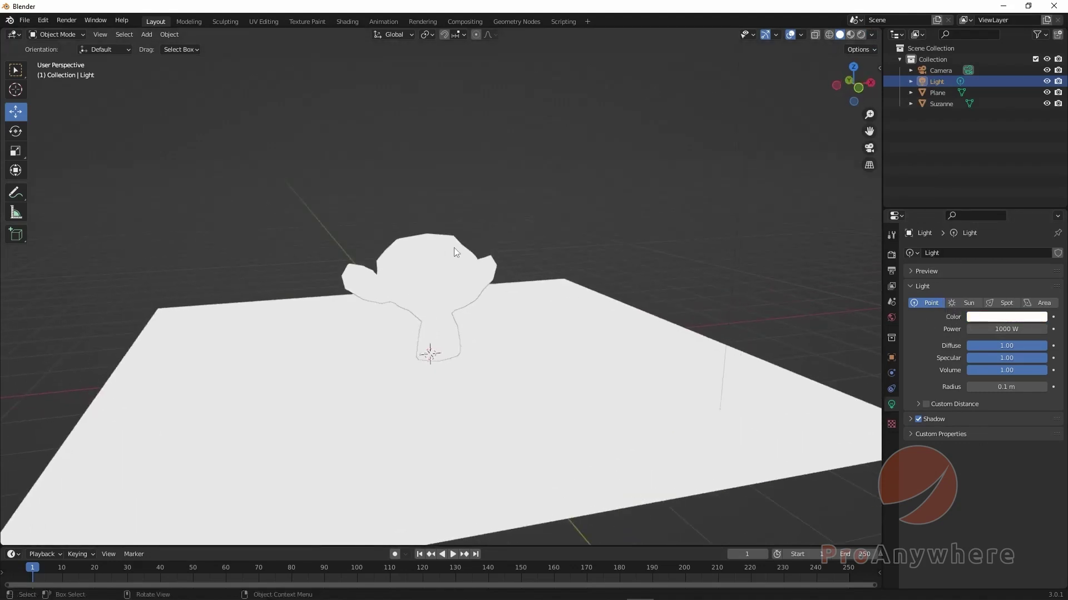
- Set the Solid shading lighting back to Studio and view the monkey from its front
click(871, 35)
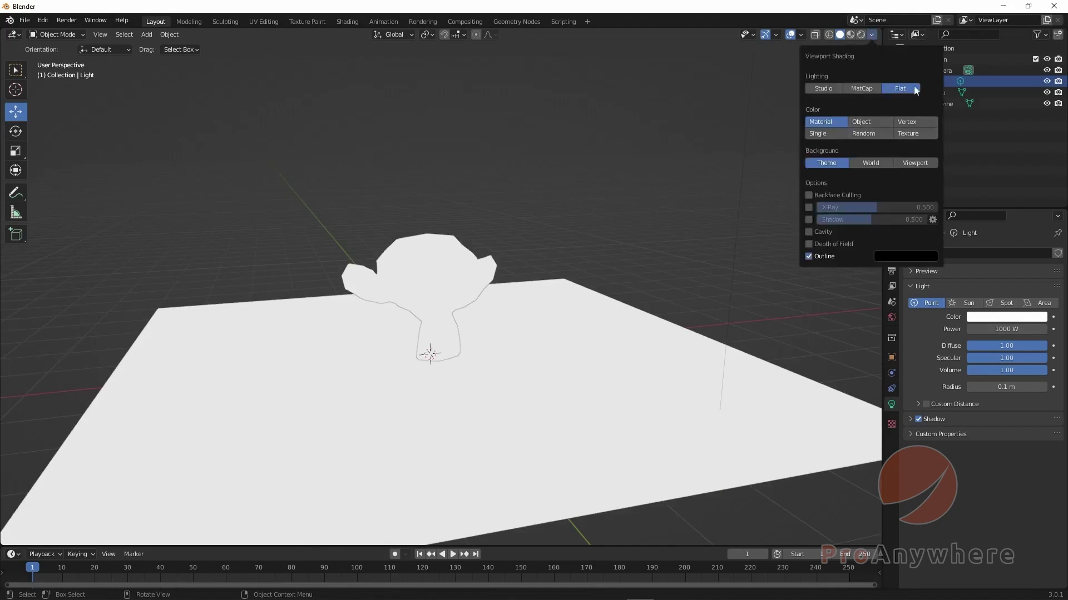
click(823, 88)
mouse_move(589, 251)
middle_down()
mouse_move(531, 247)
mouse_move(517, 212)
middle_up()
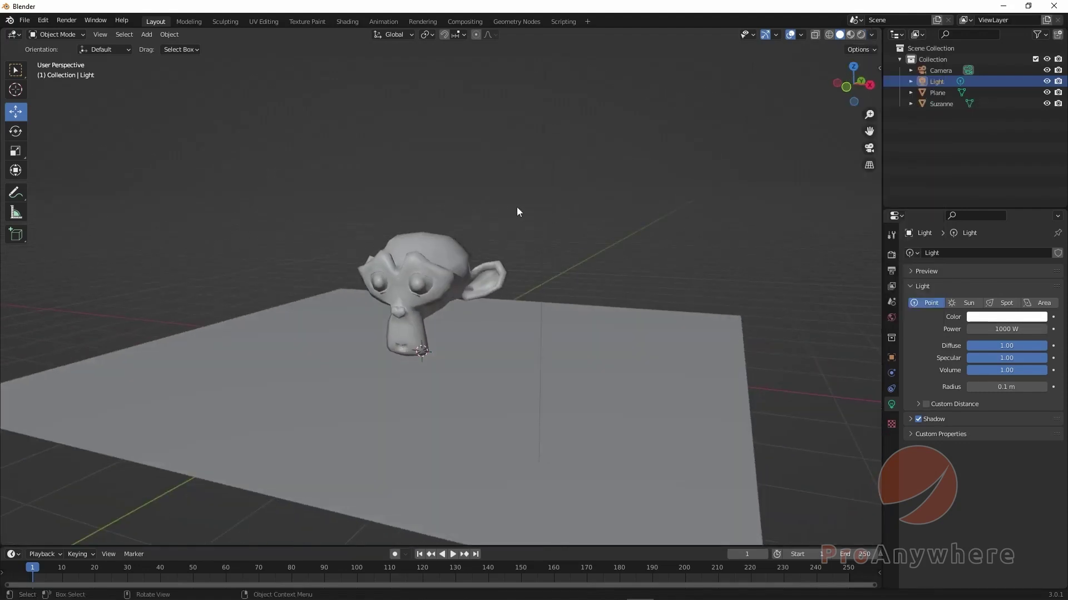
- Set the Solid shading colour to Random and view the monkey and plane
click(870, 35)
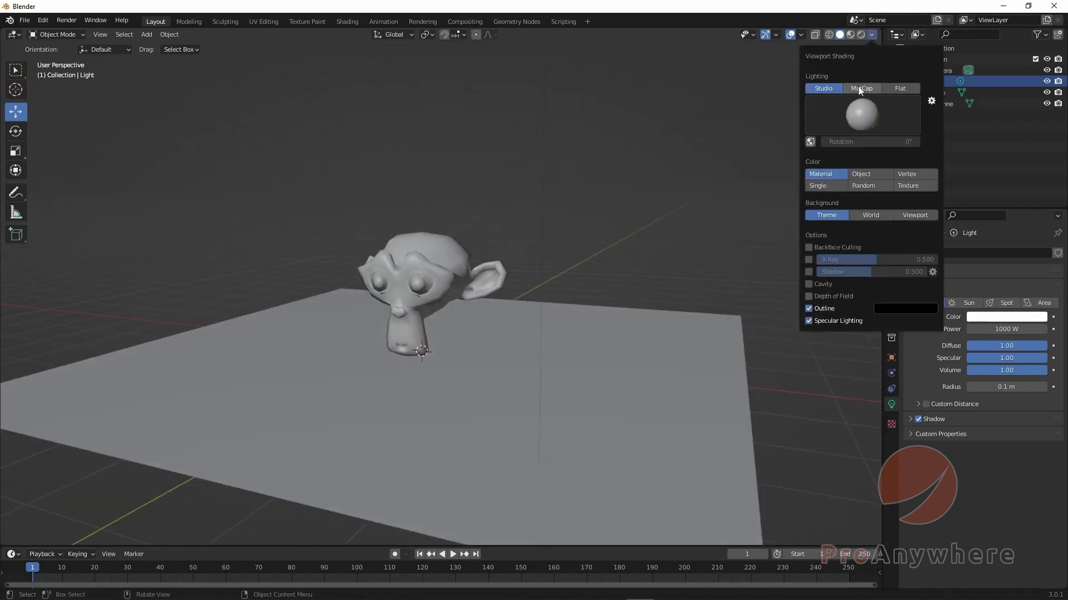
click(863, 187)
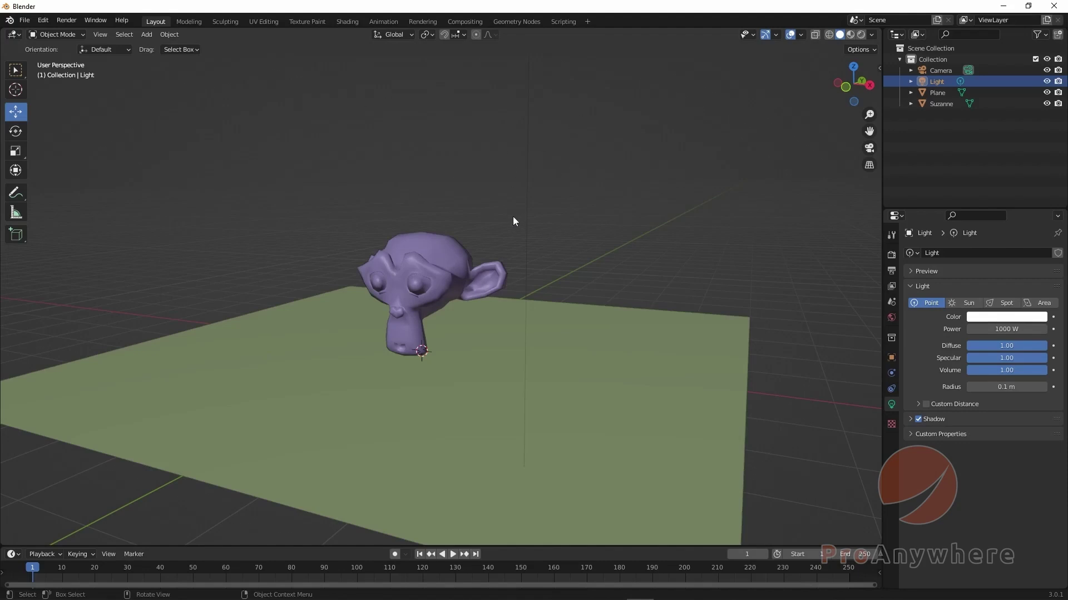
mouse_move(523, 235)
middle_down()
mouse_move(496, 263)
mouse_move(482, 245)
mouse_move(506, 238)
middle_up()
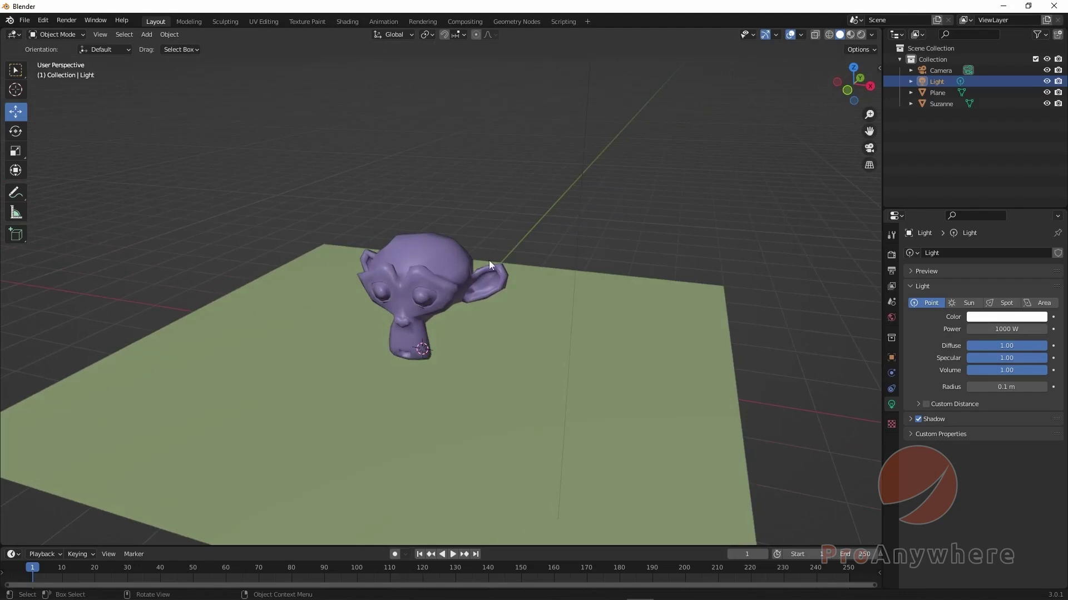
- Add a 2 m cube and move it up beside the monkey, on the side away from the light
click(140, 35)
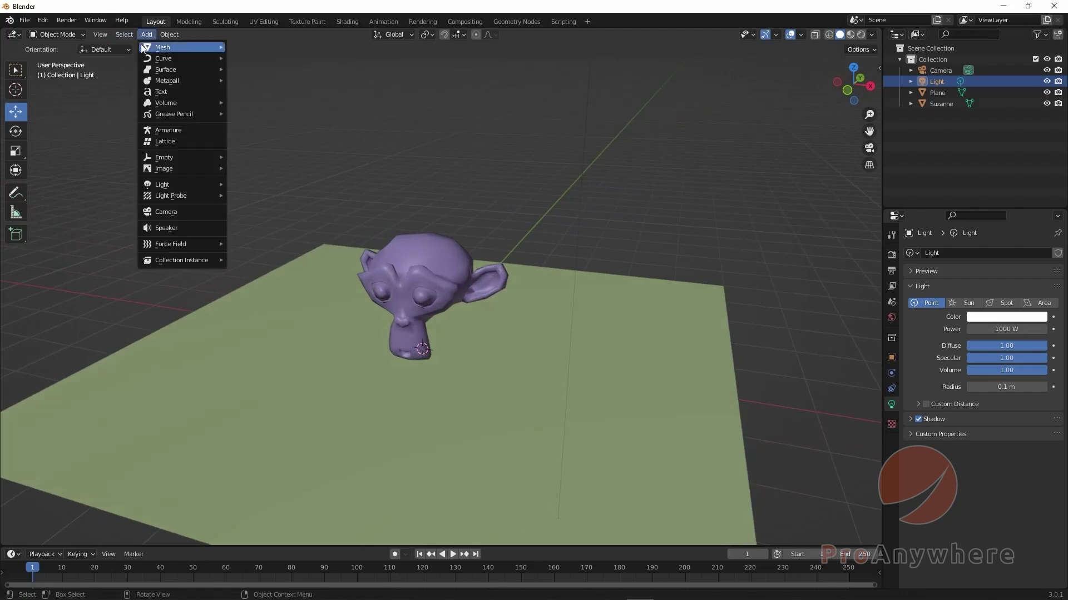
mouse_move(167, 48)
click(254, 62)
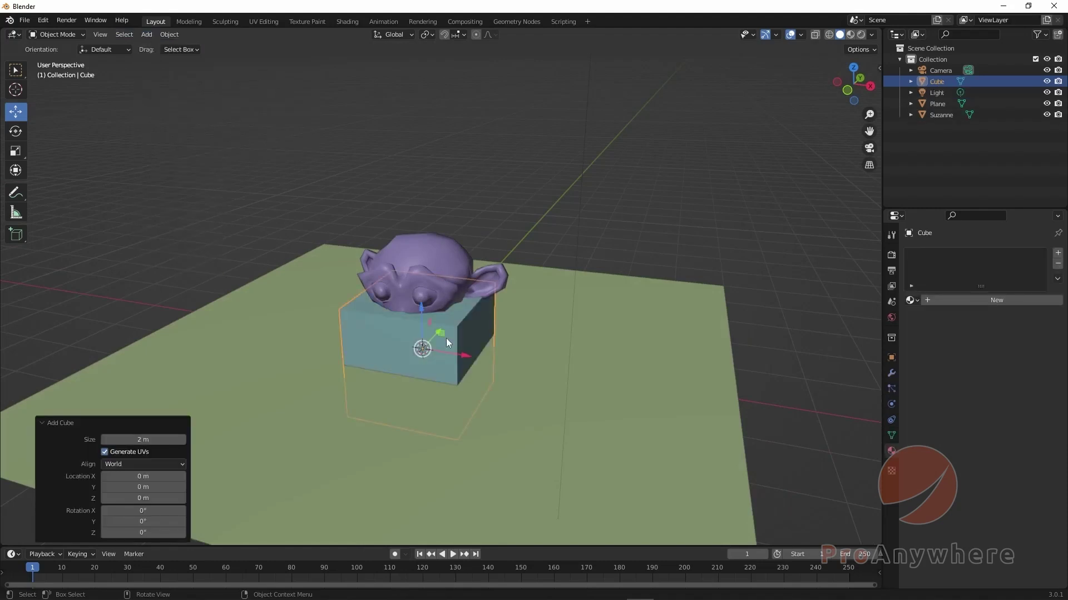
drag(462, 353, 278, 231)
- Add a cylinder and move it behind the monkey on the side opposite the cube, raising it about 1.53 m
click(148, 36)
mouse_move(162, 48)
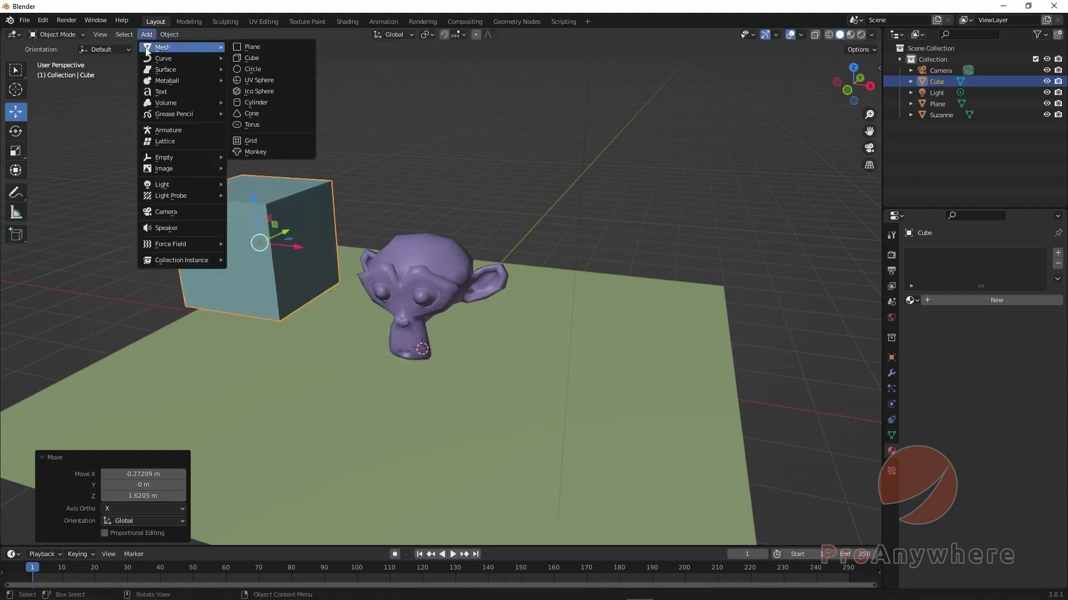
click(256, 102)
middle_drag(471, 336, 456, 352)
drag(449, 335, 579, 205)
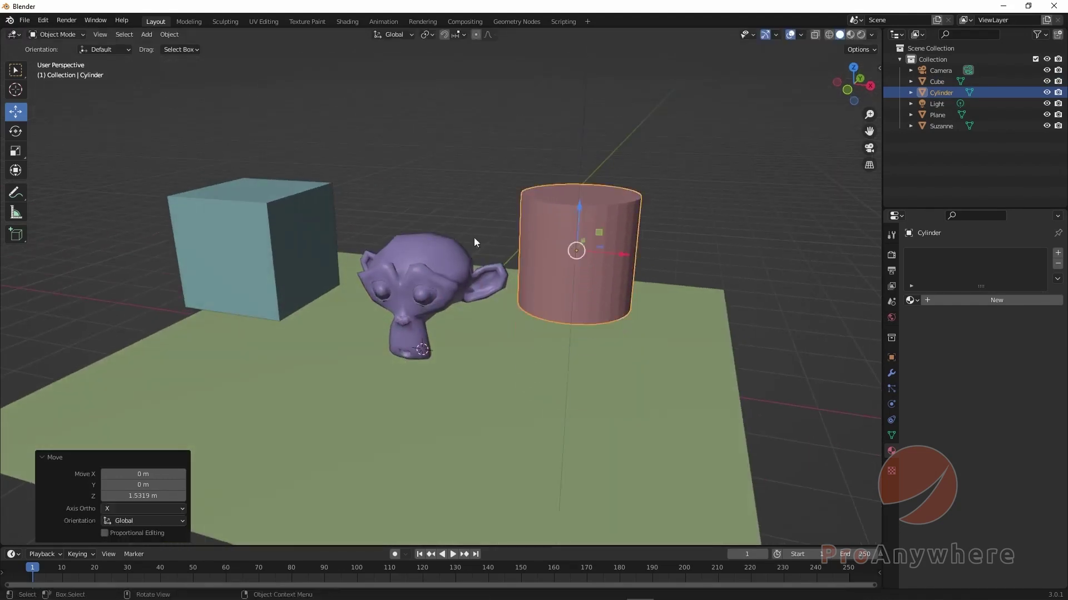
- Add a cone and place it on the plane in front of the cylinder, with a final move of about 2.39 m in X and 0.16 m in Y
click(146, 35)
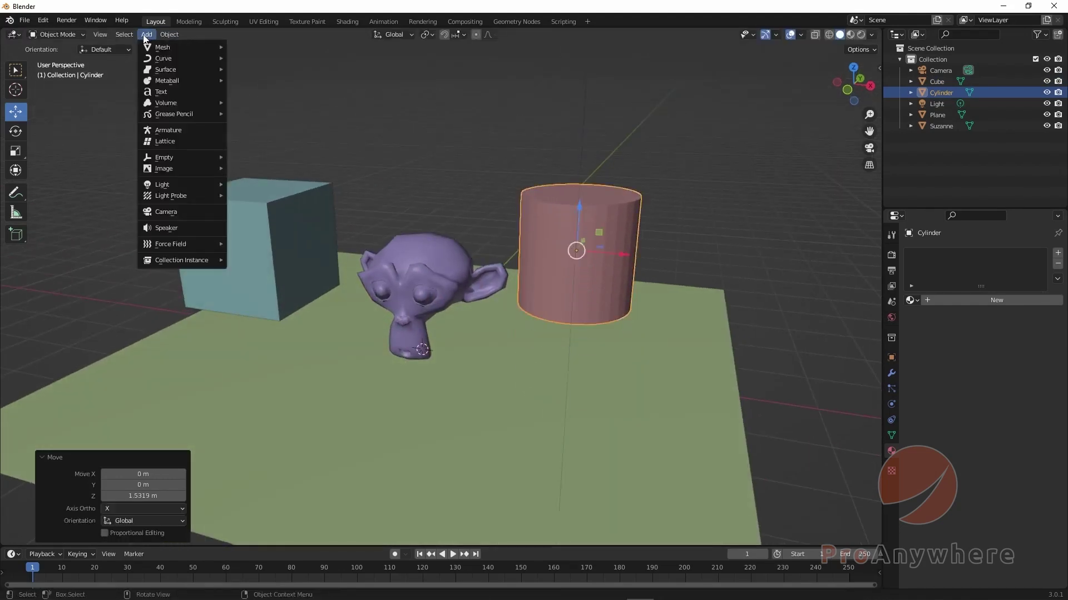
mouse_move(167, 47)
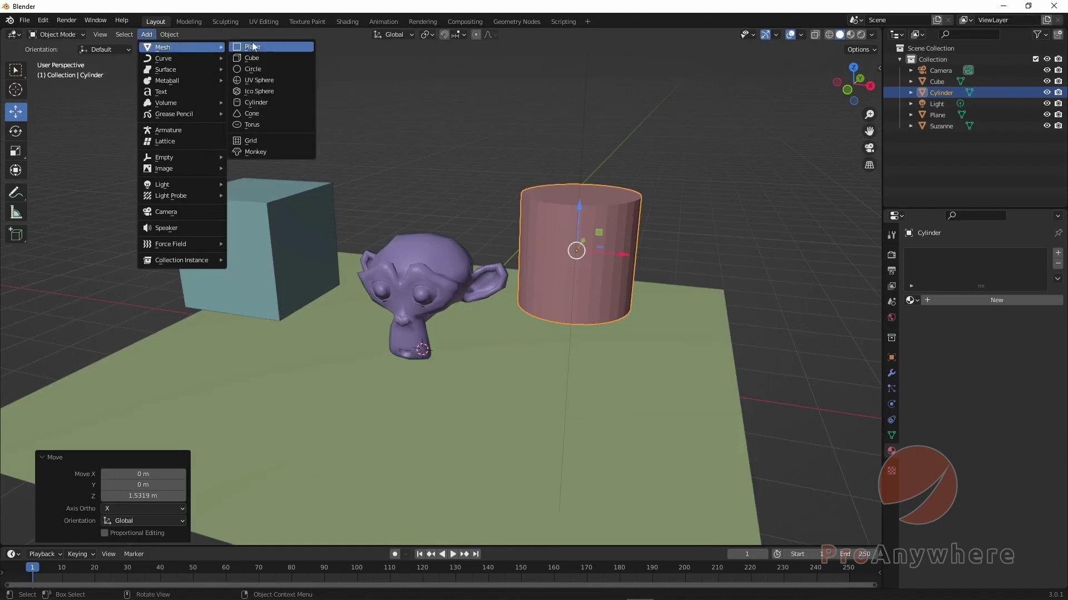
click(260, 116)
middle_drag(261, 116, 455, 302)
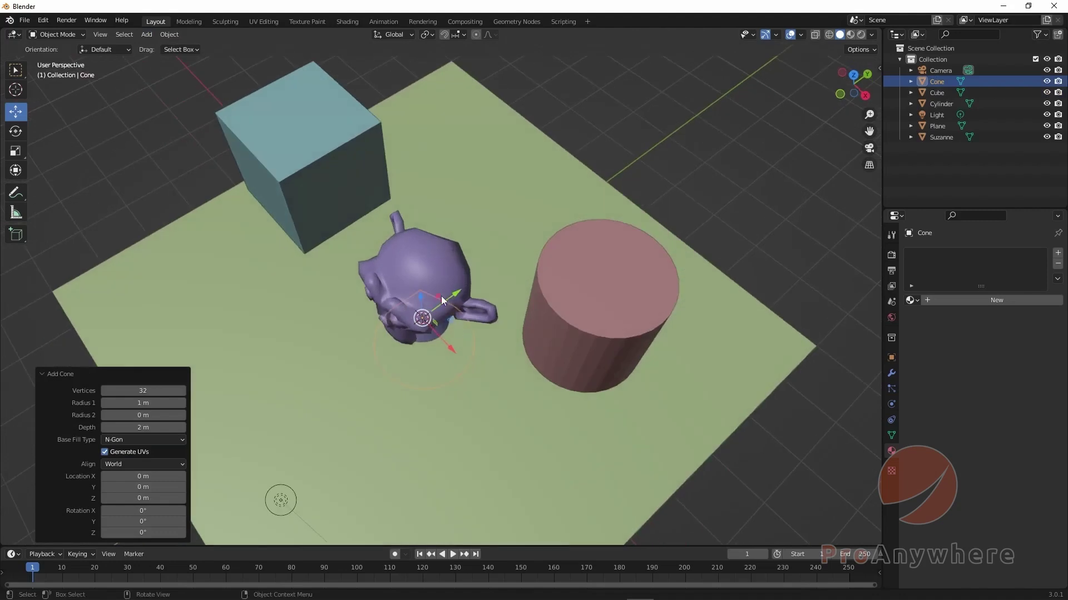
key(g)
click(369, 312)
middle_drag(369, 317, 409, 356)
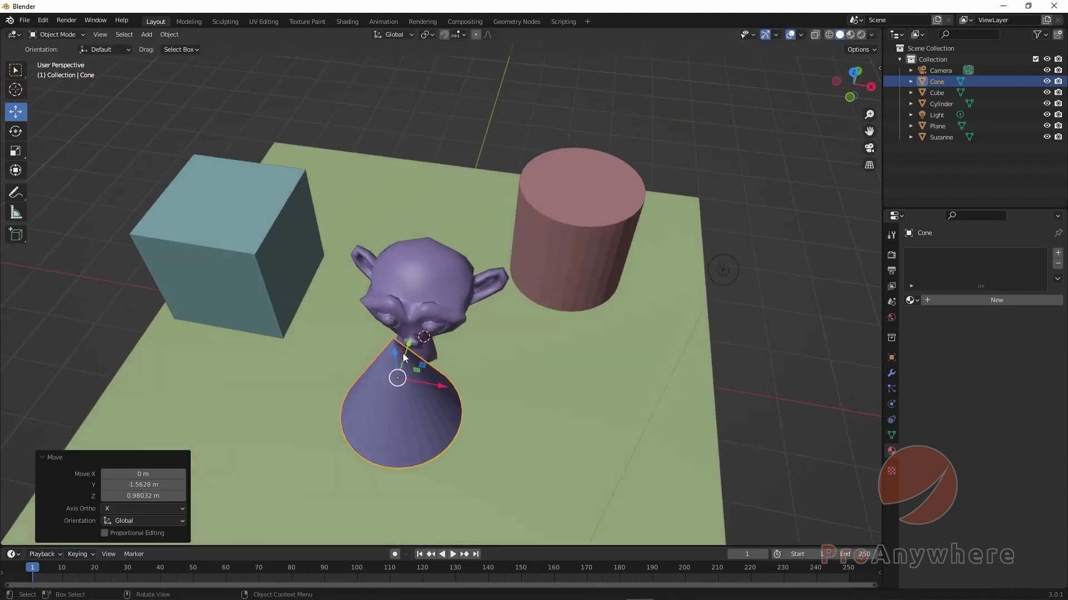
drag(422, 364, 580, 368)
middle_drag(529, 316, 500, 267)
- Compare the Material and Random colour modes on the objects and leave the Solid shading colour set to Material
click(871, 35)
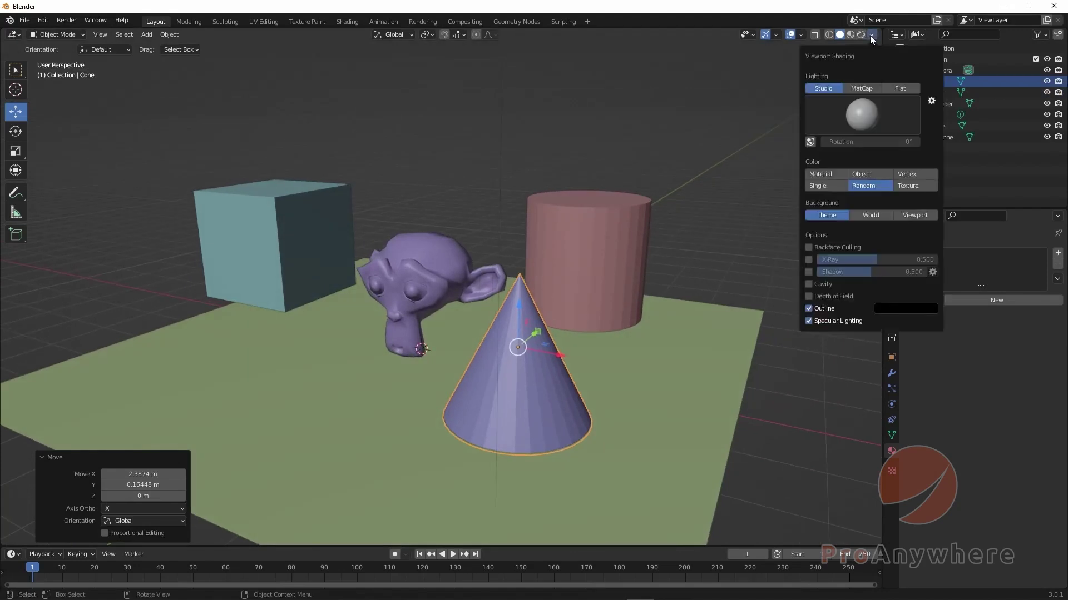
click(826, 173)
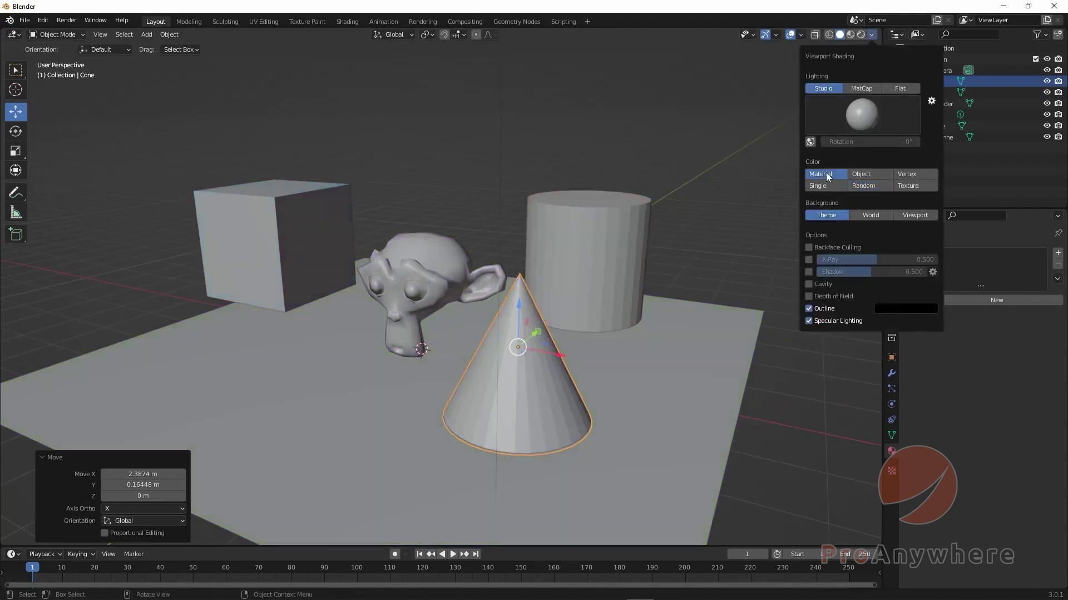
click(854, 187)
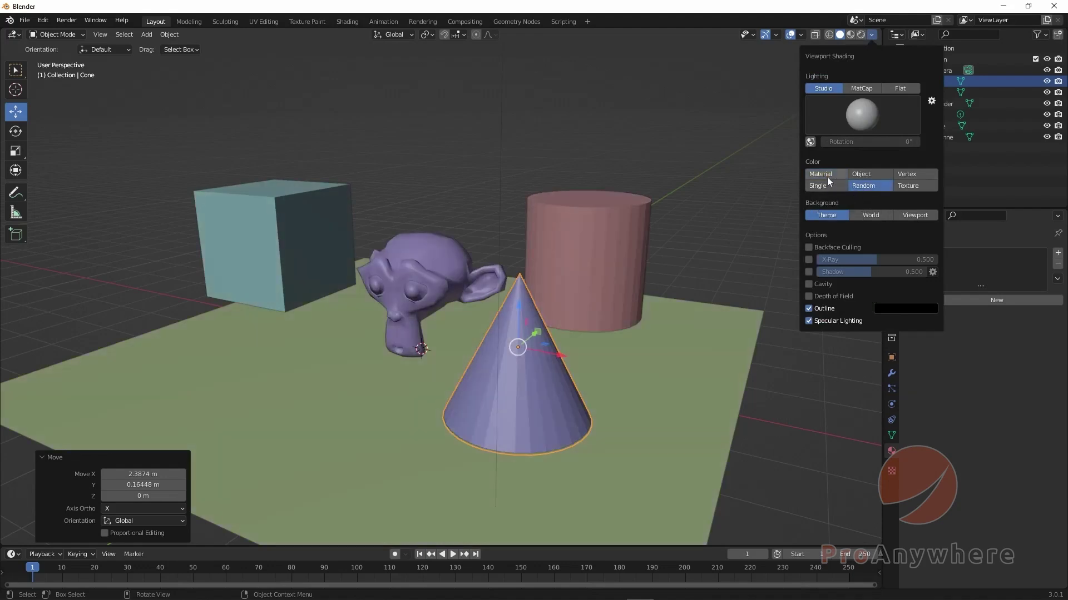
click(826, 176)
click(862, 188)
click(820, 175)
middle_drag(560, 244, 554, 175)
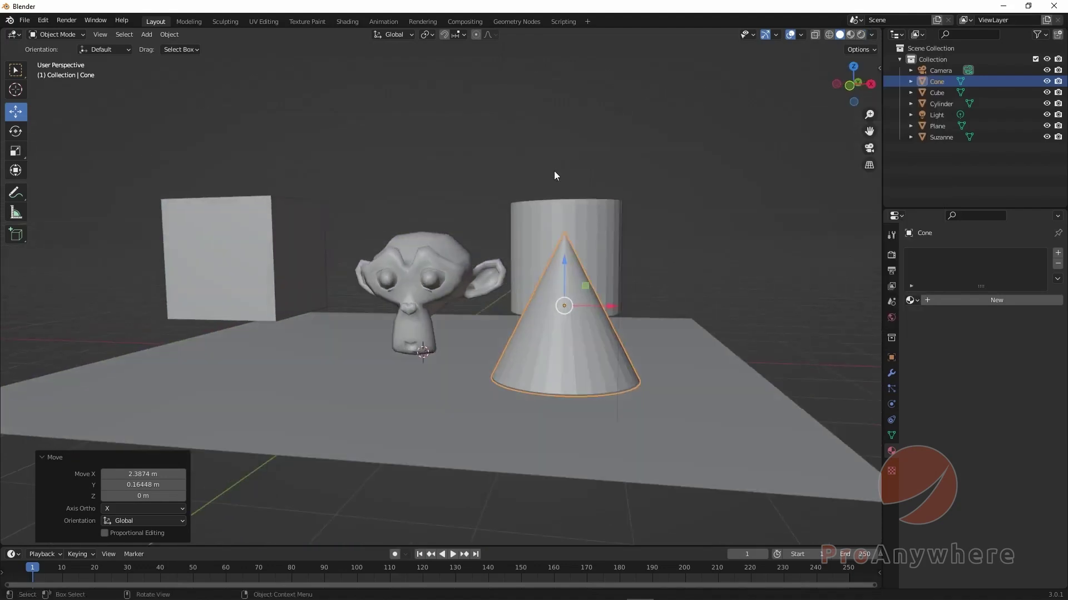
- Select the cube, cylinder and cone together and delete them from the scene
click(491, 148)
click(306, 201)
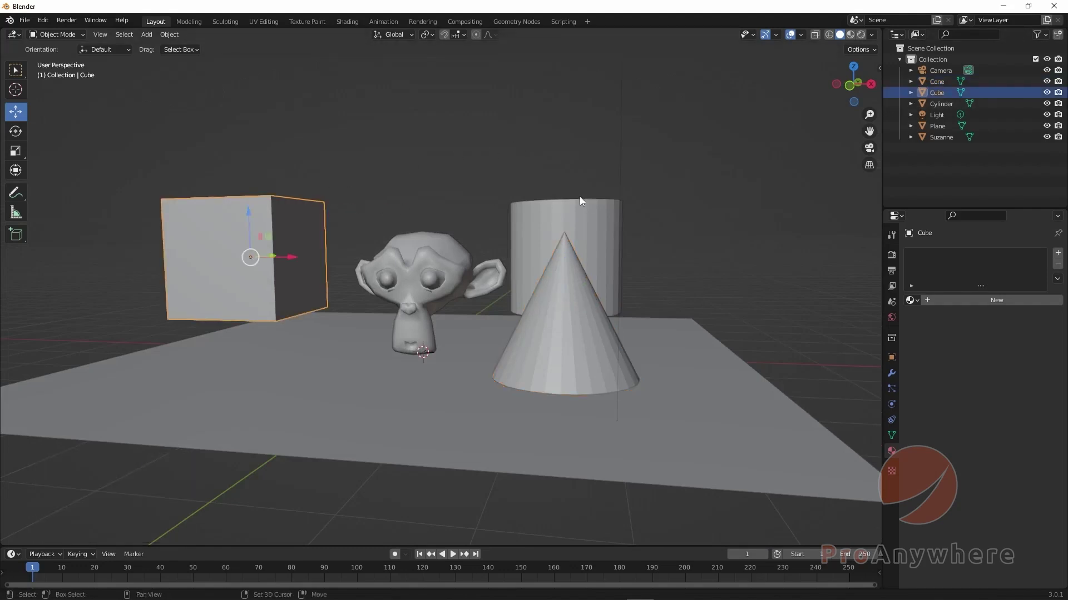
shift+click(578, 220)
shift+click(579, 329)
middle_drag(603, 318, 371, 233)
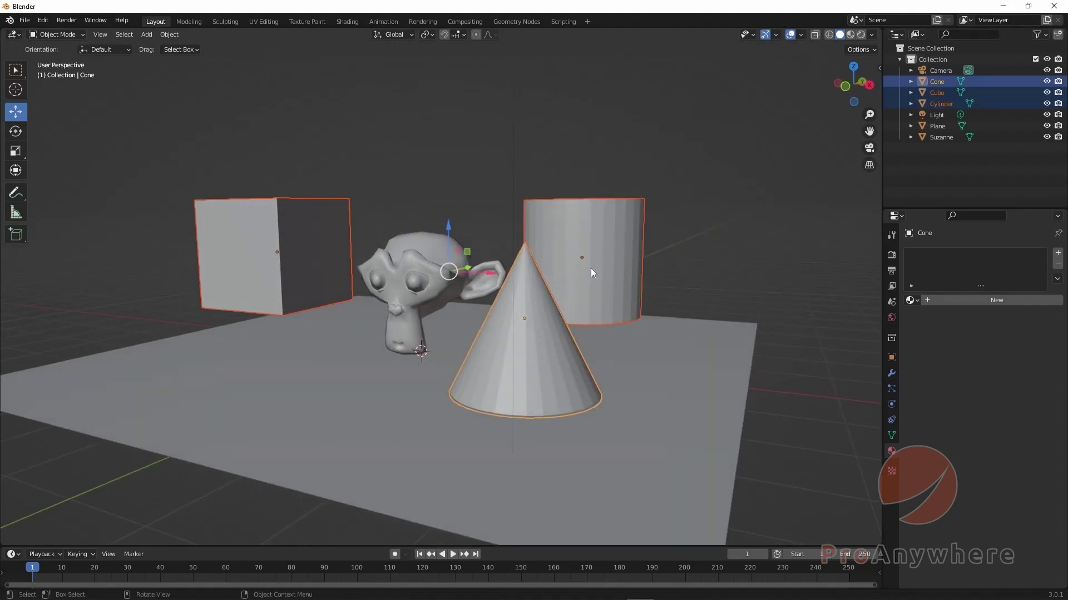
key(Delete)
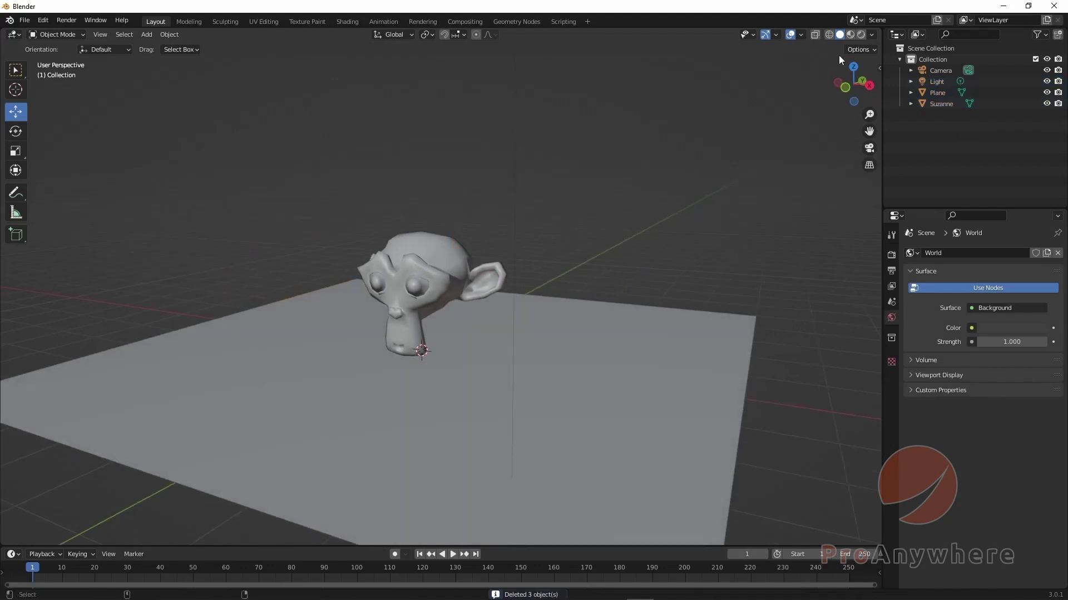
- Compare the scene in Wireframe, Solid, Rendered and Material Preview viewport shading, ending in Material Preview
scroll(549, 157, down, 4)
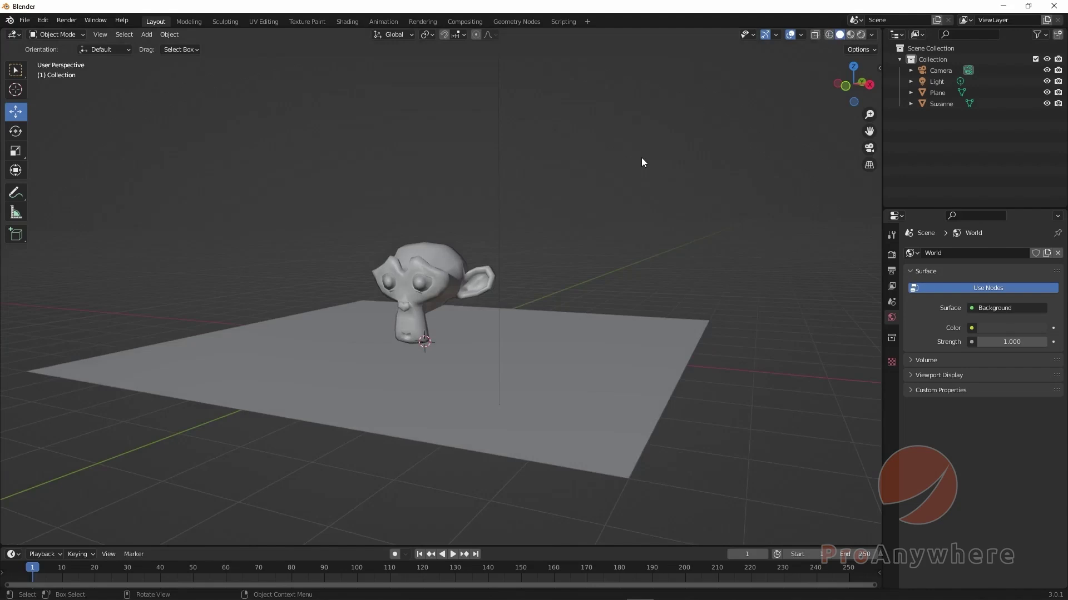
key(z)
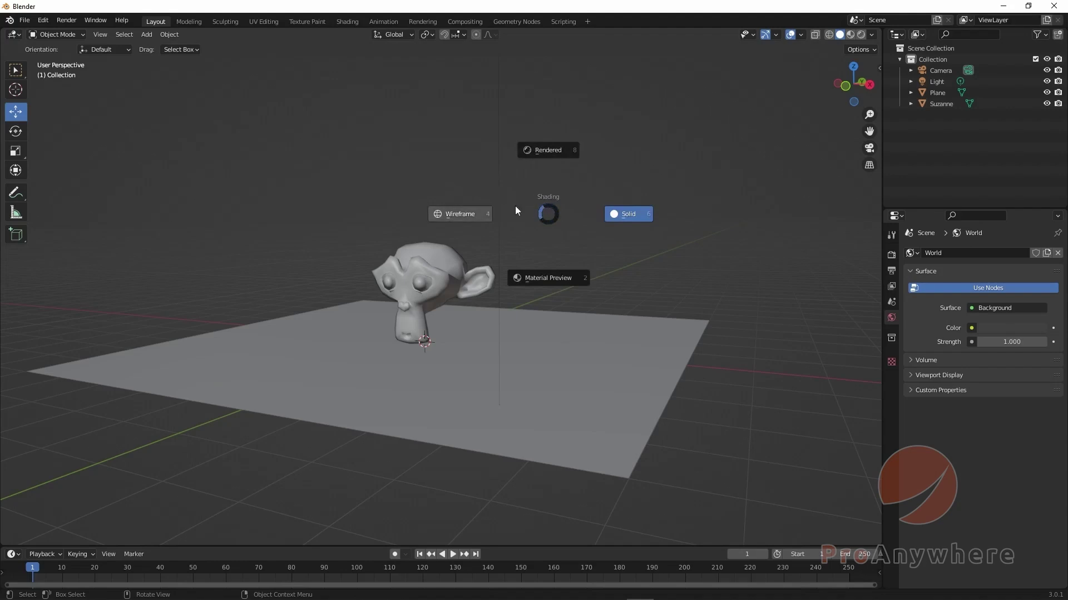
click(461, 220)
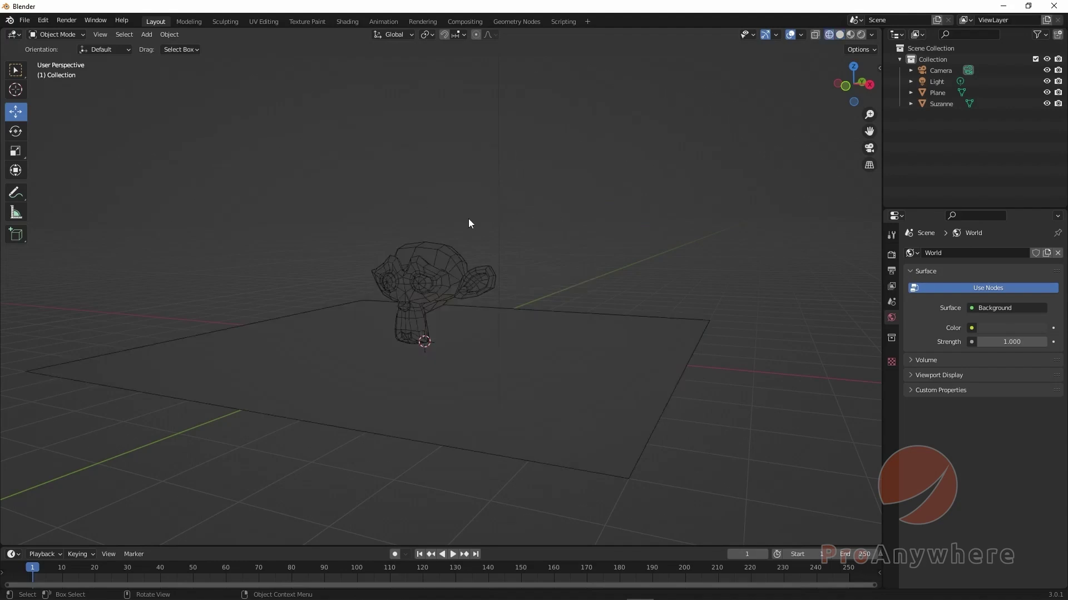
key(z)
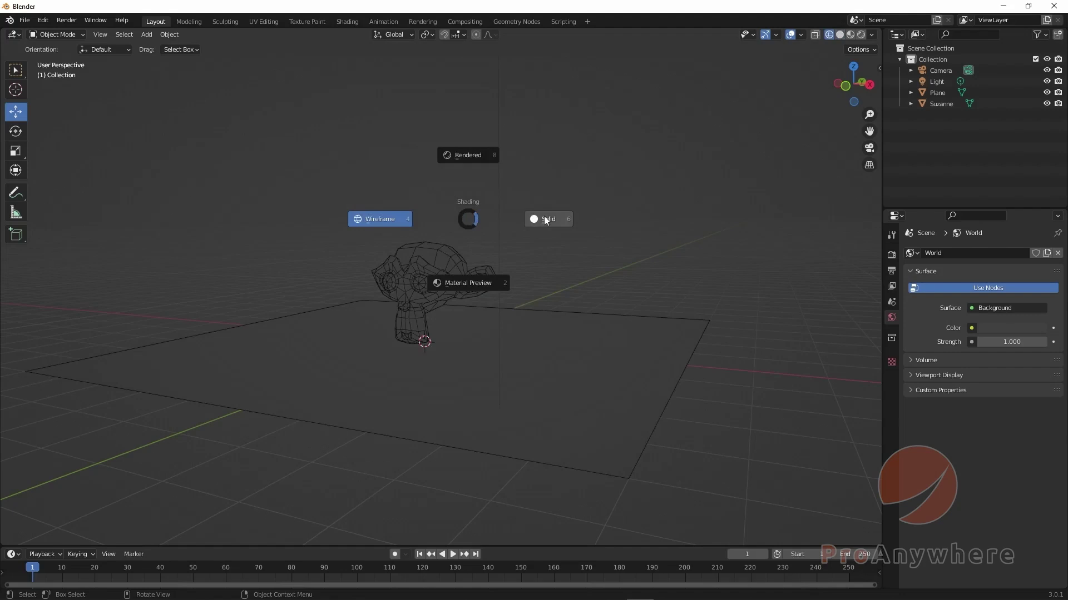
click(609, 215)
key(z)
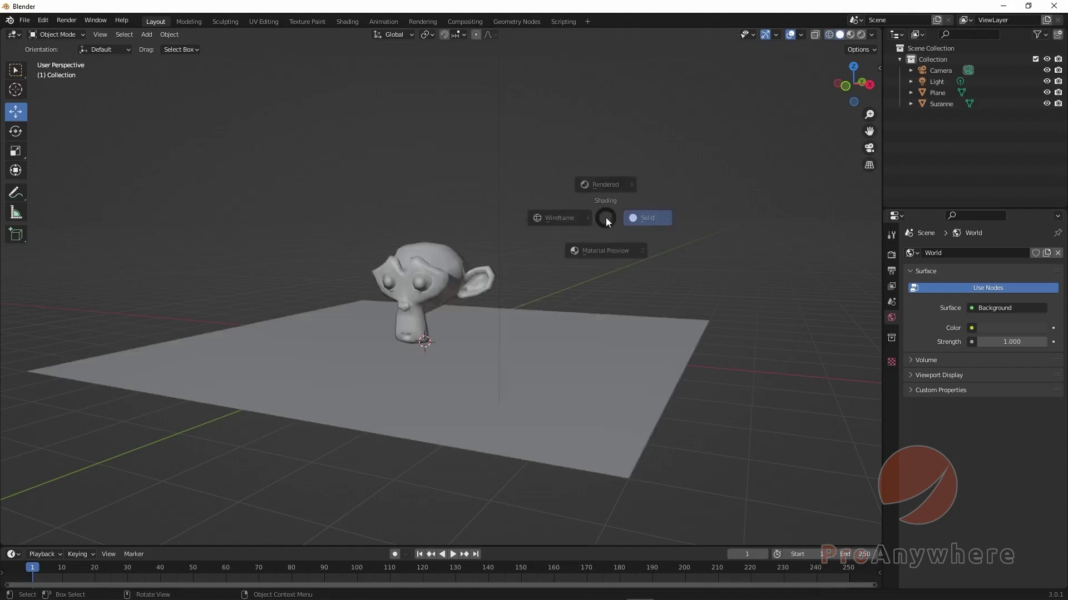
click(579, 129)
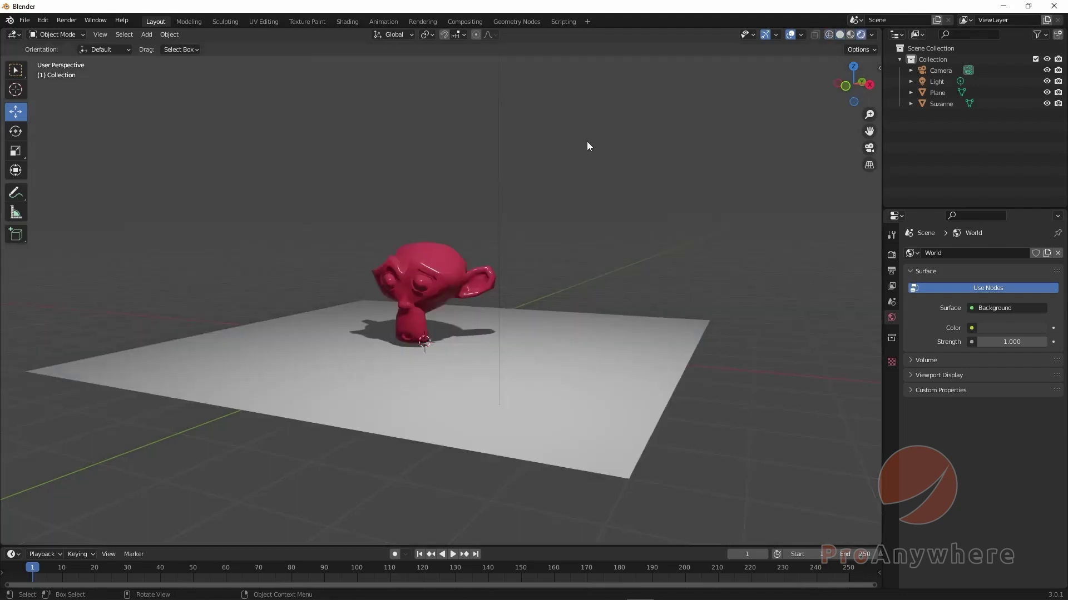
key(z)
click(594, 216)
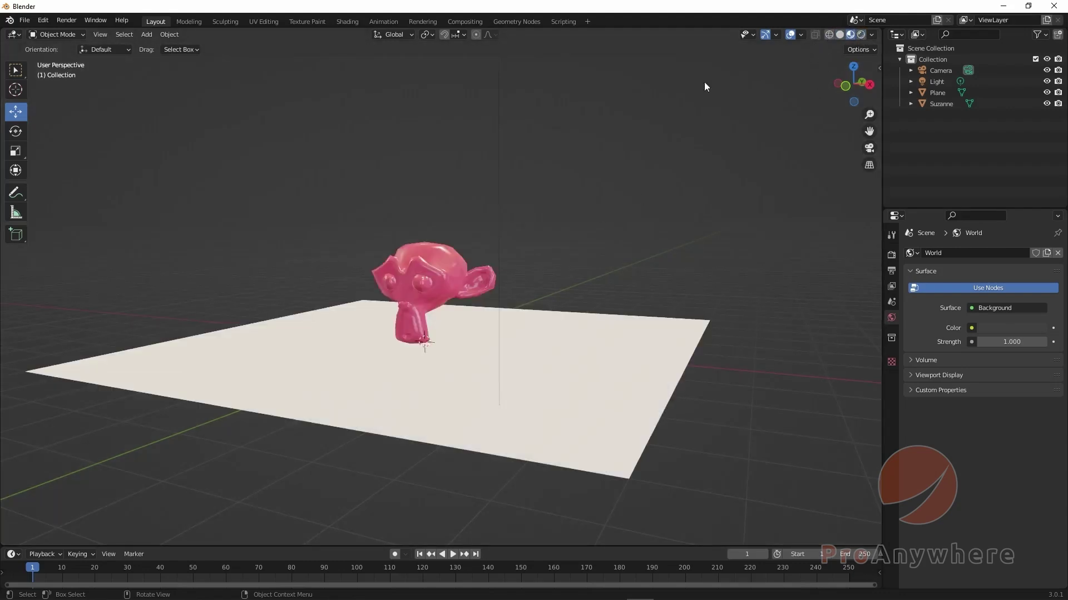
- Cycle the viewport shading through Solid, Rendered and Material Preview, inspect the monkey from another angle, and return to Solid
key(z)
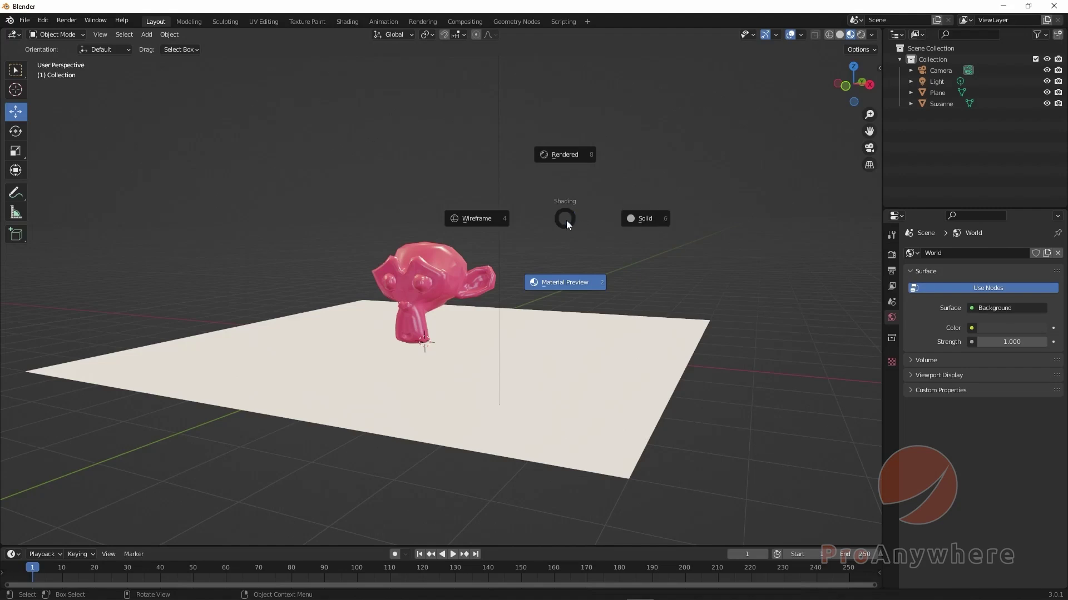
key(6)
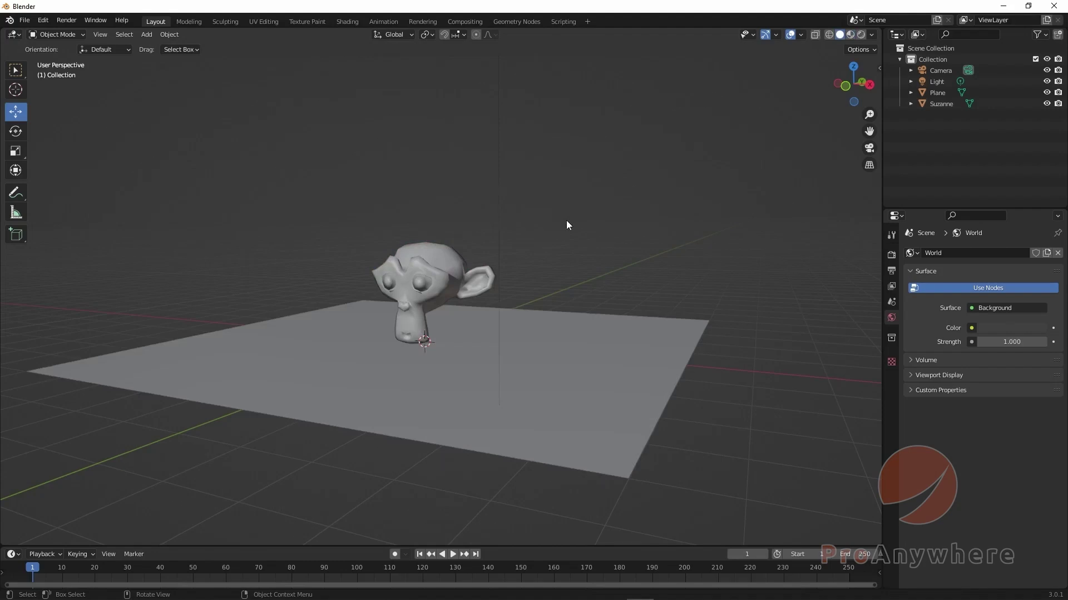
key(z)
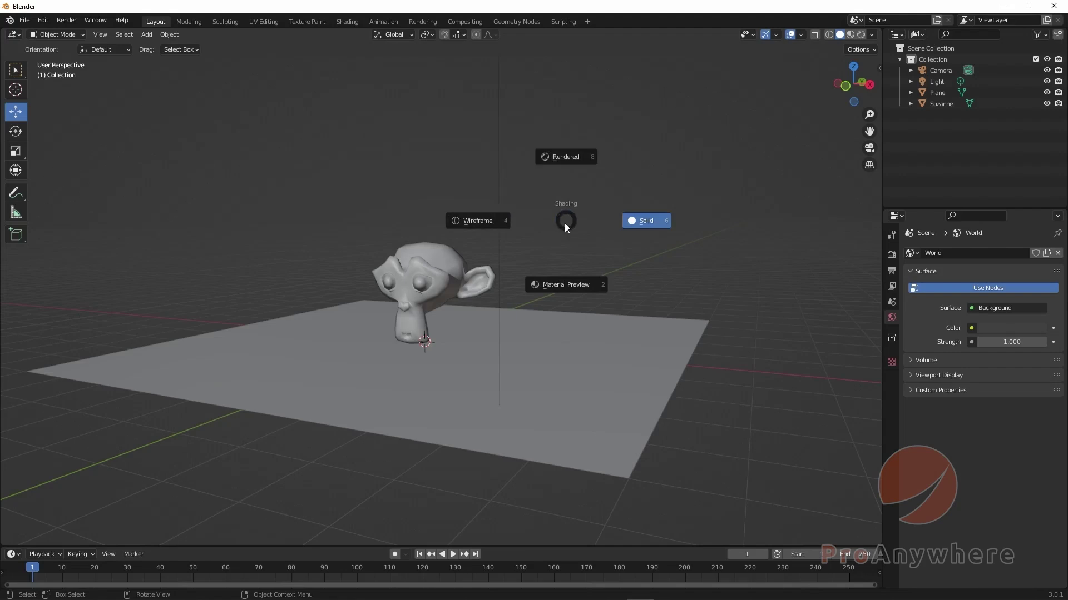
key(8)
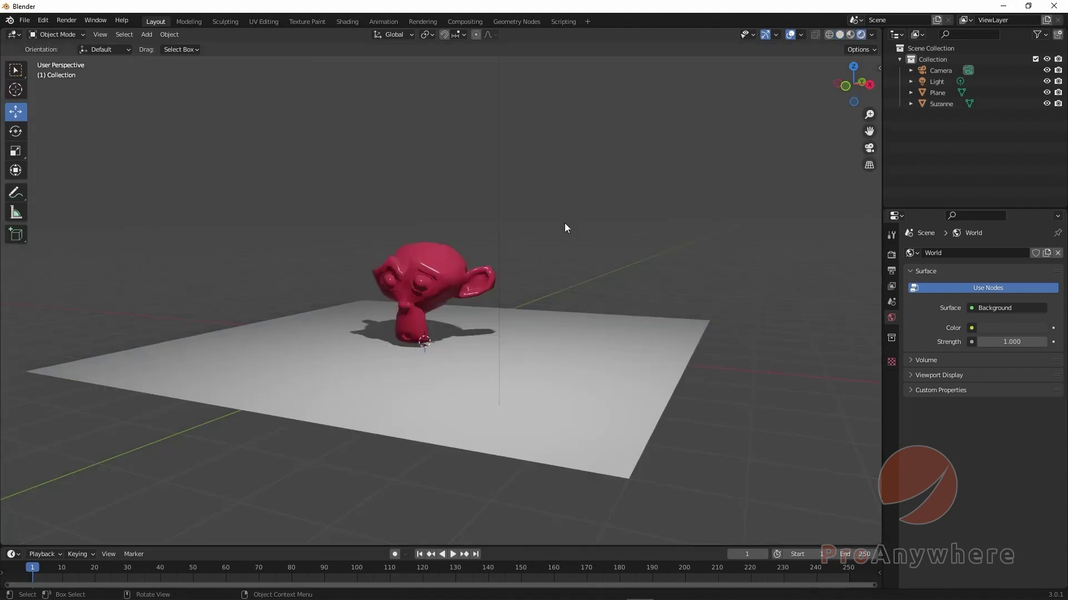
key(z)
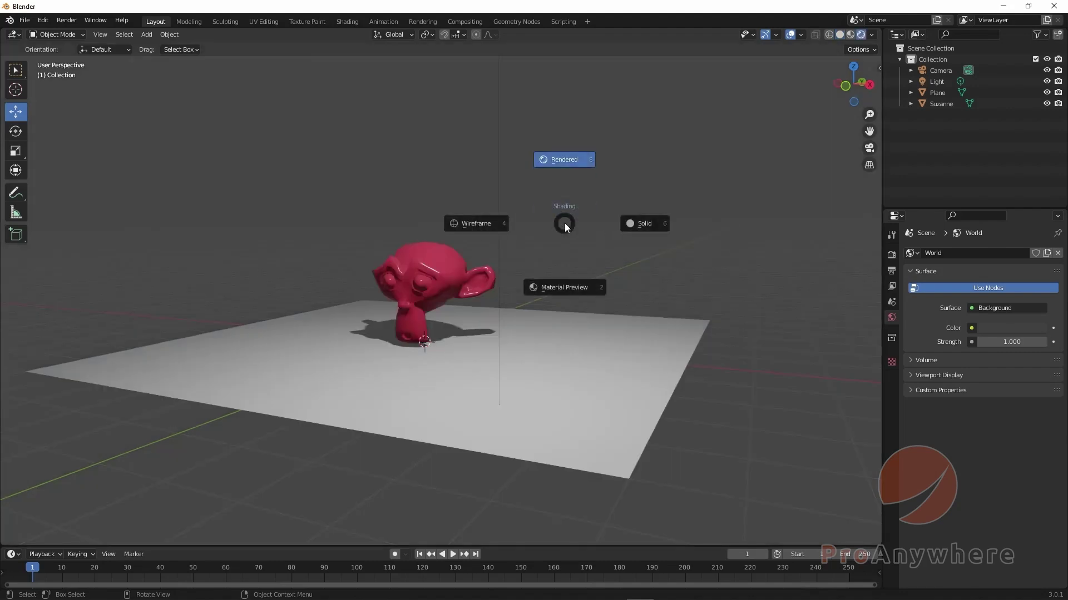
key(2)
mouse_move(468, 278)
middle_down()
mouse_move(471, 294)
mouse_move(511, 283)
middle_up()
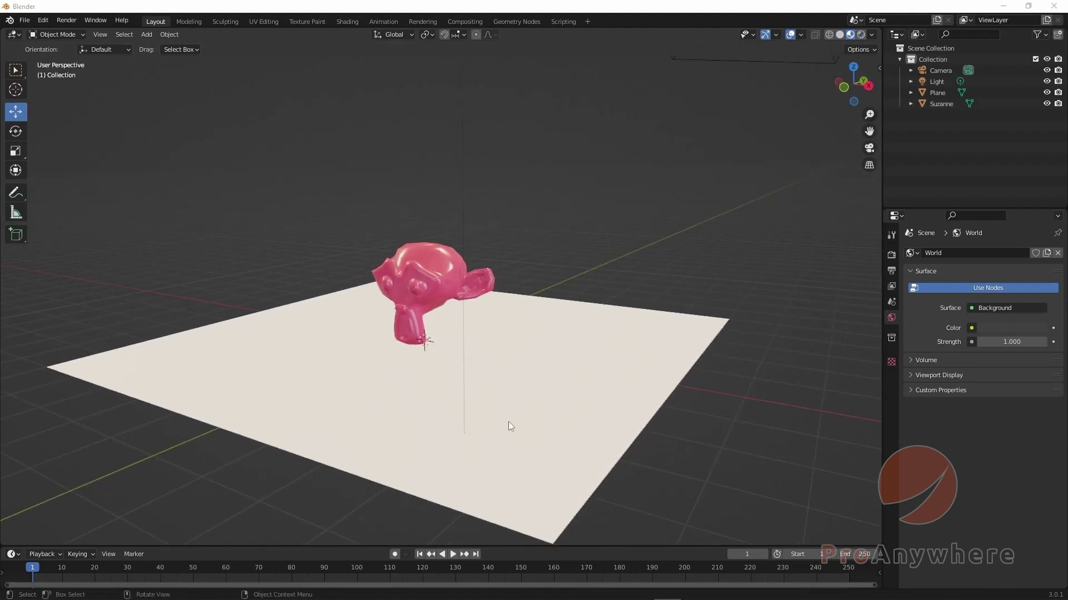
middle_drag(455, 488, 615, 223)
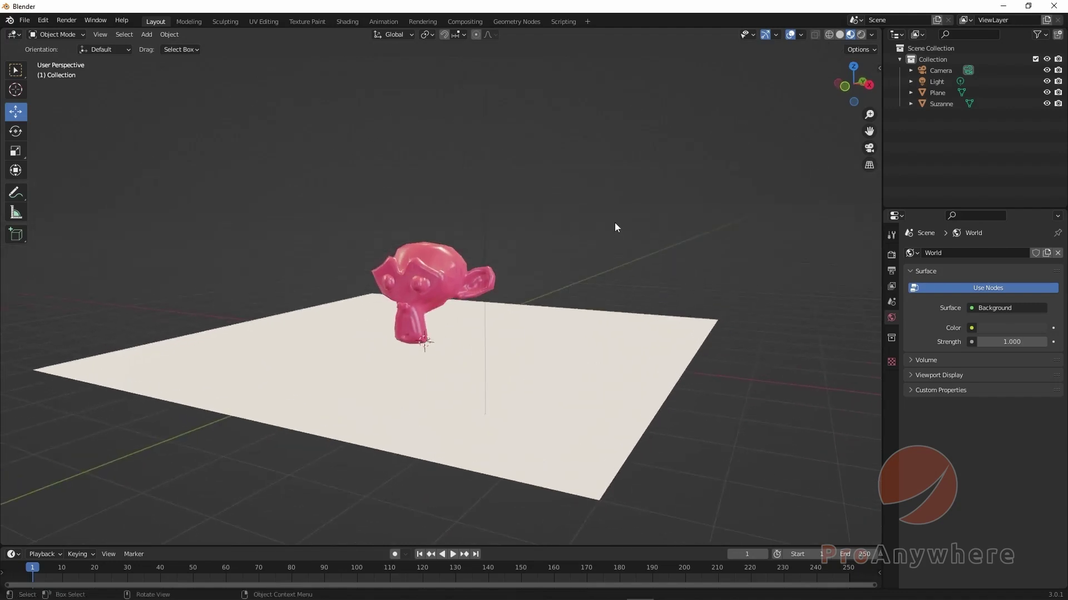
click(840, 34)
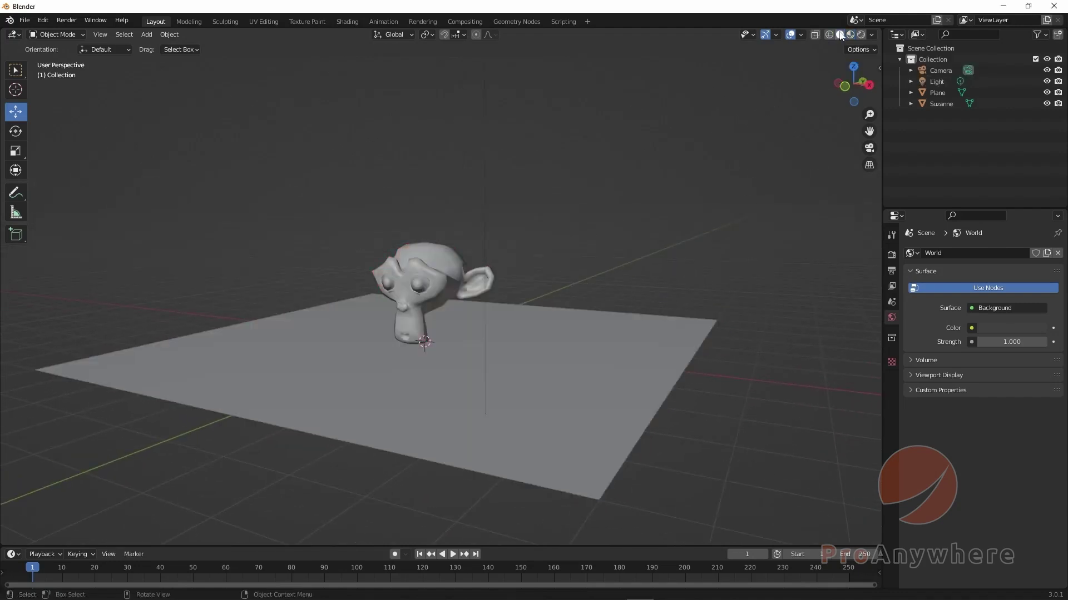
- Try the World background for Solid shading, followed by the Viewport background option
click(871, 35)
click(872, 35)
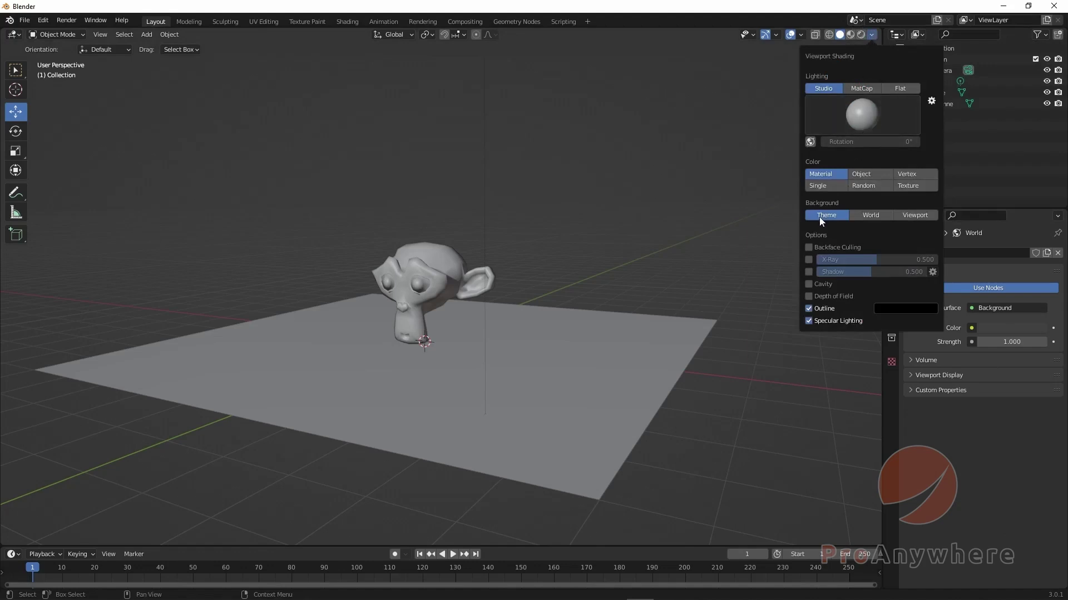
click(860, 213)
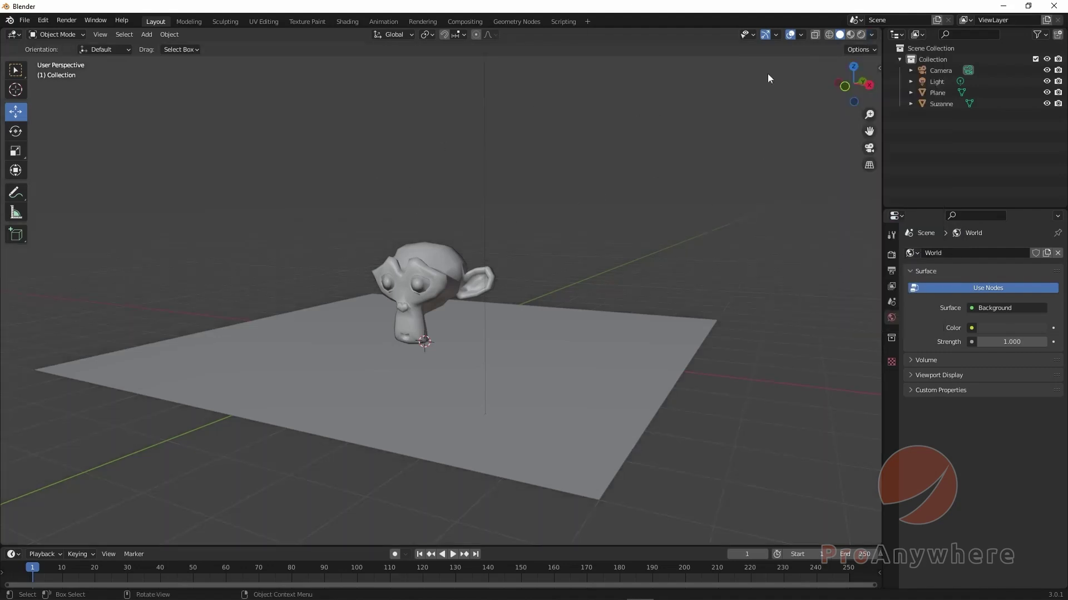
click(871, 35)
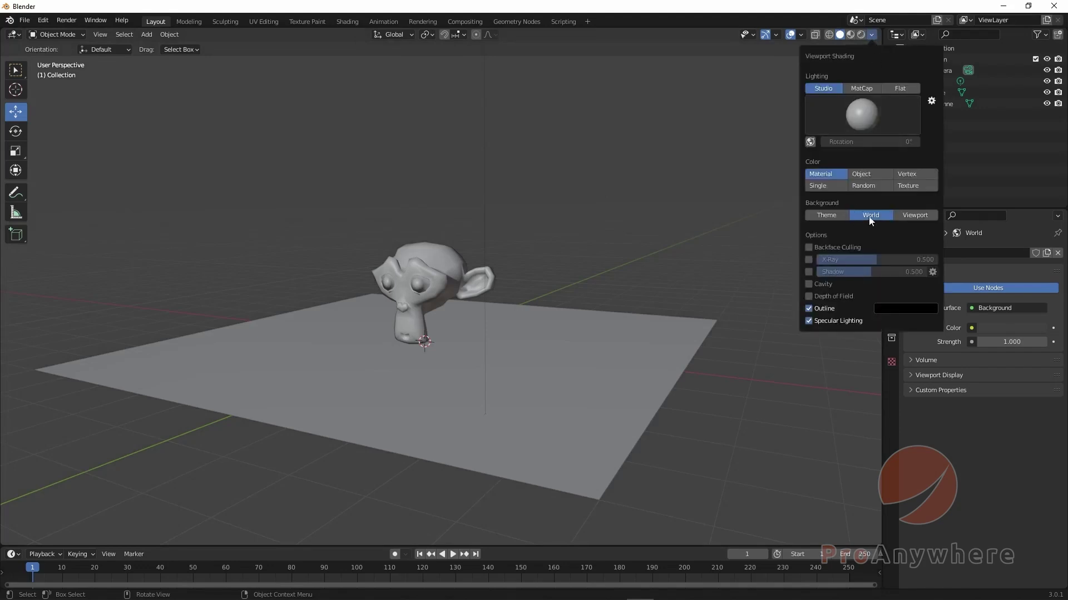
click(913, 216)
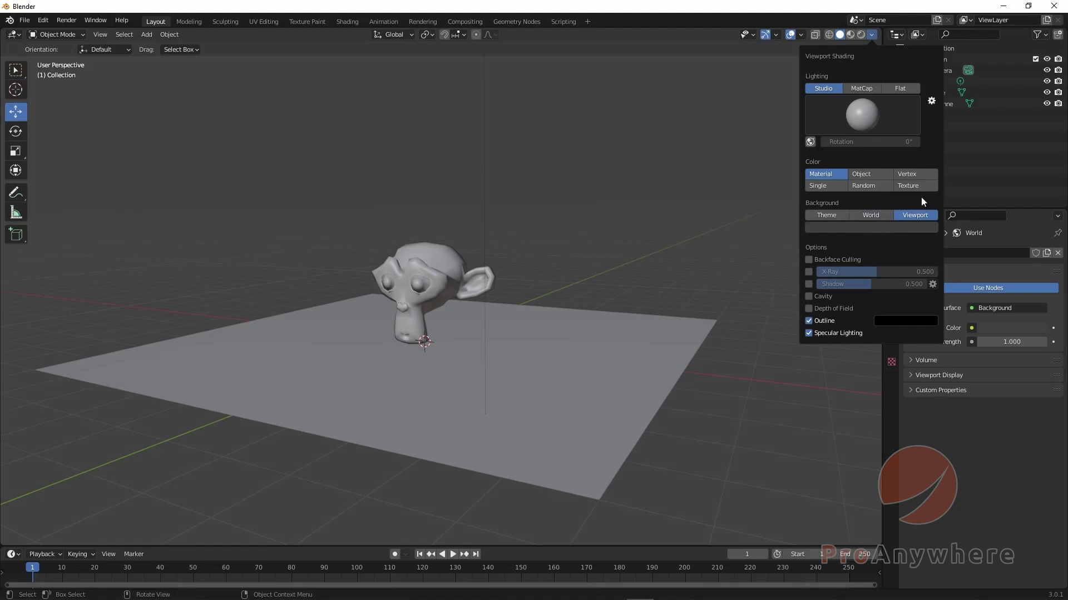
click(872, 35)
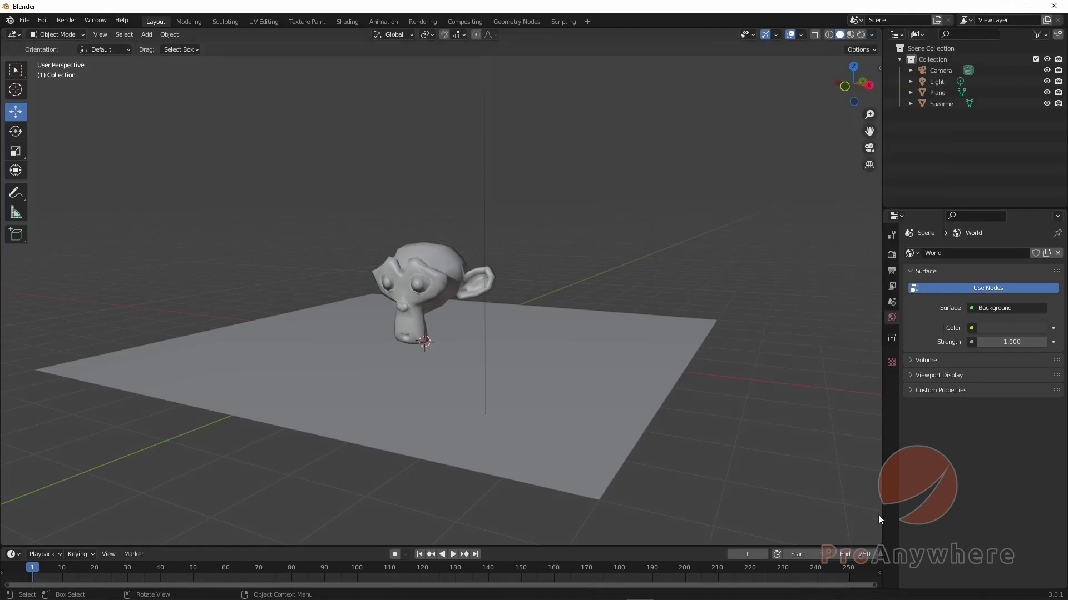
- Split the 3D viewport into two side-by-side views and give one a dark purple viewport background colour, comparing both views
drag(877, 542, 407, 532)
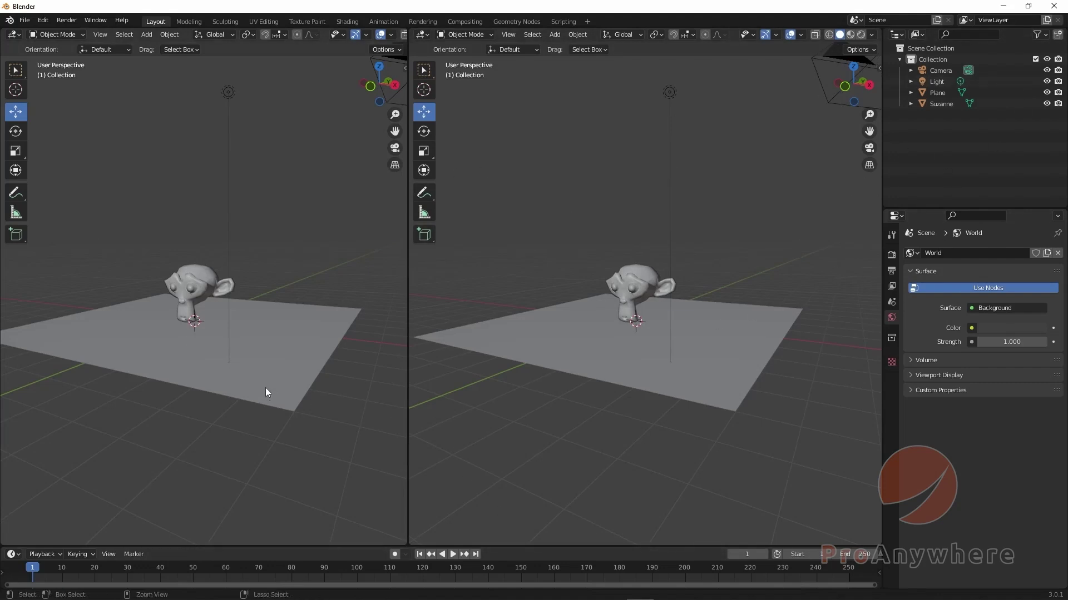
key(ctrl+alt+space)
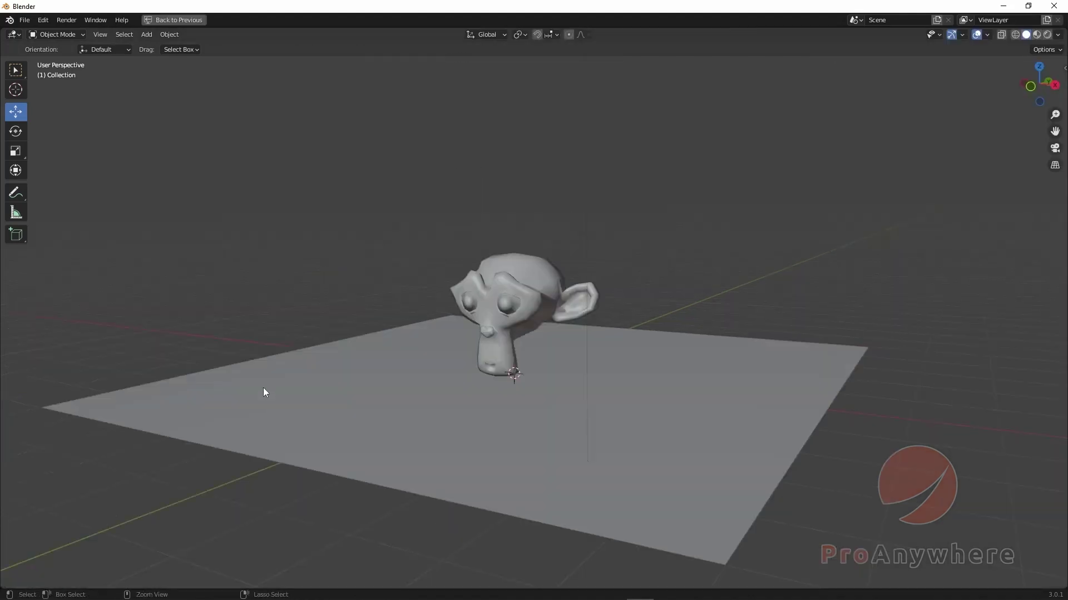
click(1057, 36)
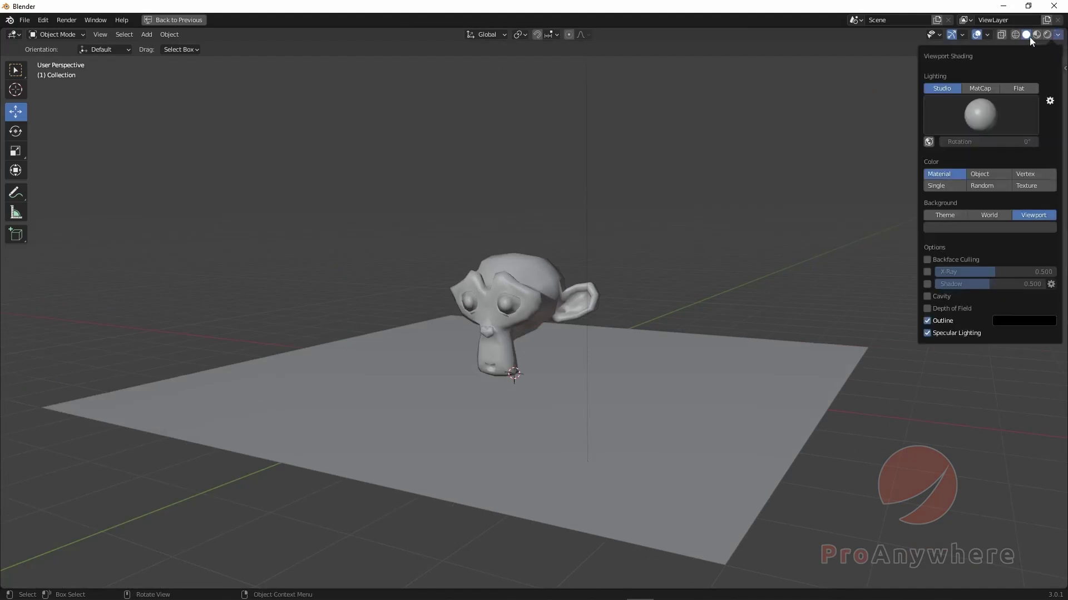
click(1012, 228)
drag(989, 143, 1012, 133)
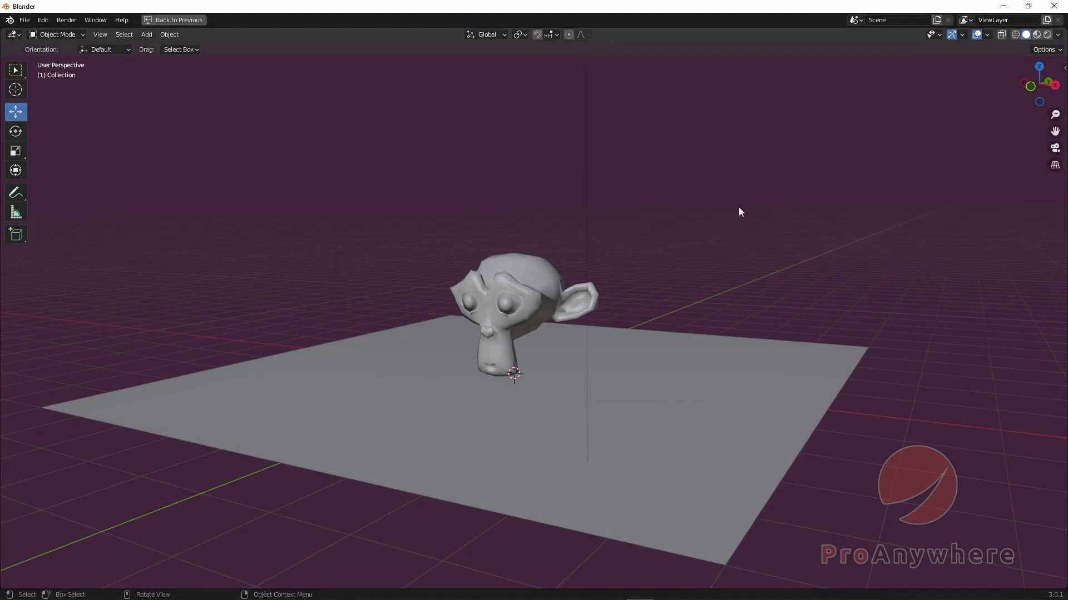
key(ctrl+space)
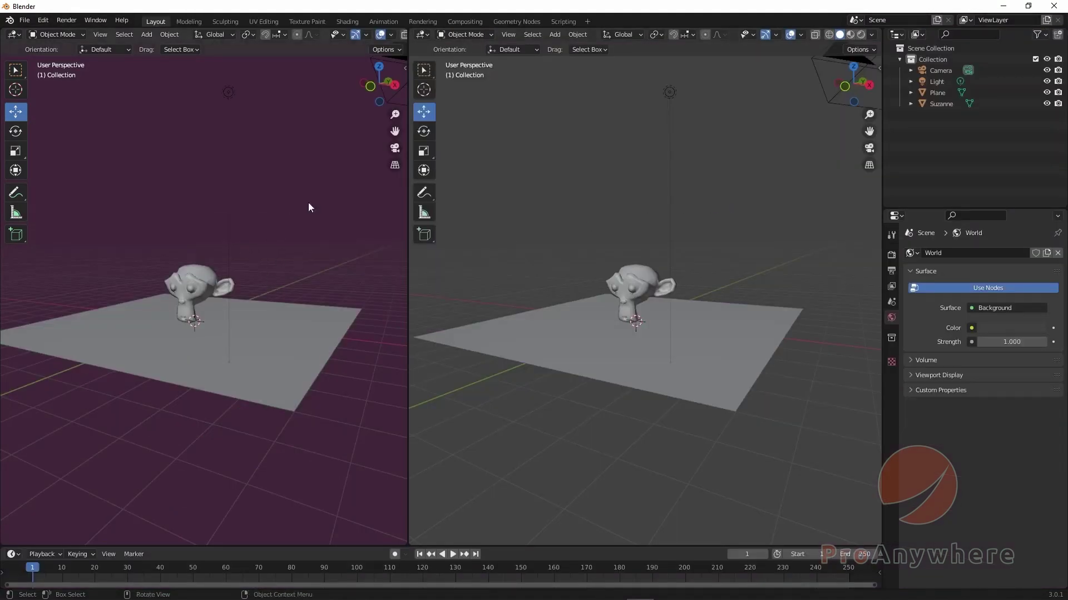
middle_drag(634, 283, 659, 326)
middle_drag(229, 322, 170, 271)
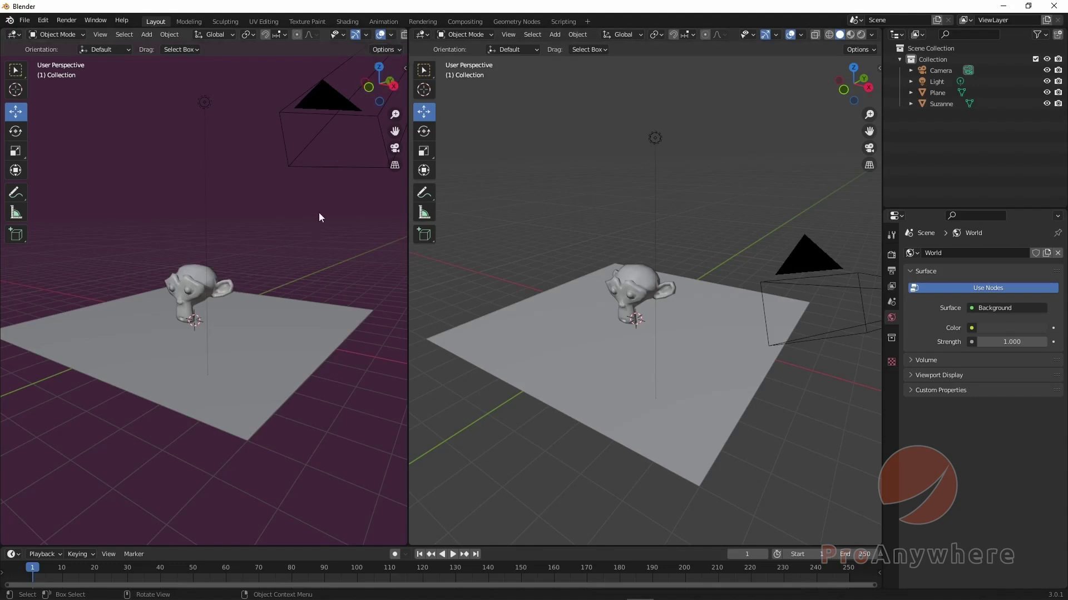
- Maximize the view with the purple background, set its background option to Theme, and restore the split layout
key(ctrl+space)
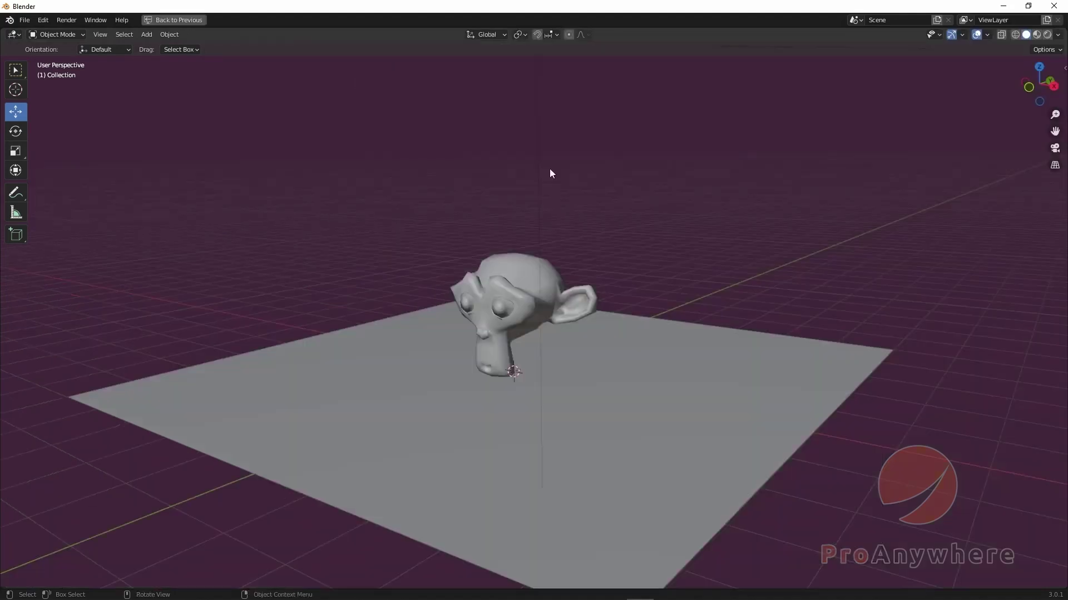
click(1057, 35)
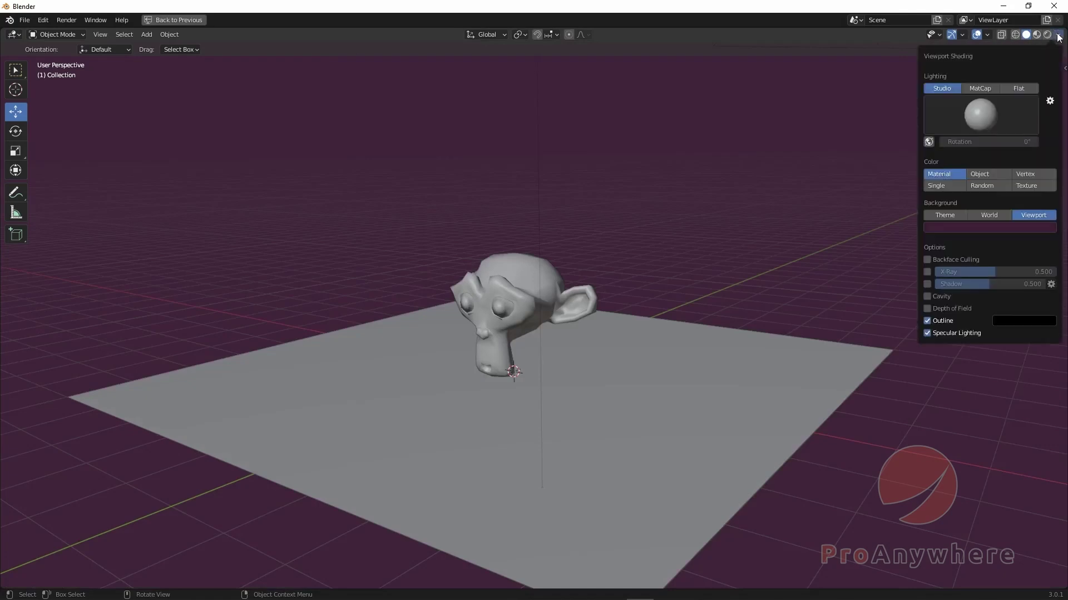
click(937, 215)
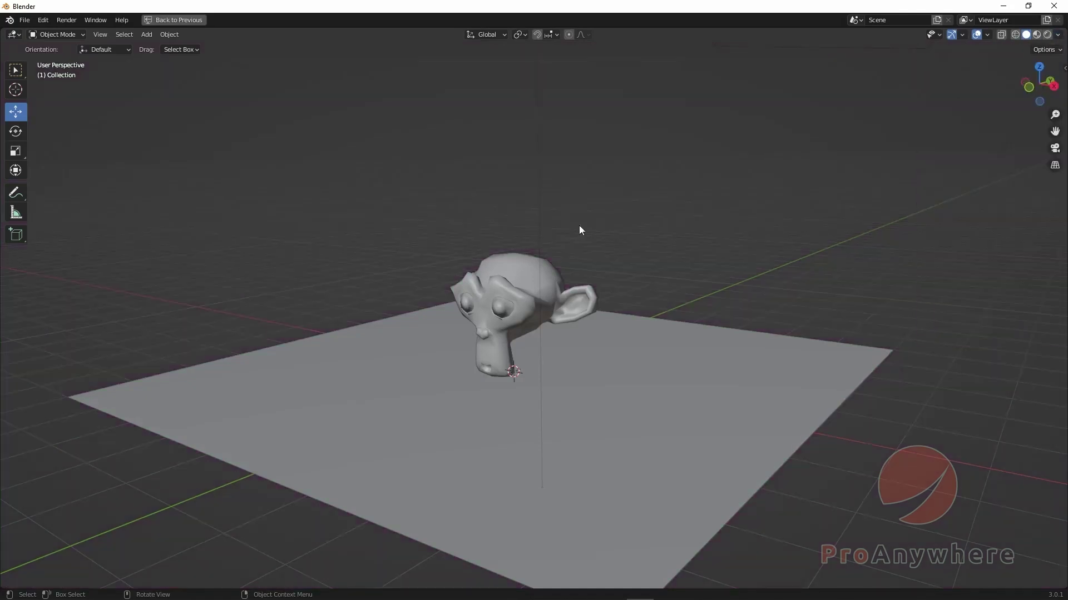
key(ctrl+space)
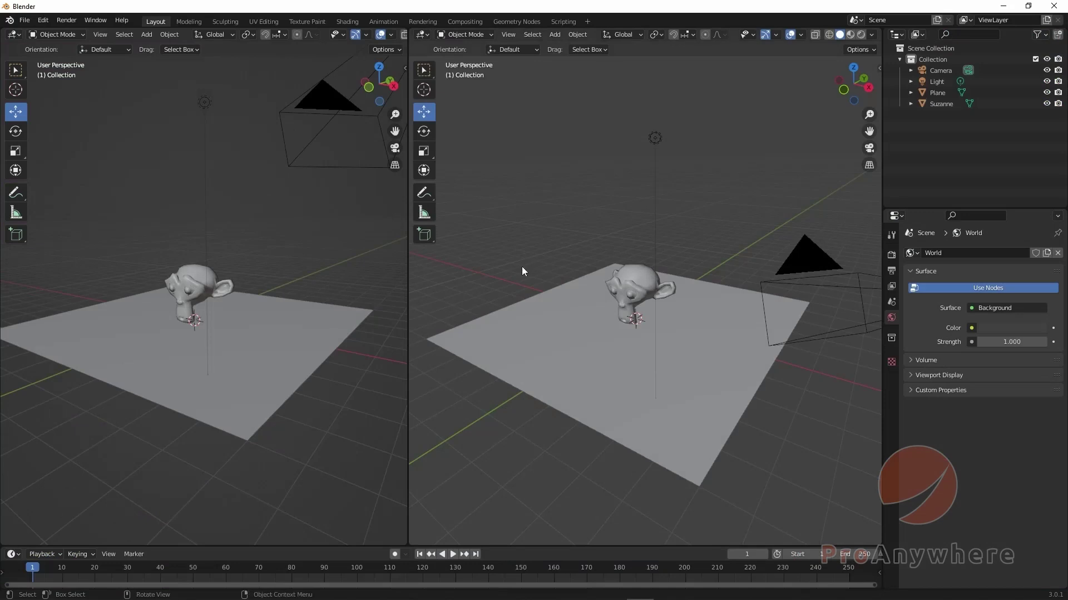
- Join the two 3D viewports into a single area, keeping the view with the Theme background
right_click(408, 271)
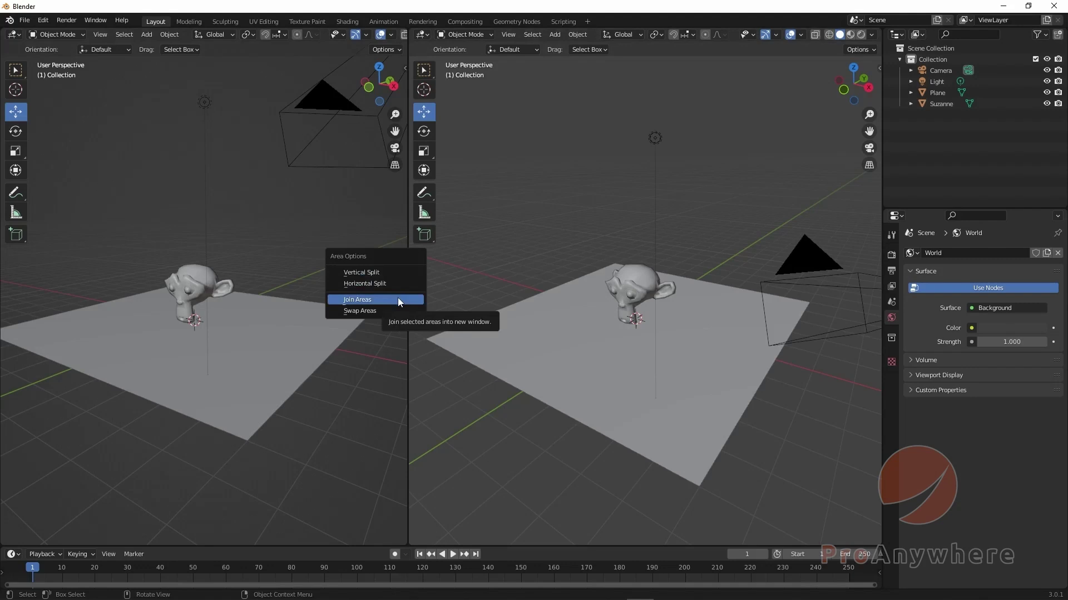
click(398, 298)
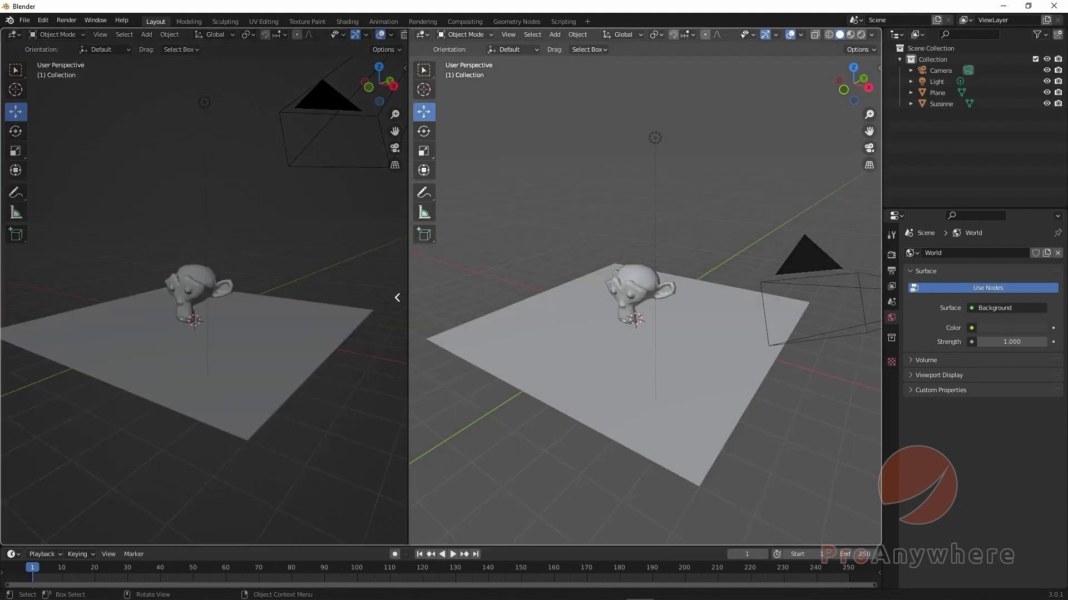
click(622, 319)
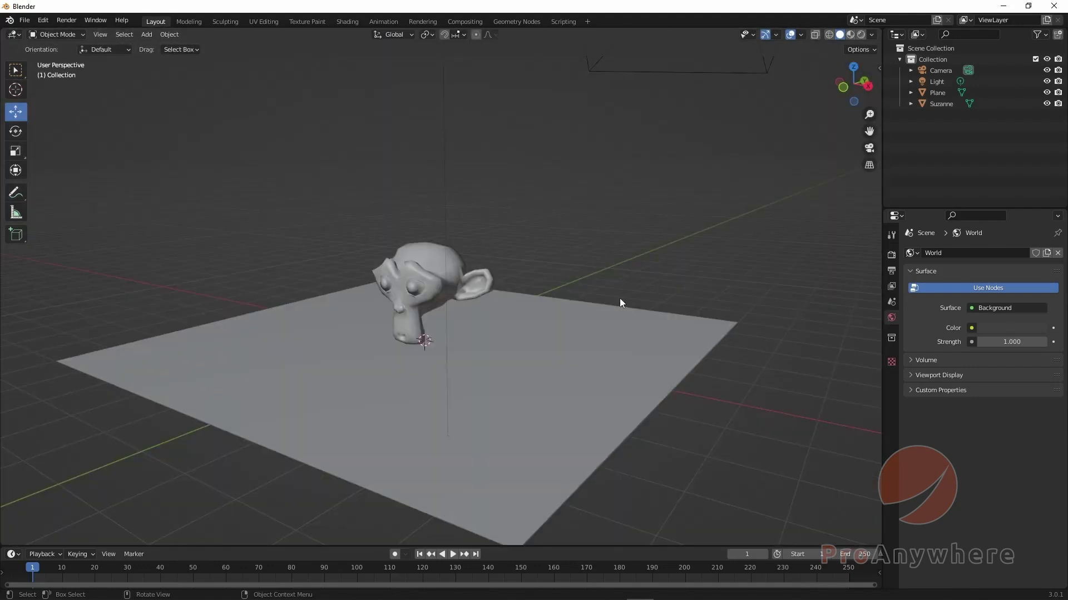
middle_drag(619, 298, 471, 338)
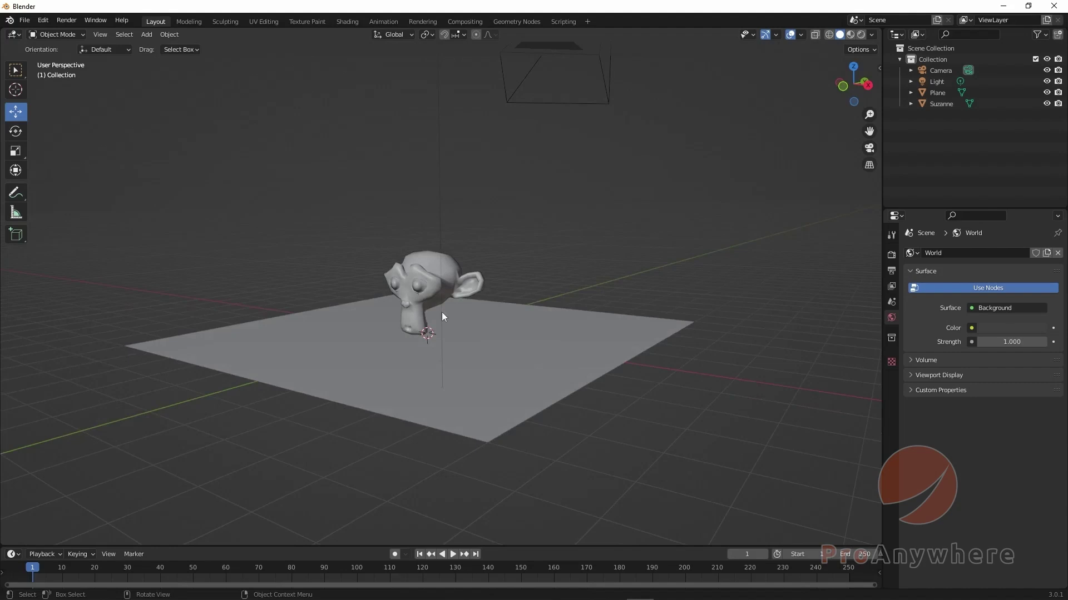
middle_drag(441, 312, 636, 283)
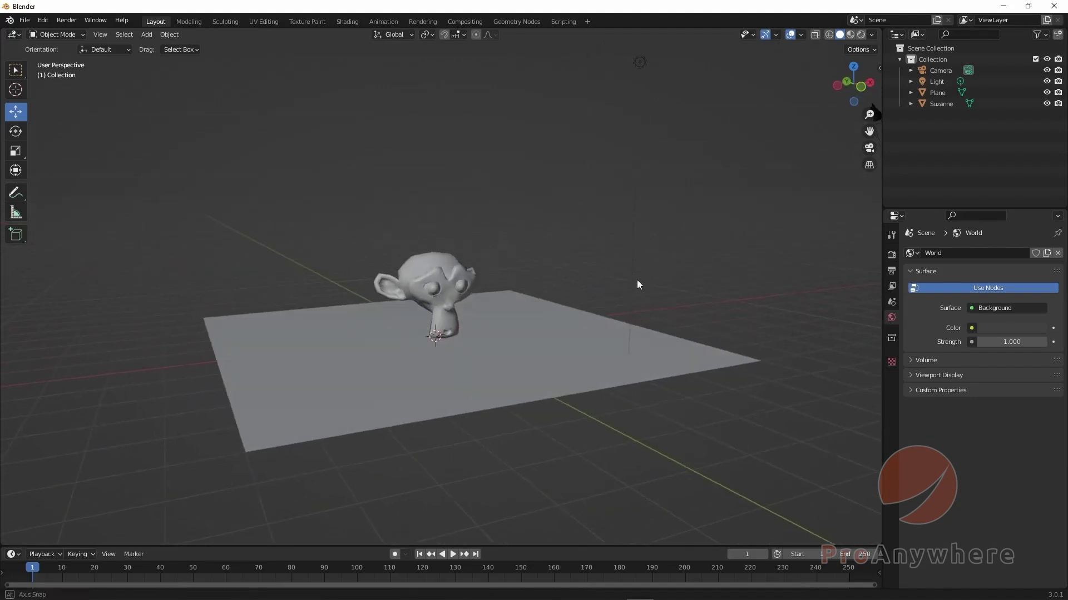
- Enable Shadow in the Solid viewport shading options and raise its strength to 0.635
middle_drag(453, 298, 634, 117)
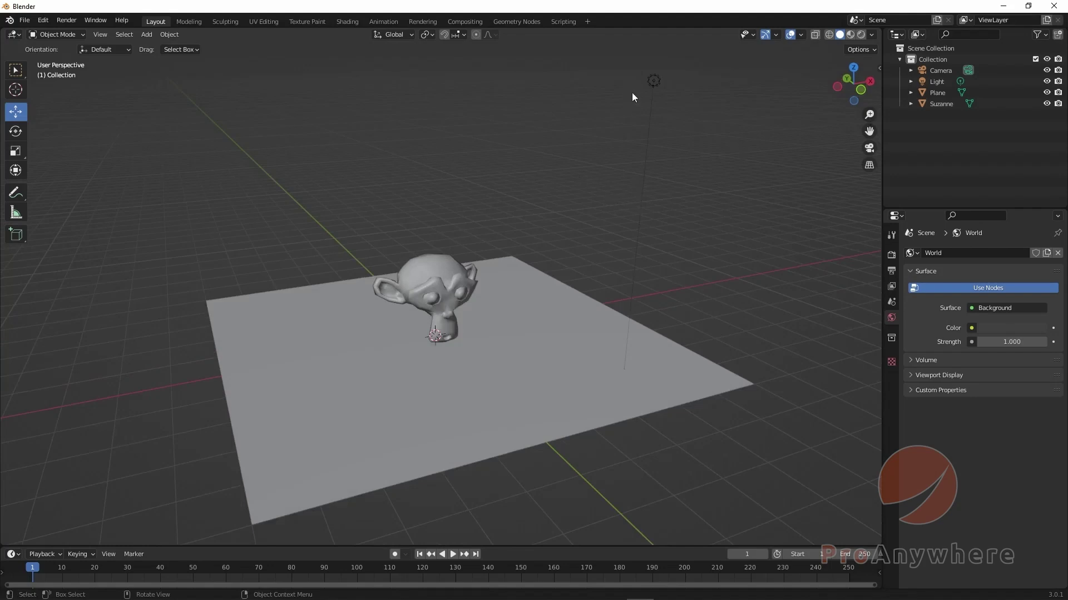
click(870, 35)
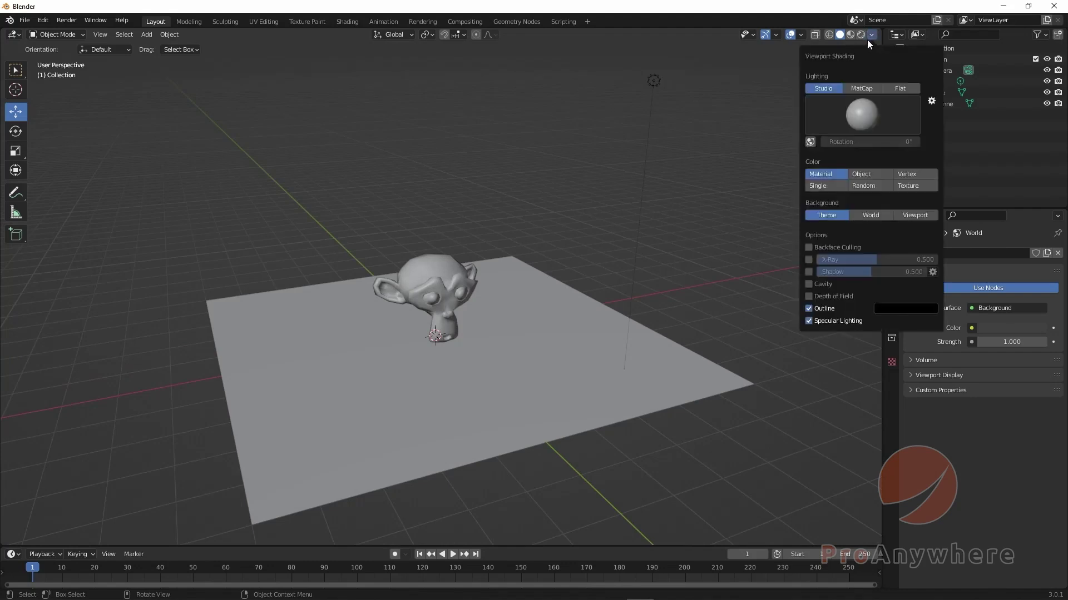
click(872, 34)
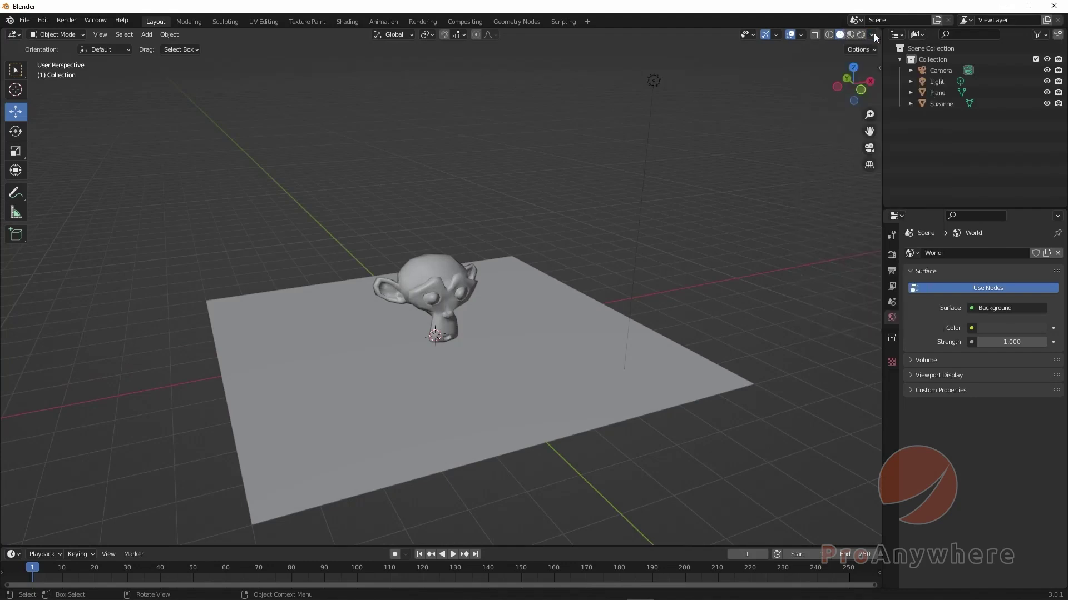
click(873, 35)
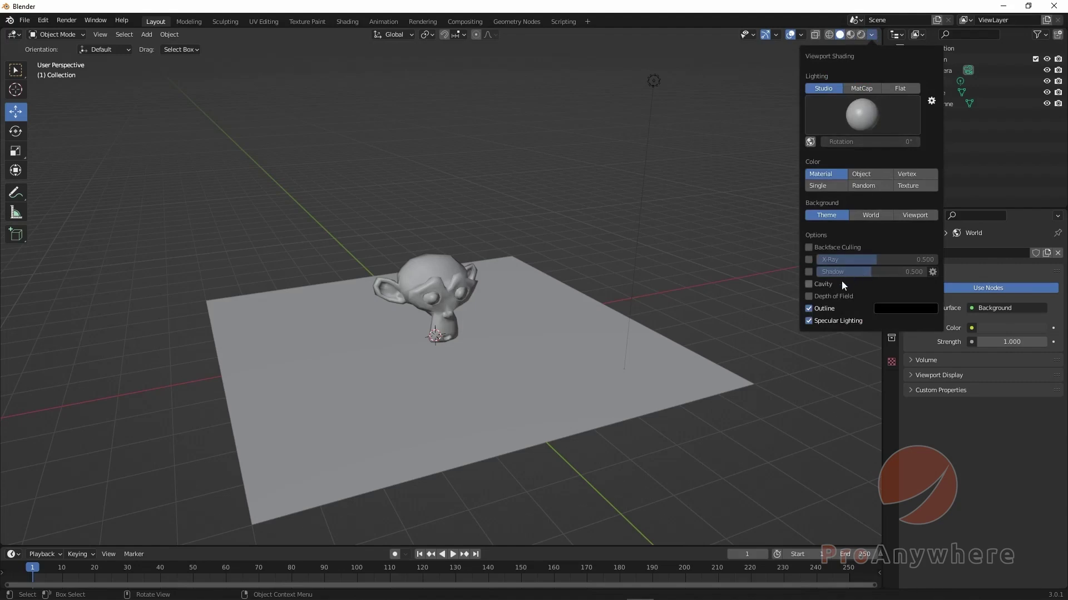
click(808, 272)
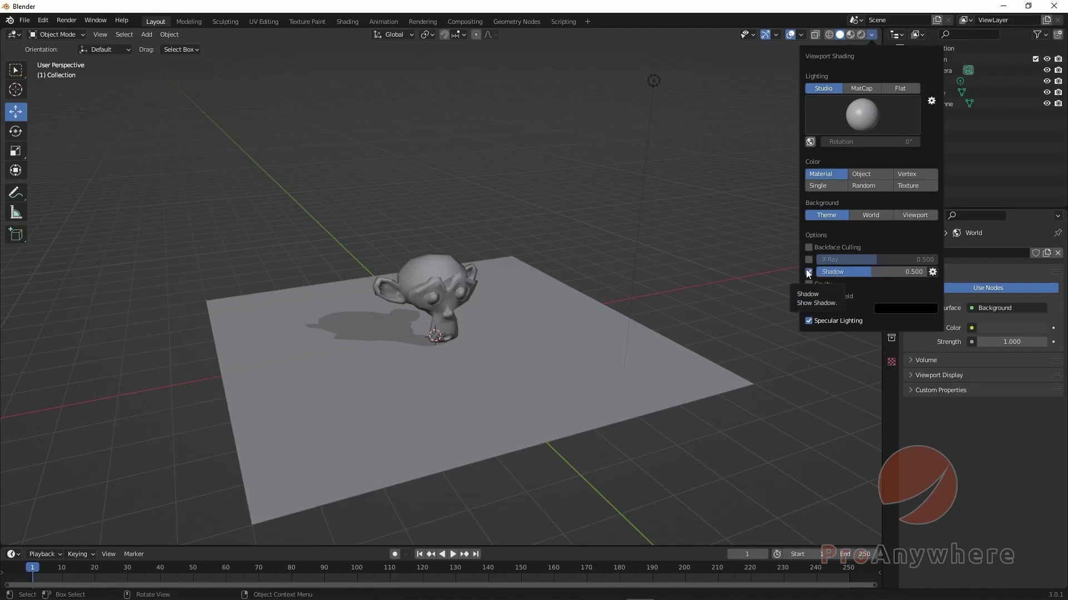
mouse_move(851, 272)
mouse_down()
mouse_move(884, 272)
mouse_move(798, 272)
mouse_move(868, 272)
mouse_up()
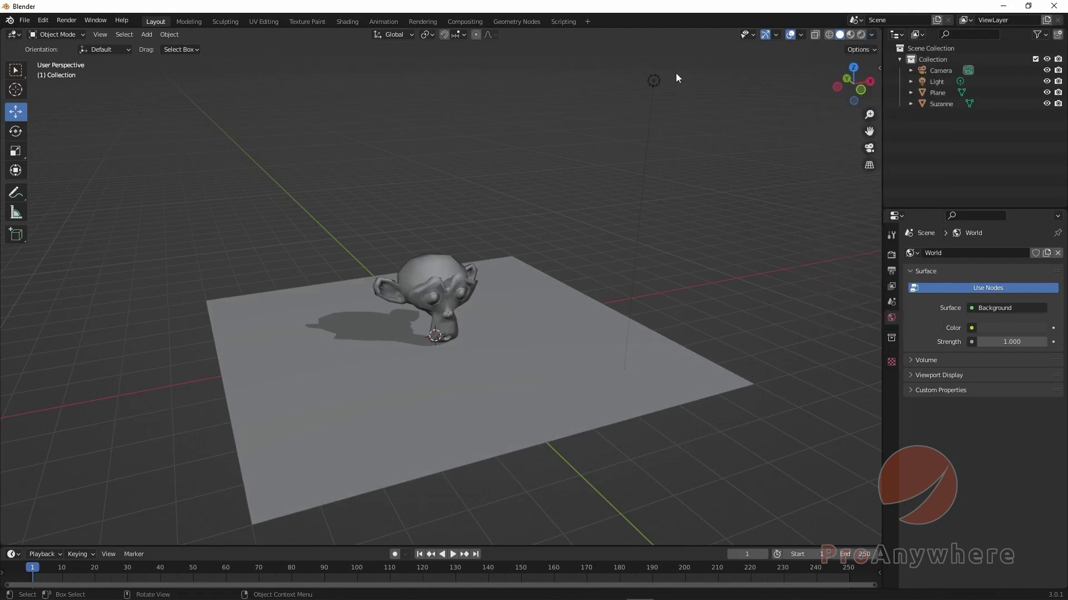
- Move the light about 5.4 m in negative X past the monkey head, then back about 3.4 m in positive X
click(654, 80)
scroll(664, 122, down, 3)
middle_drag(664, 159, 615, 246)
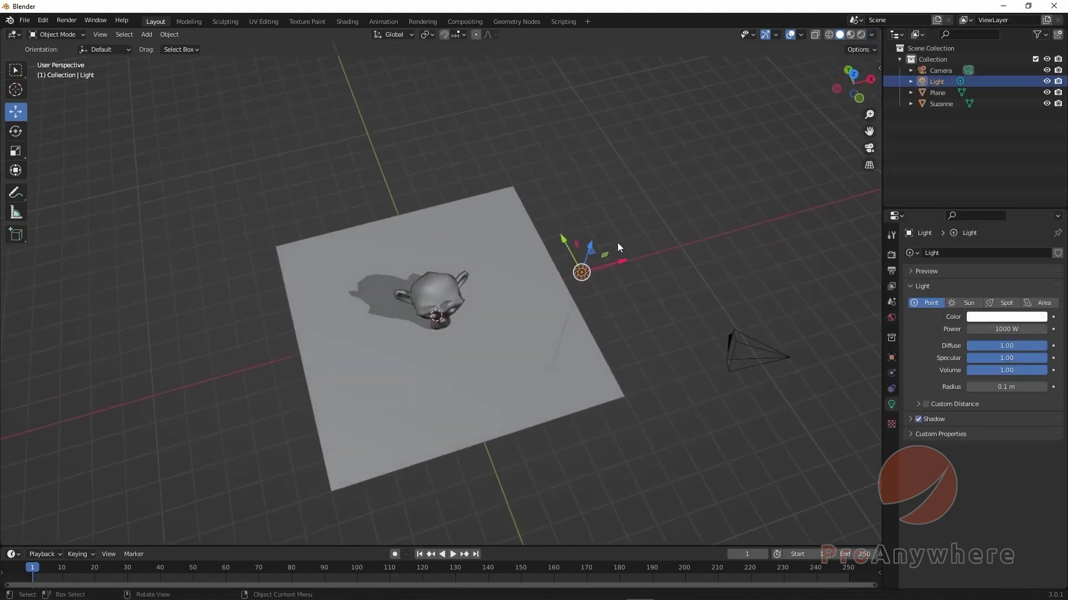
key(g)
click(411, 337)
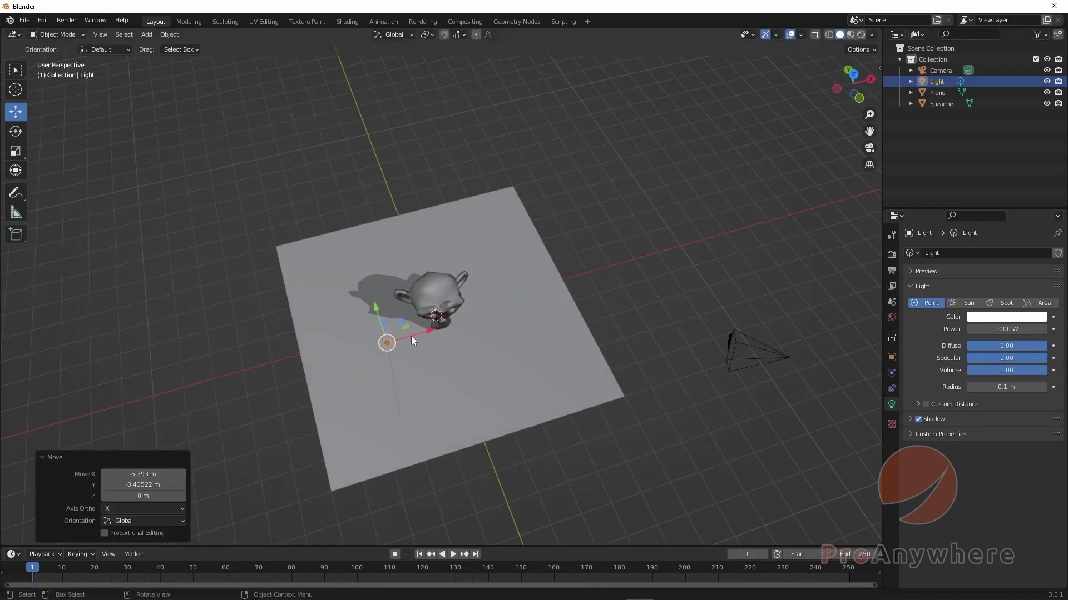
middle_drag(415, 325, 435, 346)
key(g)
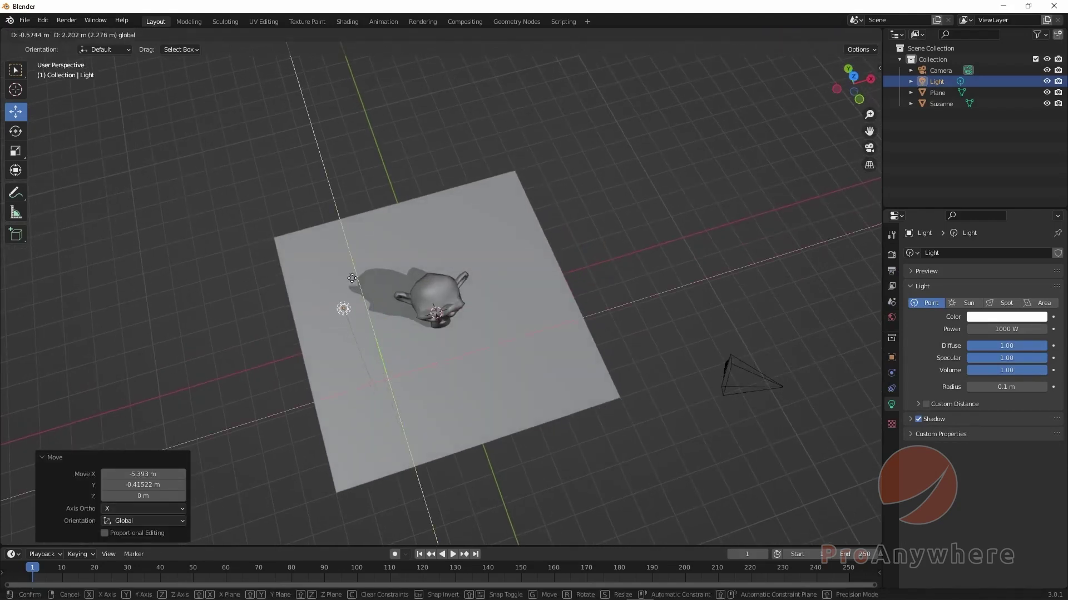
click(569, 319)
middle_drag(569, 319, 576, 261)
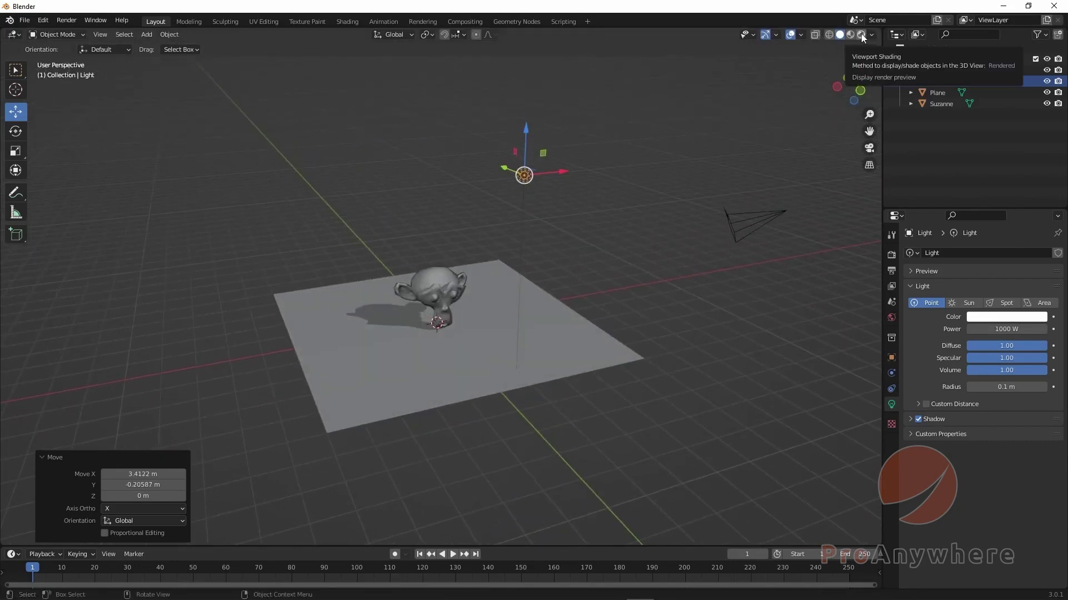
- Switch to Rendered shading and move the light about 1.4 m in X and 0.4 m in Y
click(862, 35)
mouse_move(616, 285)
middle_down()
mouse_move(612, 327)
mouse_move(532, 315)
middle_up()
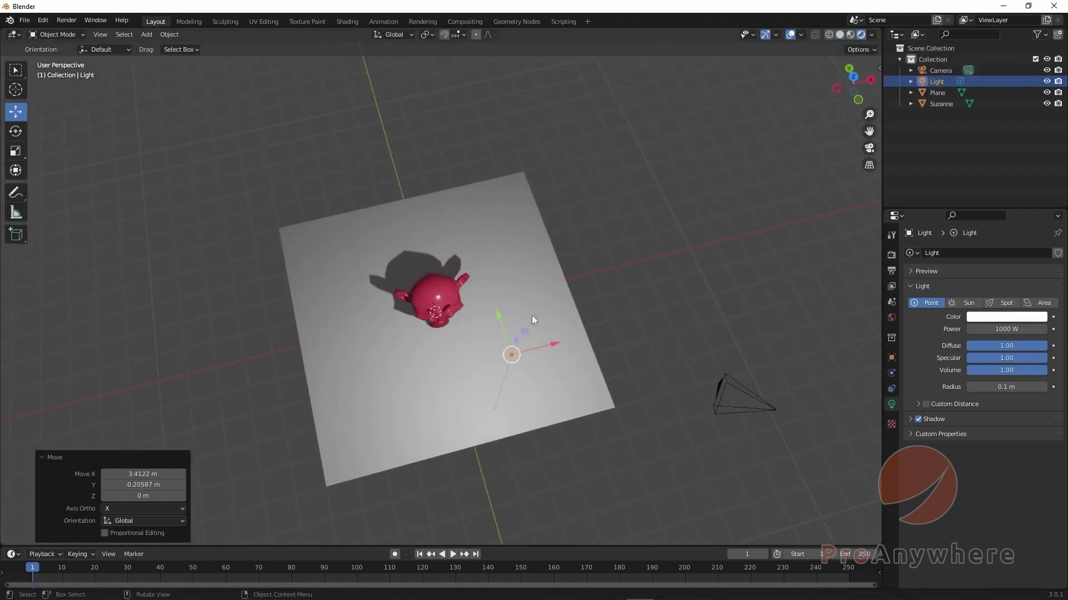
key(g)
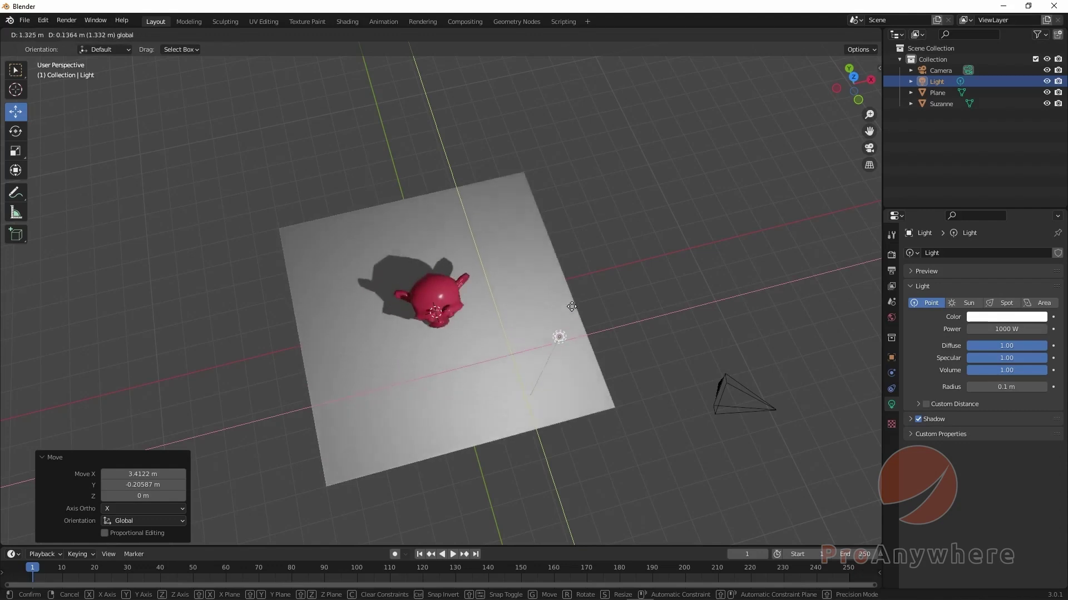
click(563, 355)
middle_drag(562, 349, 555, 259)
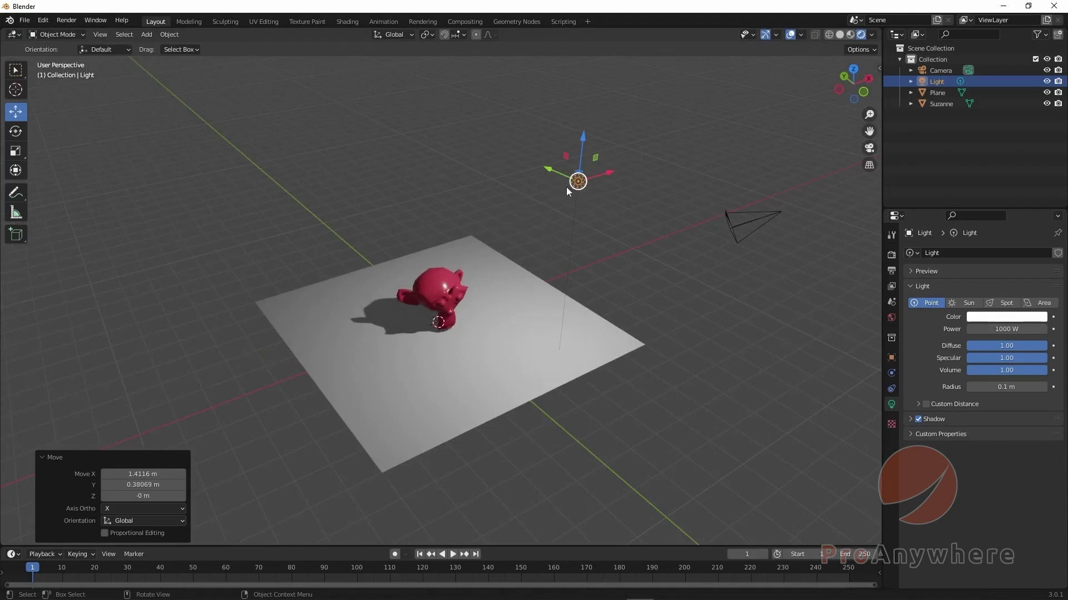
- Return to Solid shading and move the light about -0.41 m in X and 0.44 m in Y
click(839, 34)
middle_drag(452, 291, 447, 288)
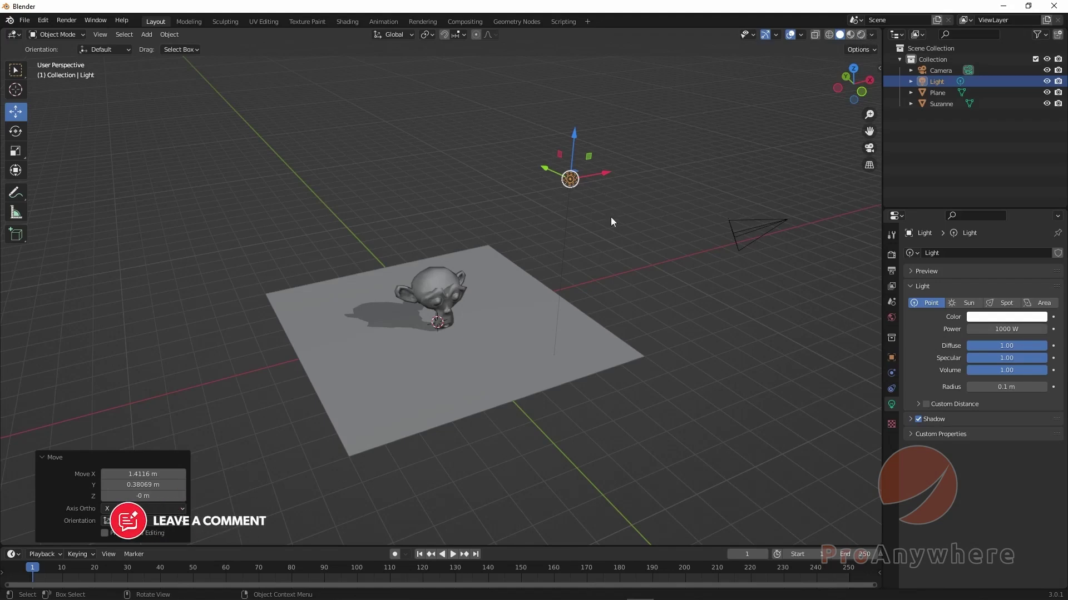
middle_drag(610, 216, 569, 285)
key(g)
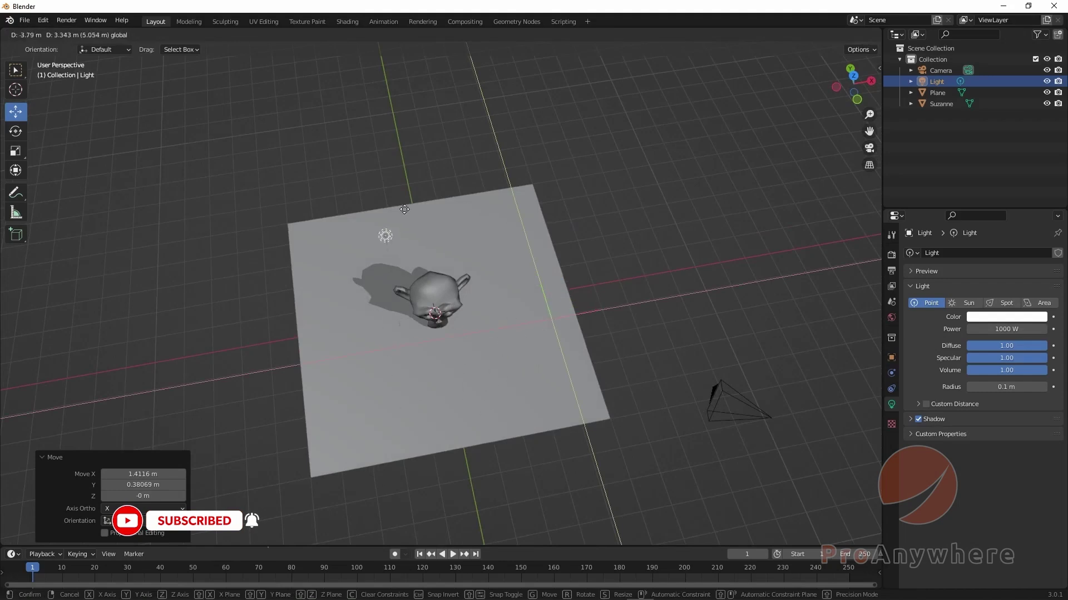
click(549, 280)
middle_drag(581, 338, 619, 297)
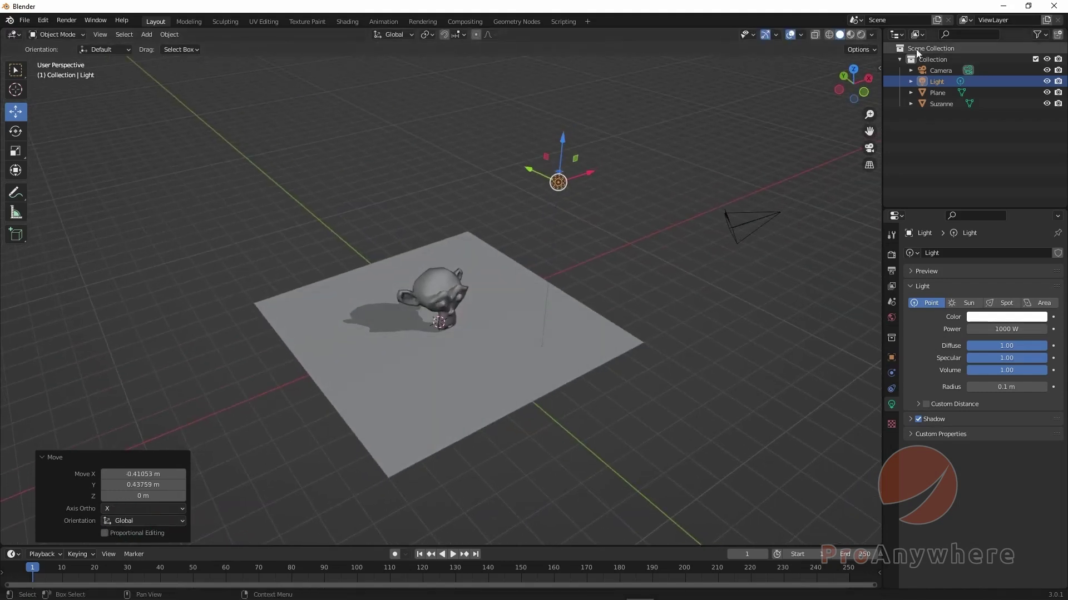
- Toggle the Solid shading shadow off and on again, and set its strength to 0.695
click(873, 34)
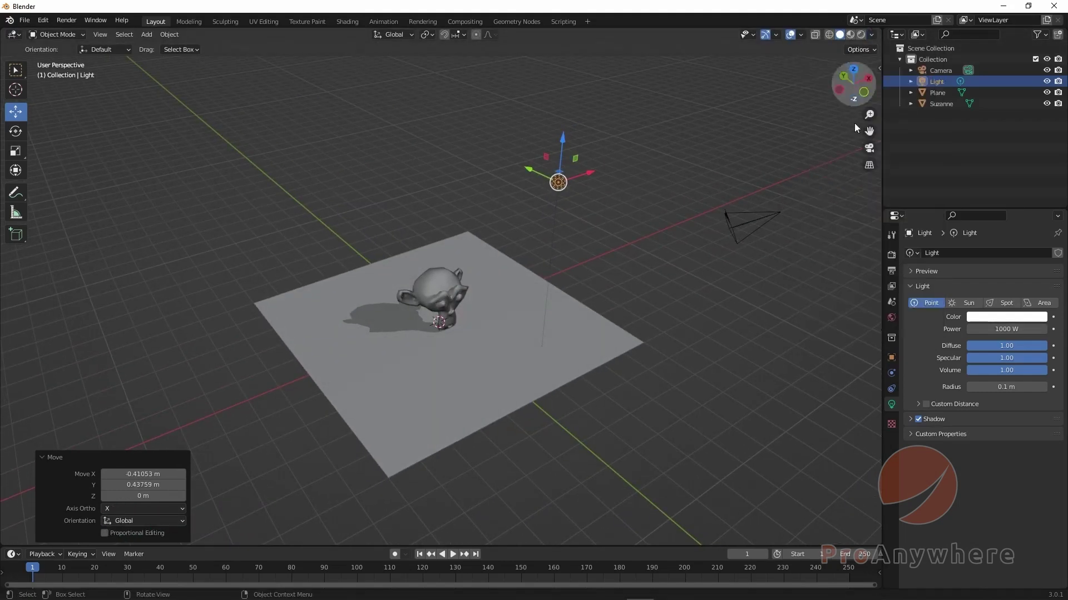
click(873, 35)
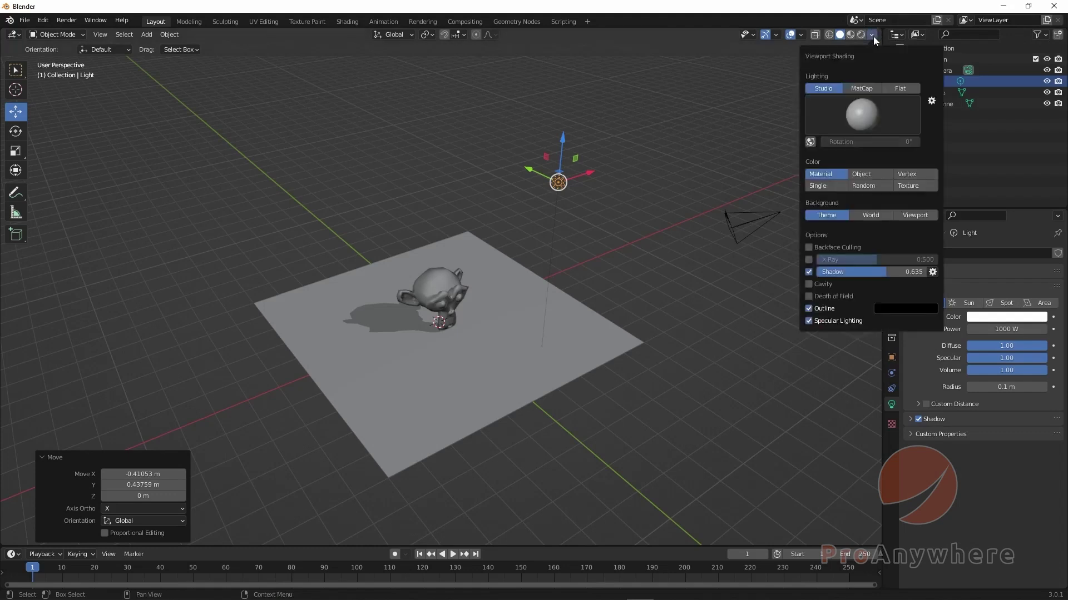
click(806, 272)
click(807, 272)
mouse_move(882, 273)
mouse_down()
mouse_move(868, 273)
mouse_move(900, 275)
mouse_up()
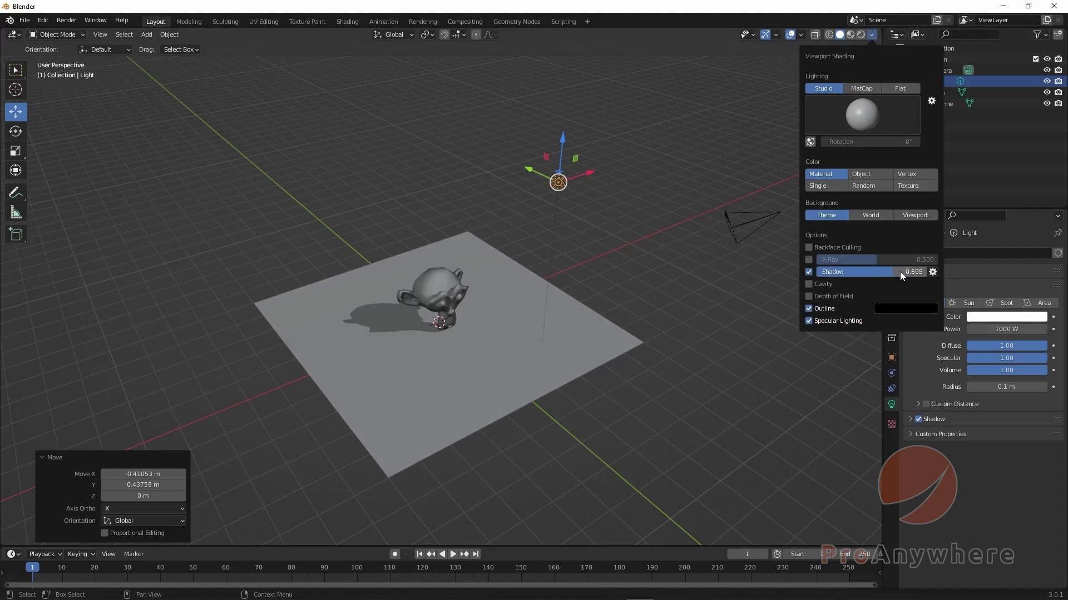
- Redirect the shadow light so the shadow falls behind the head, set Shadow Shift to 11°, and adjust Shadow Focus
click(932, 271)
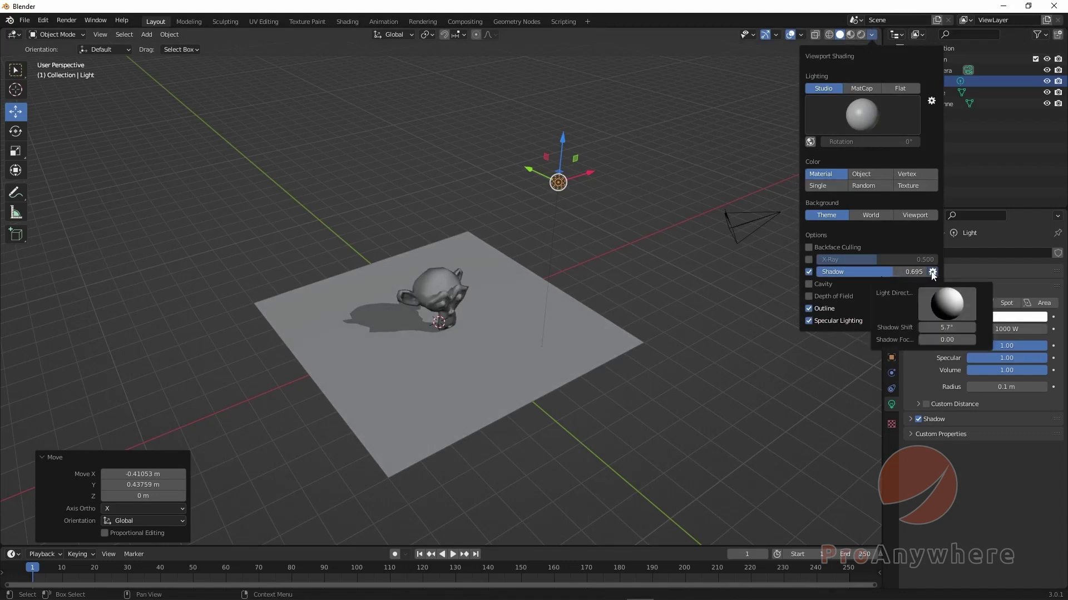
click(932, 273)
click(935, 273)
drag(946, 310, 941, 316)
drag(939, 300, 956, 328)
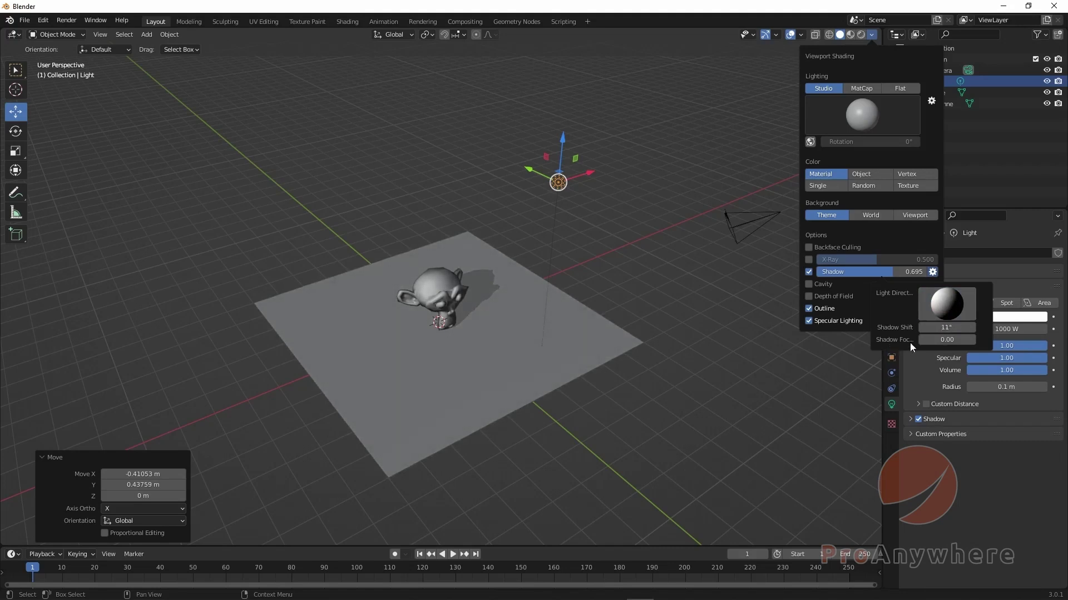
mouse_move(946, 340)
mouse_down()
mouse_move(967, 340)
mouse_move(947, 339)
mouse_move(966, 303)
mouse_move(952, 292)
mouse_move(973, 291)
mouse_up()
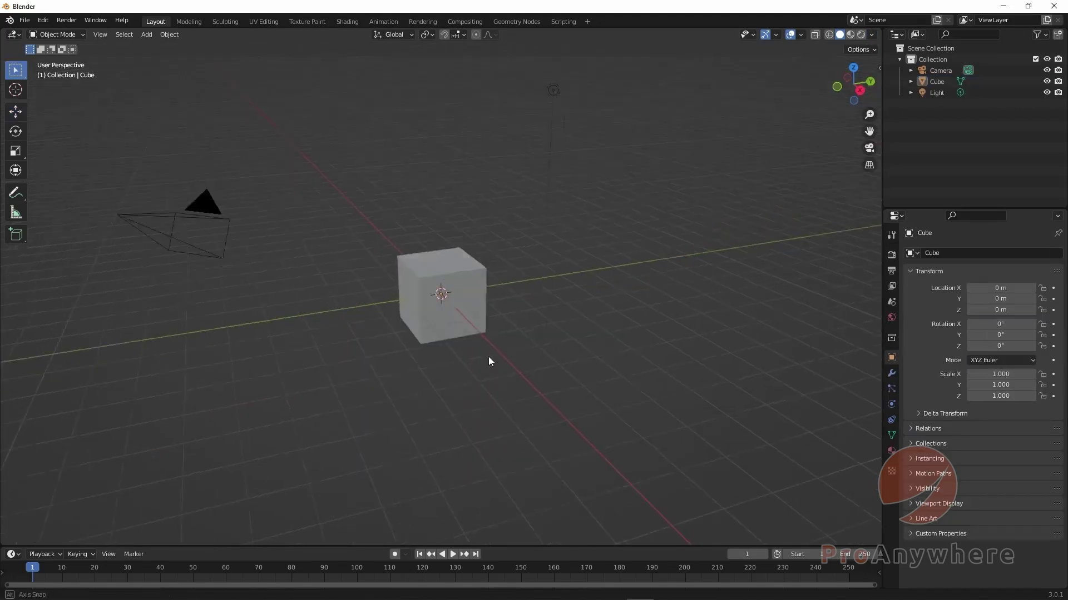
- In the new default cube scene, add a UV sphere and move it along X to about 3.47 m
middle_drag(502, 337, 515, 336)
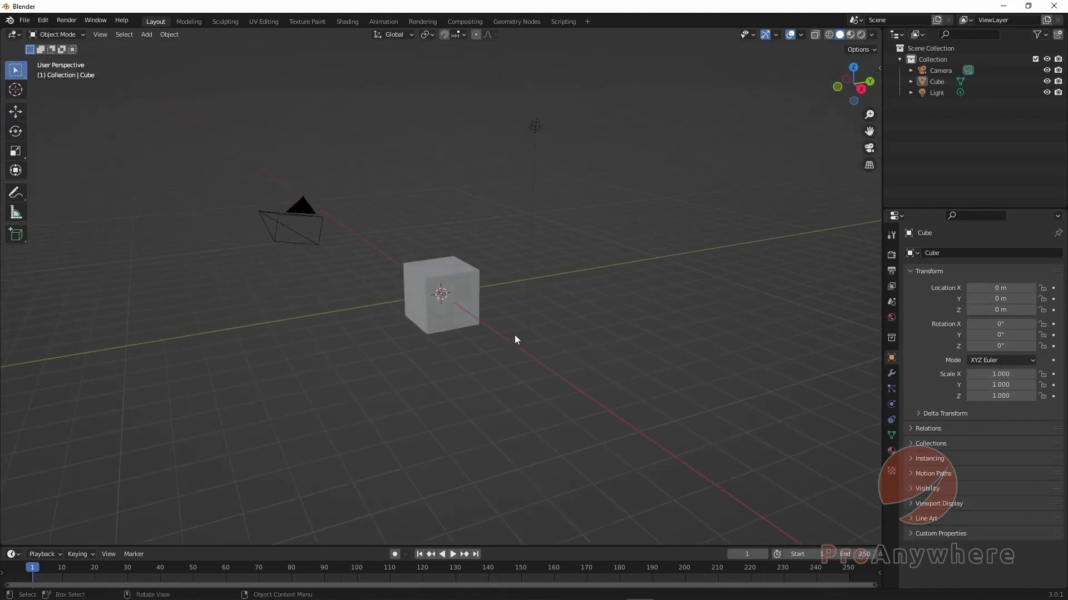
middle_drag(558, 285, 486, 310)
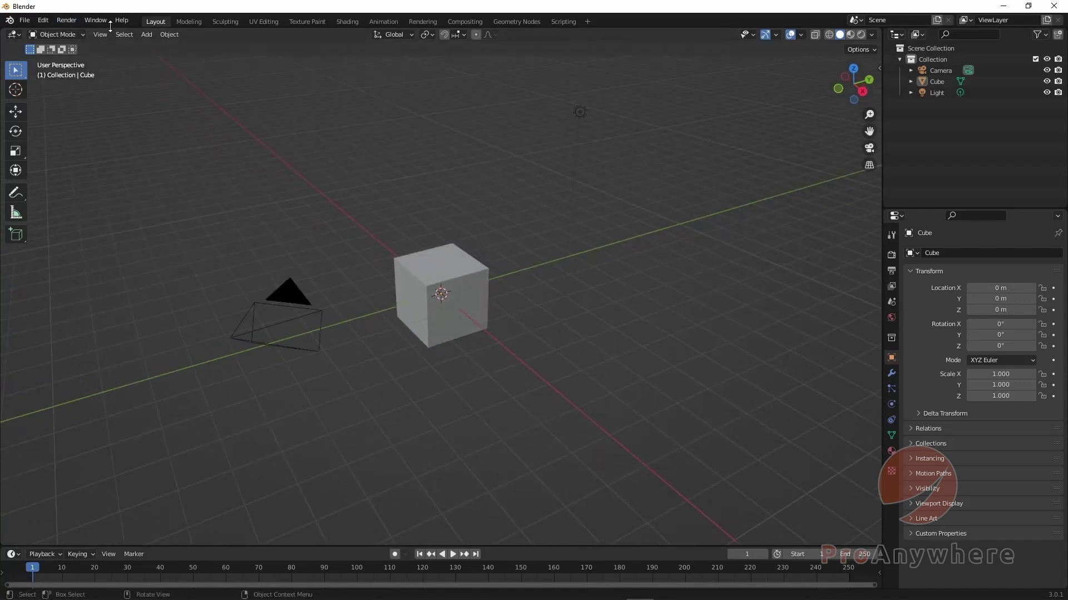
click(148, 35)
mouse_move(158, 48)
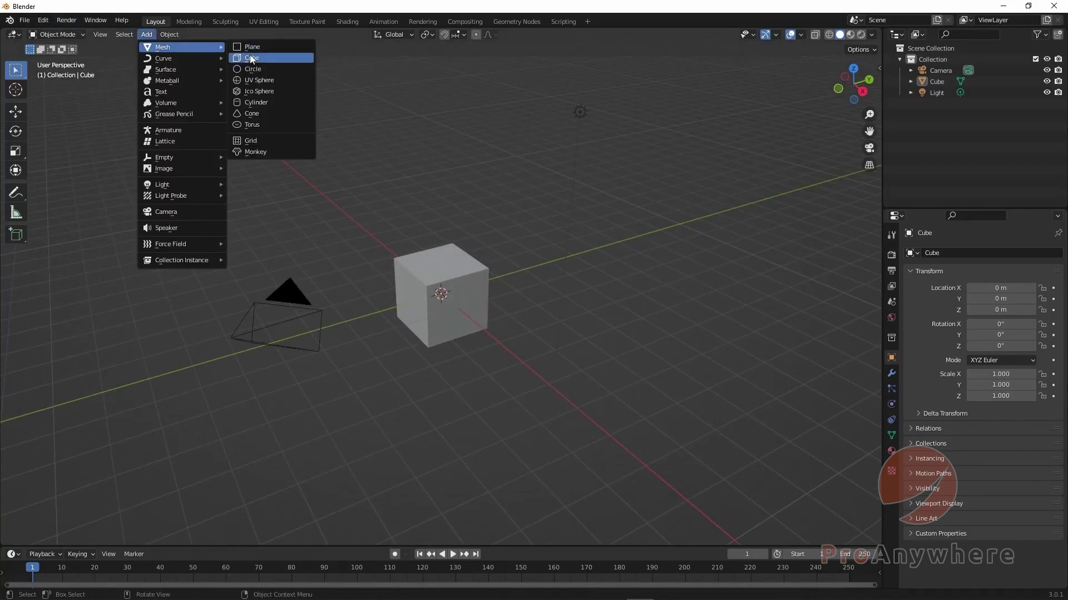
click(270, 79)
middle_drag(423, 269, 58, 121)
click(15, 112)
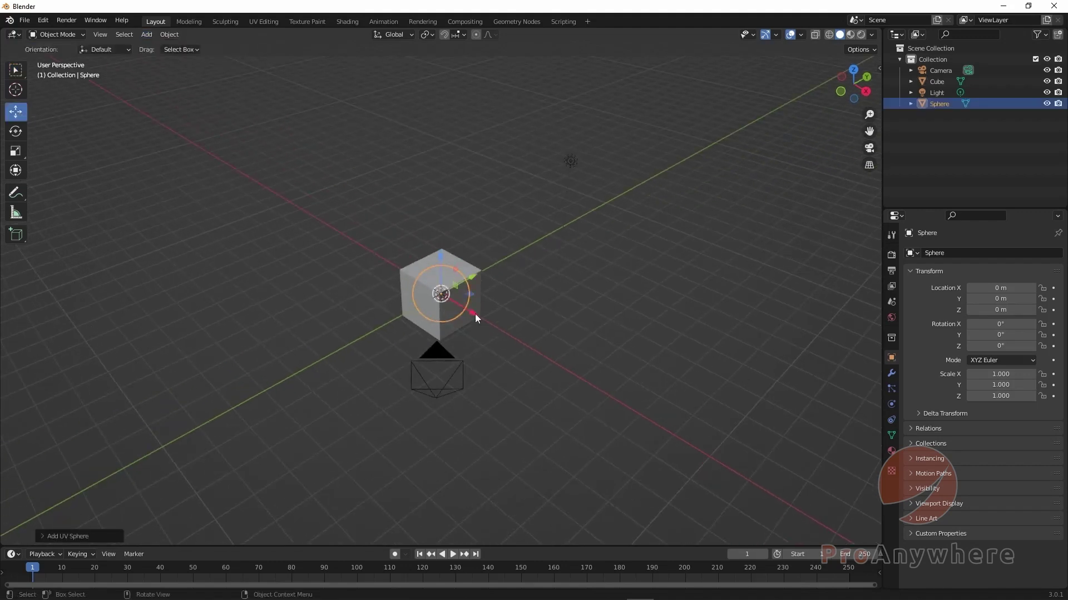
drag(473, 313, 550, 359)
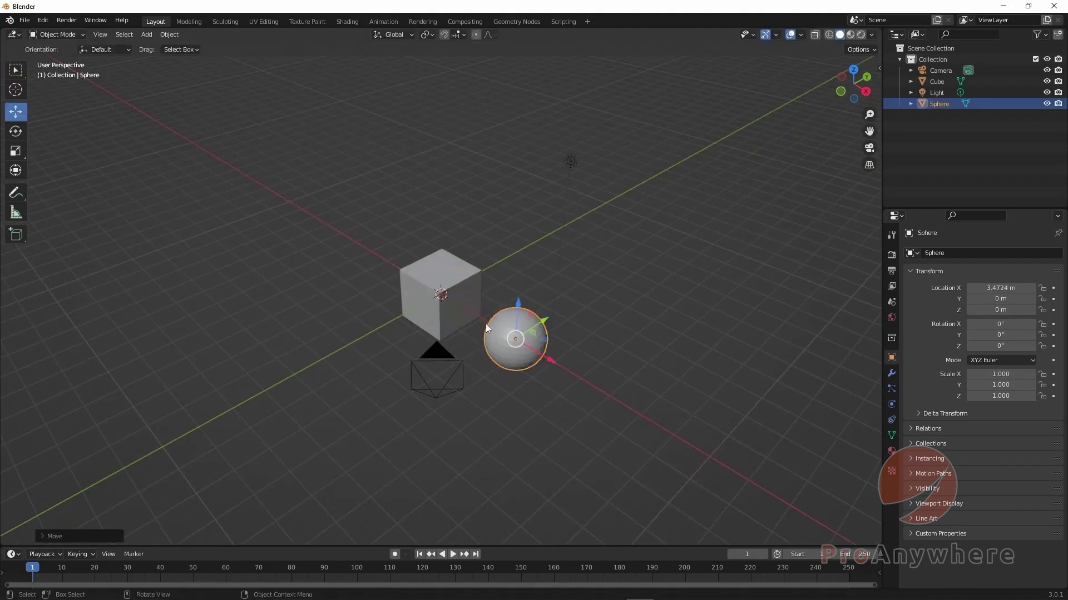
- Add a cone and move it along X past the sphere to about 6.3 m
click(164, 34)
mouse_move(147, 34)
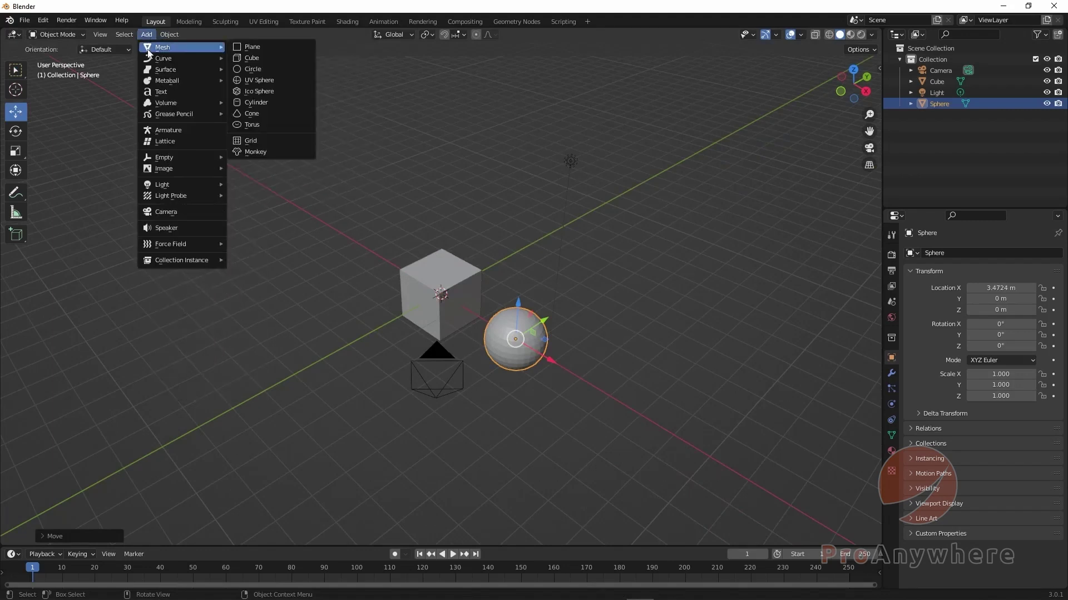
click(264, 114)
drag(472, 317, 648, 371)
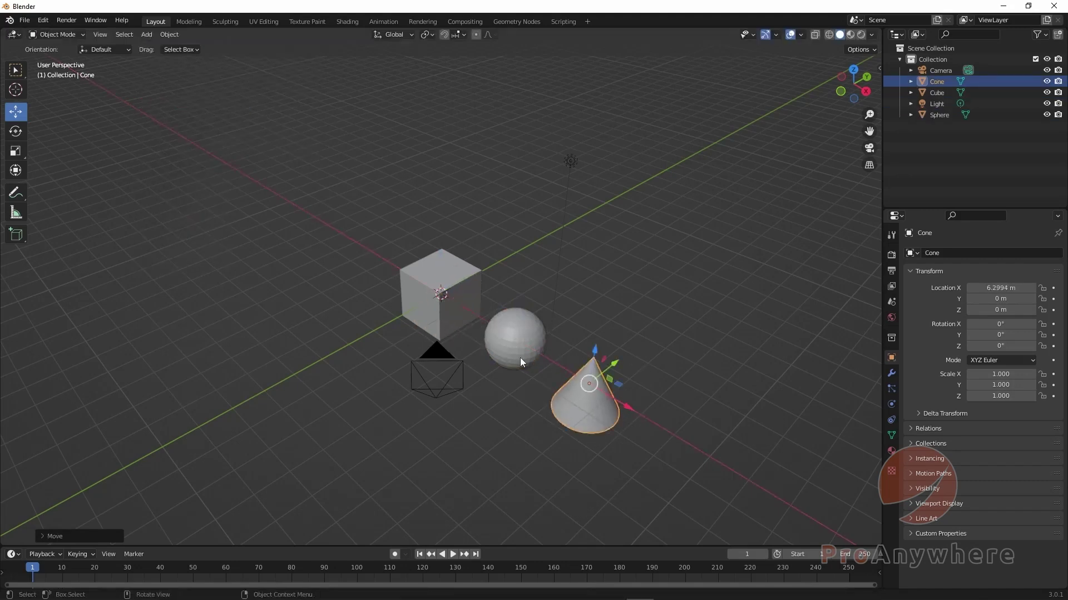
- Add a cylinder and move it along X past the cone to about 9.23 m
click(156, 35)
mouse_move(170, 47)
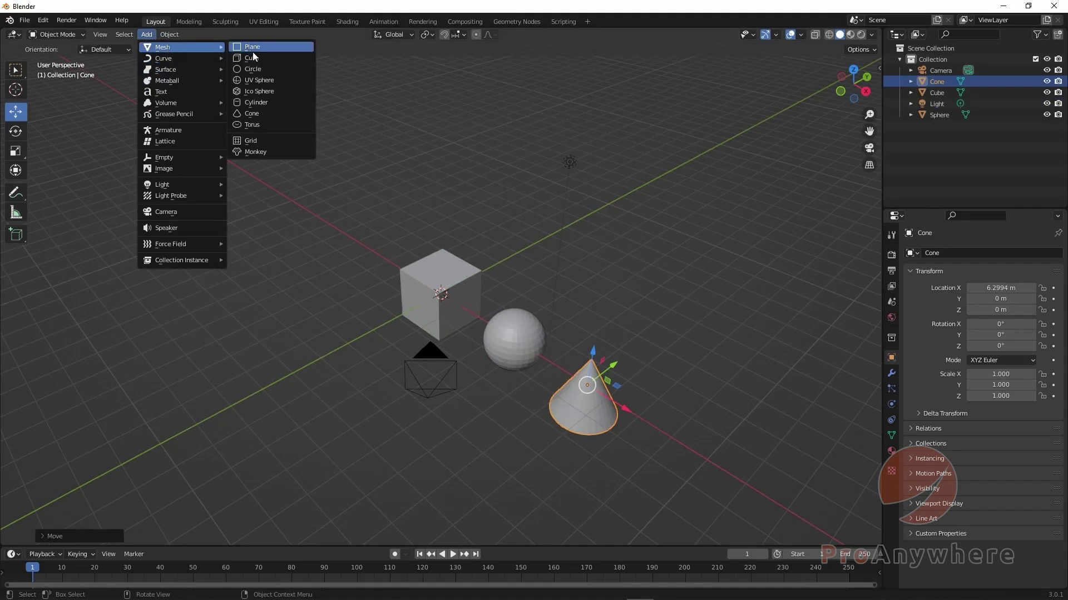
click(257, 105)
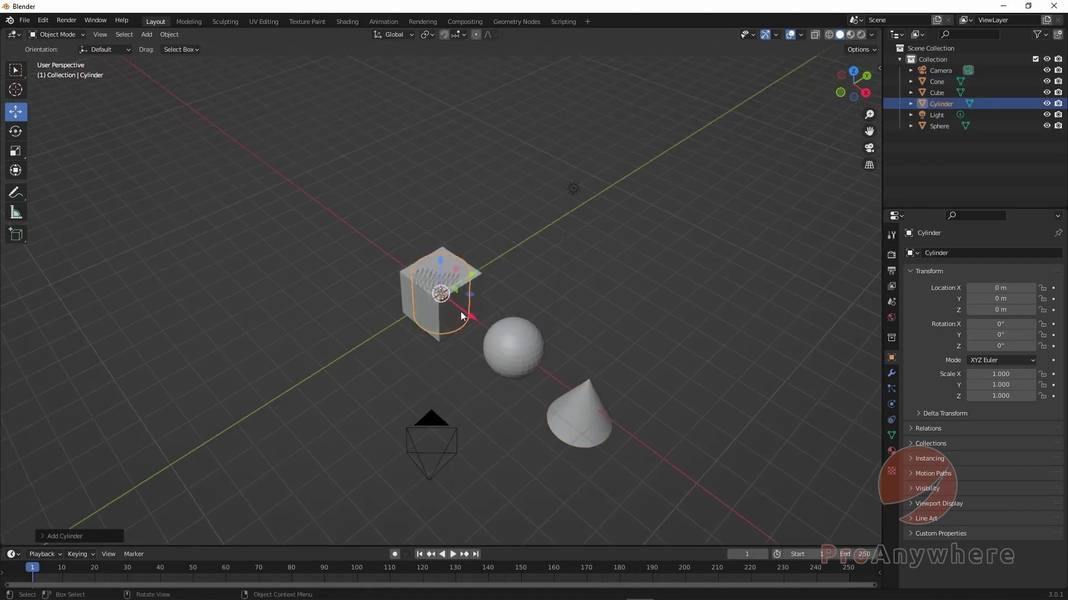
drag(461, 311, 695, 483)
middle_drag(695, 483, 567, 330)
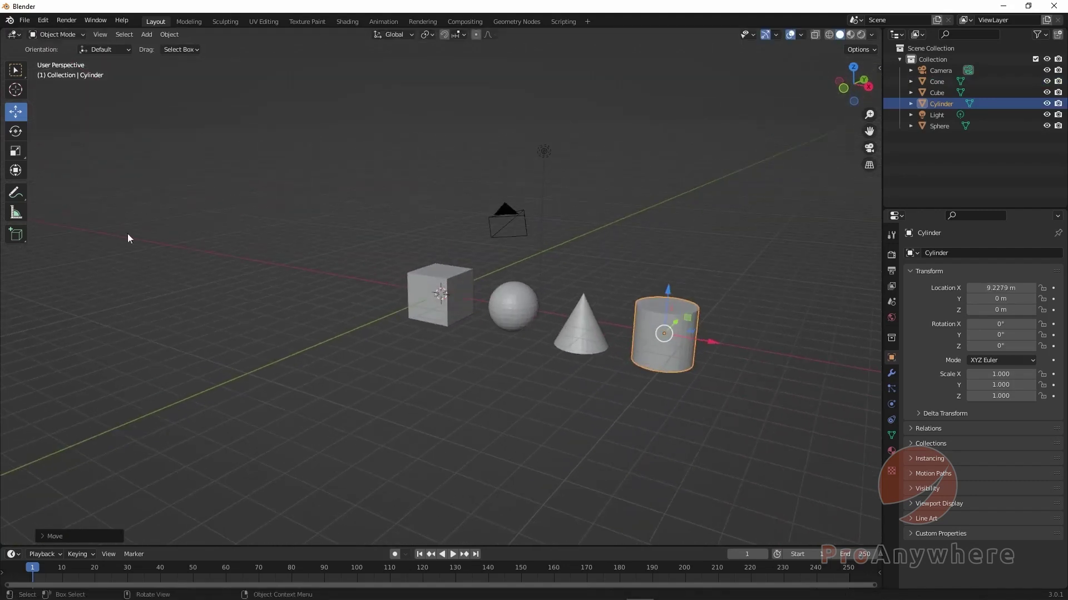
- Select the cube with the Select Box tool, show its material settings, and switch the viewport to Rendered shading
click(19, 72)
click(553, 318)
click(444, 290)
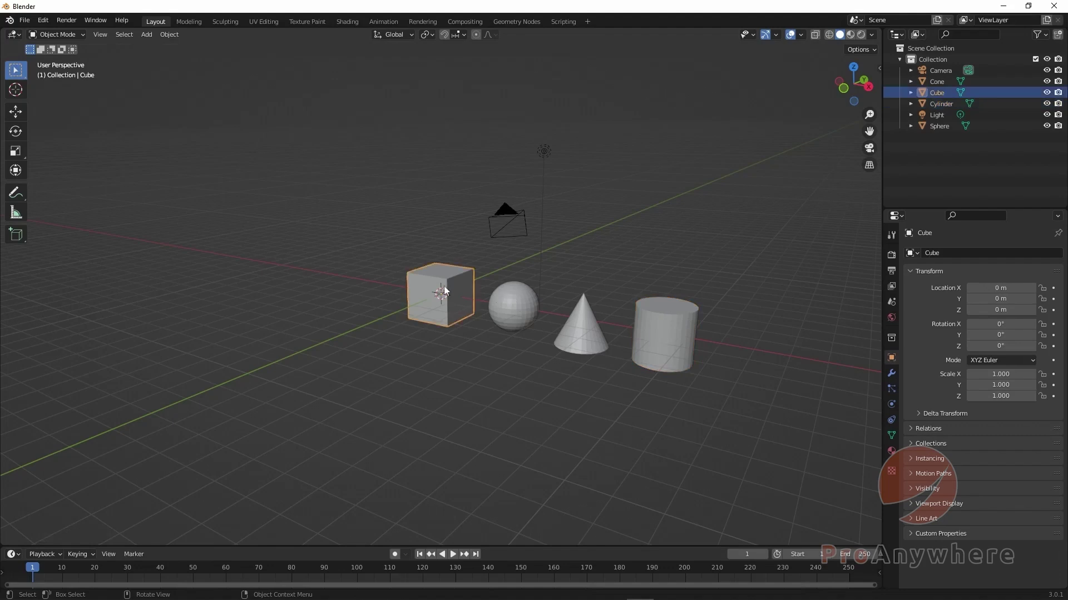
click(891, 451)
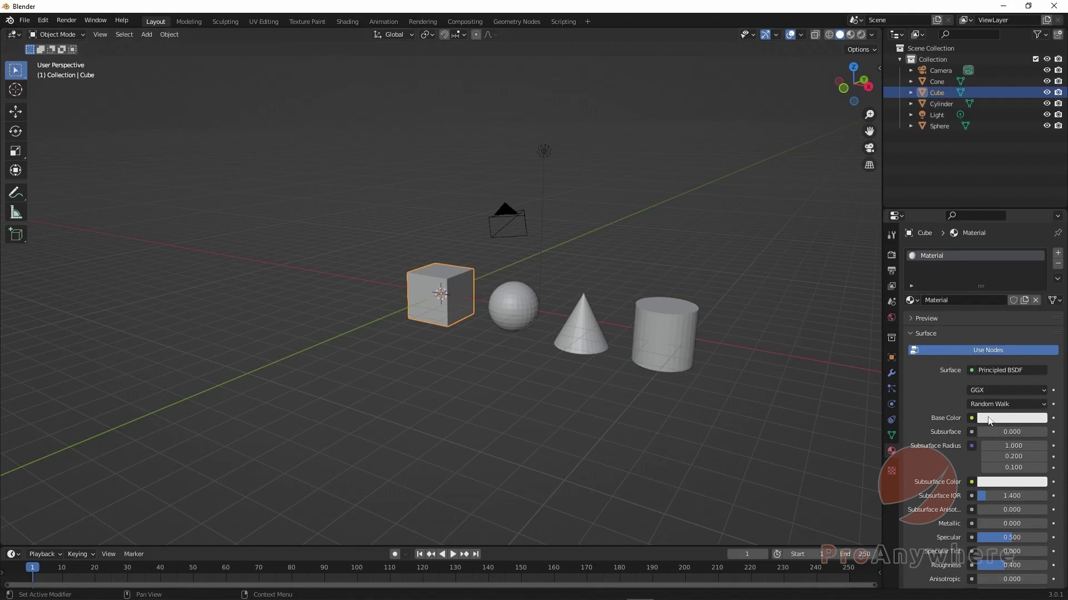
click(861, 35)
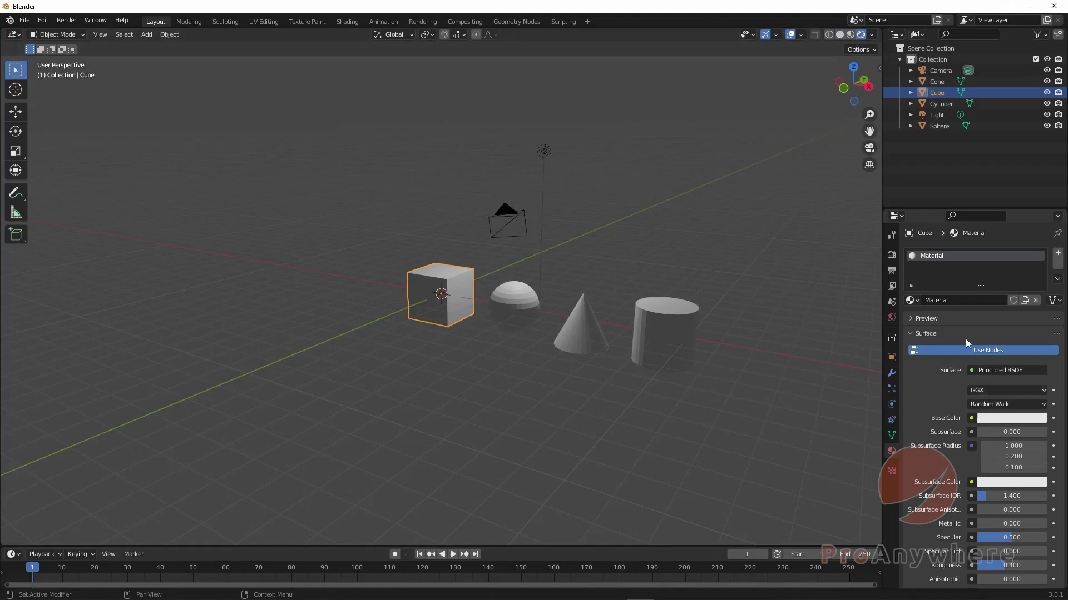
- Set the cube material's base color to green, about R 0.104, G 0.800, B 0.063
click(1011, 418)
key(ctrl+v)
drag(970, 305, 954, 296)
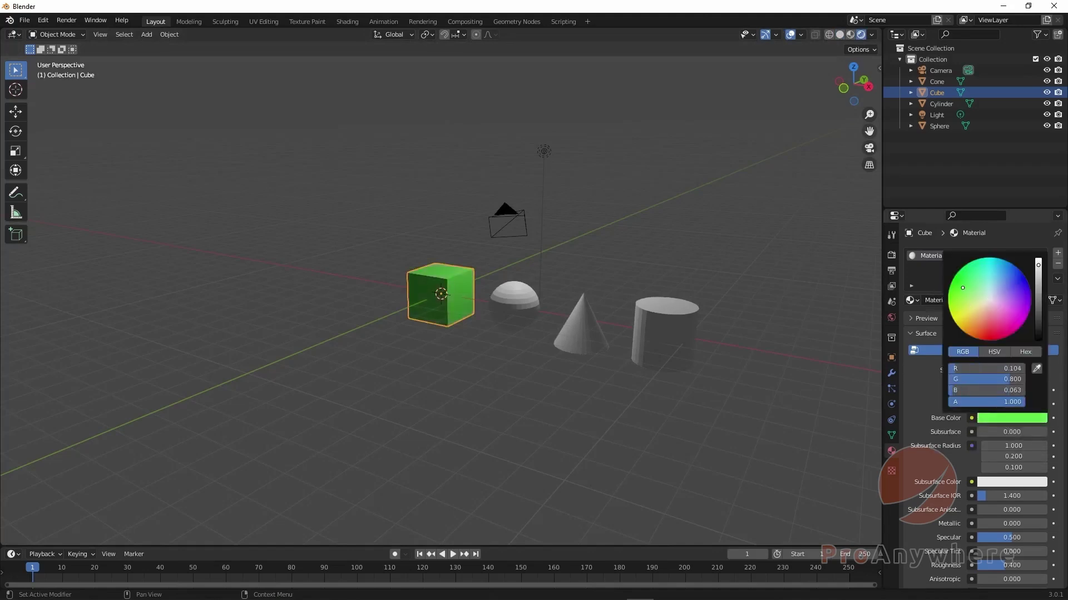
- Give the sphere a new material with a red base color
click(522, 303)
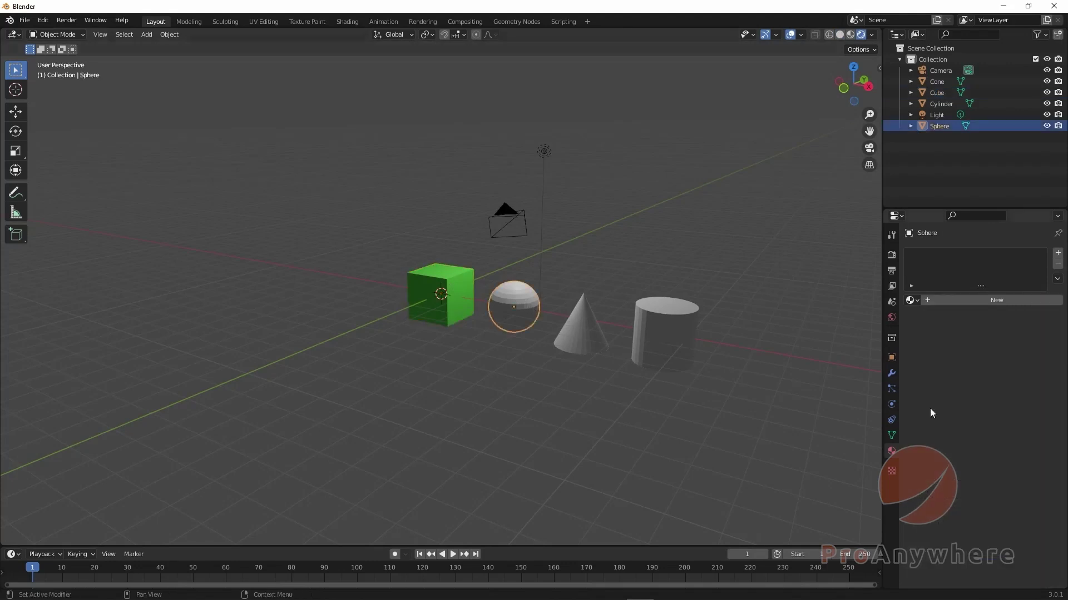
click(1000, 302)
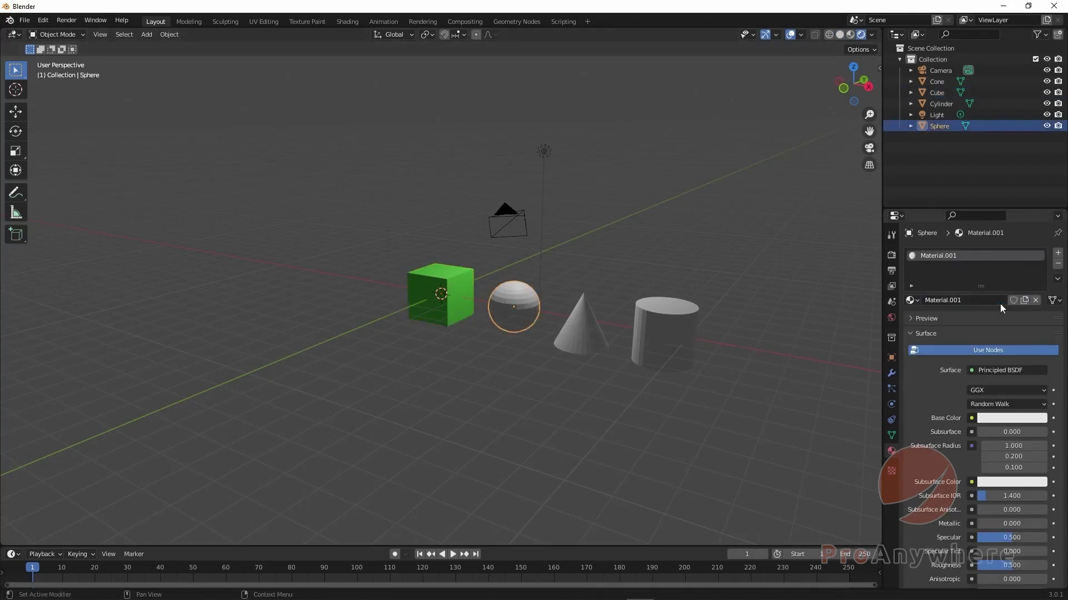
click(1000, 418)
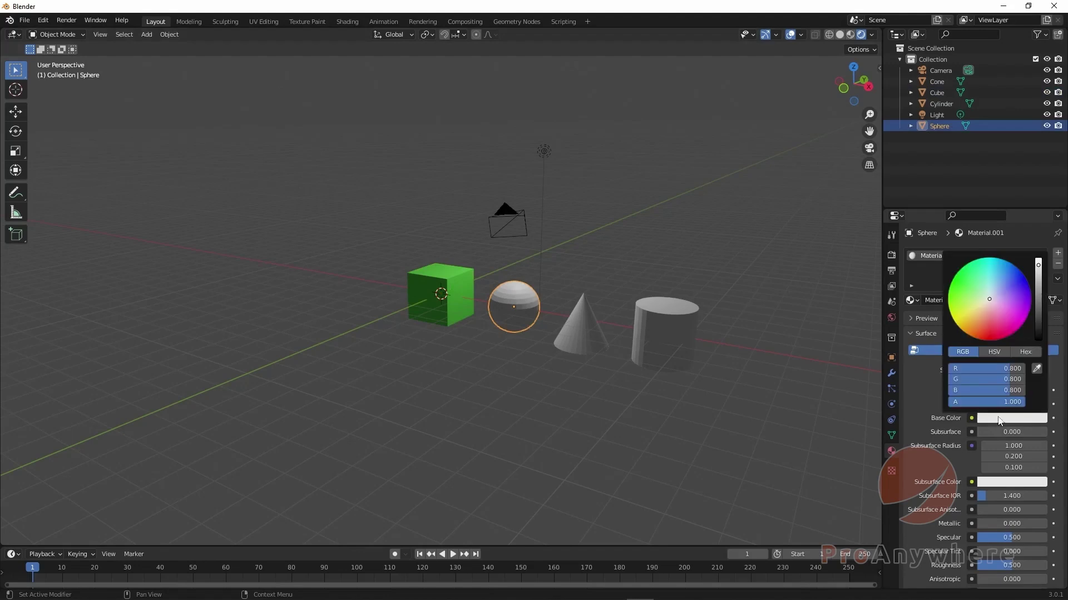
drag(977, 304, 986, 334)
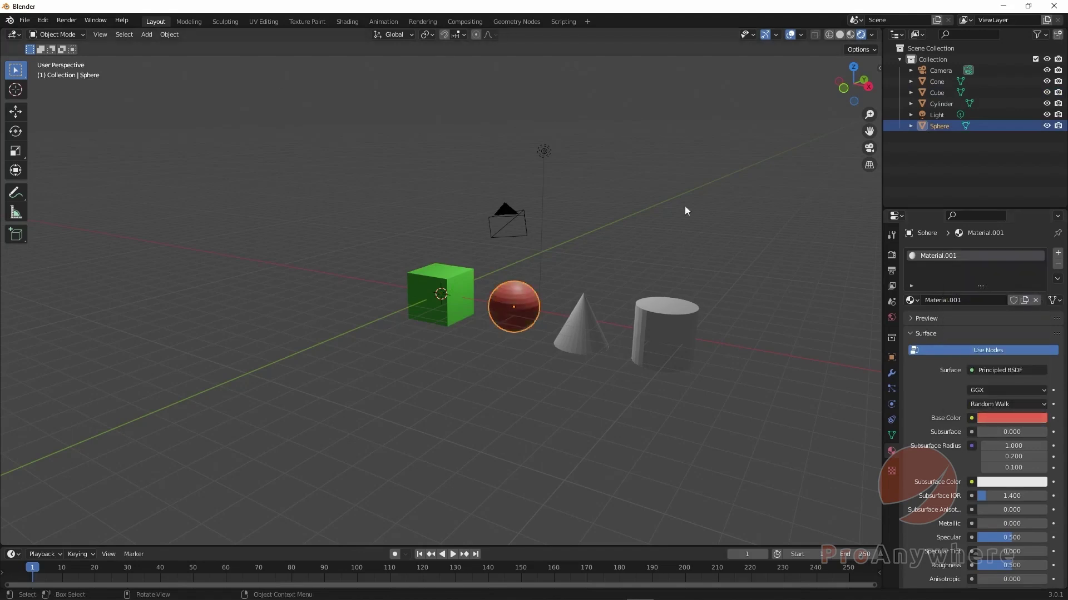
- Switch the viewport to Material Preview shading and give the cone a new material with a blue base color
click(850, 35)
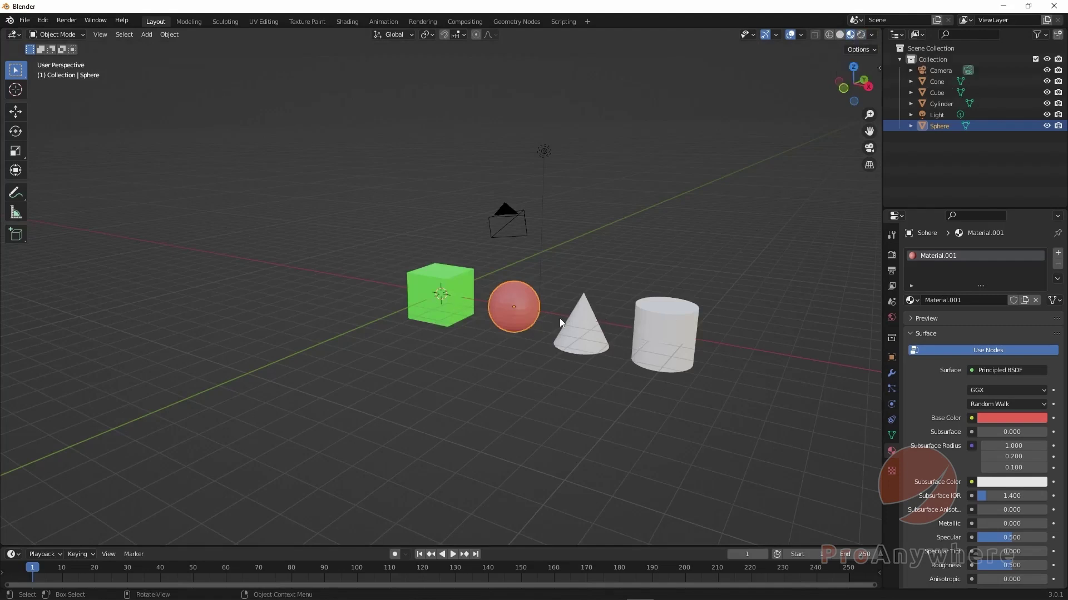
click(580, 316)
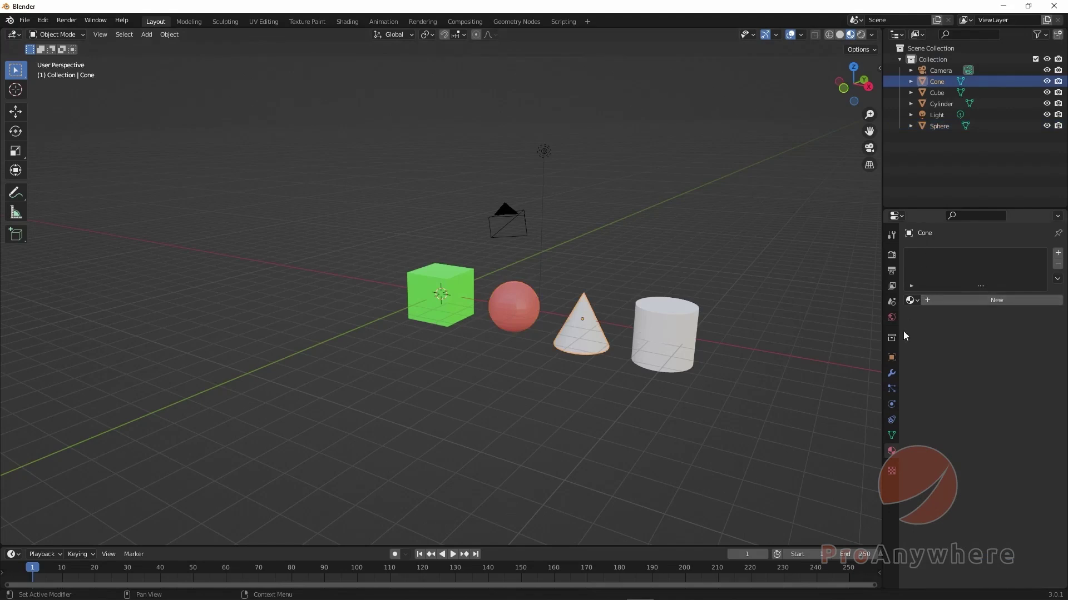
click(958, 305)
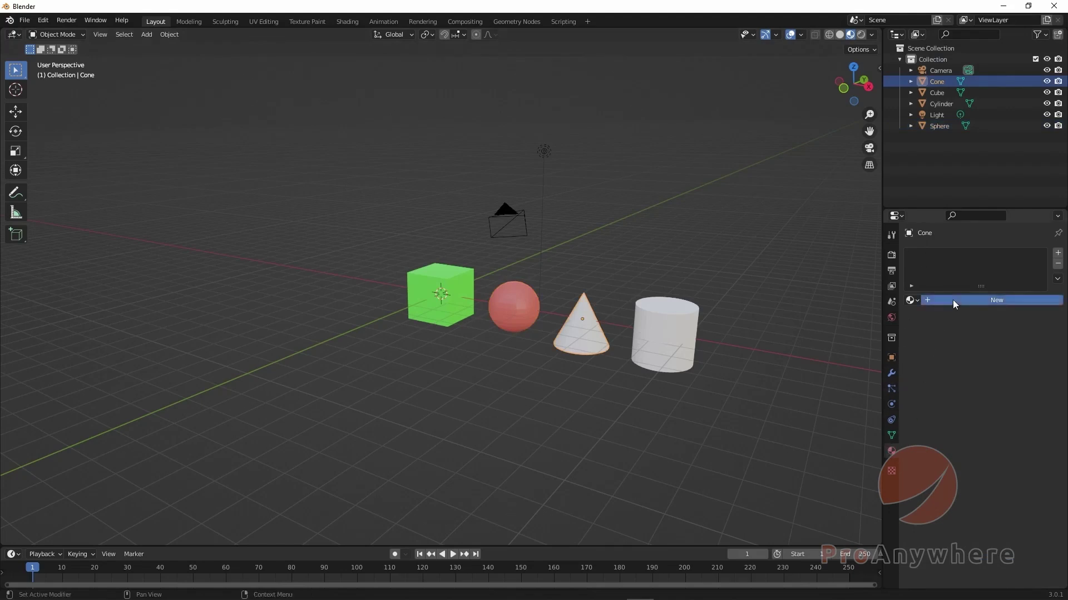
click(995, 418)
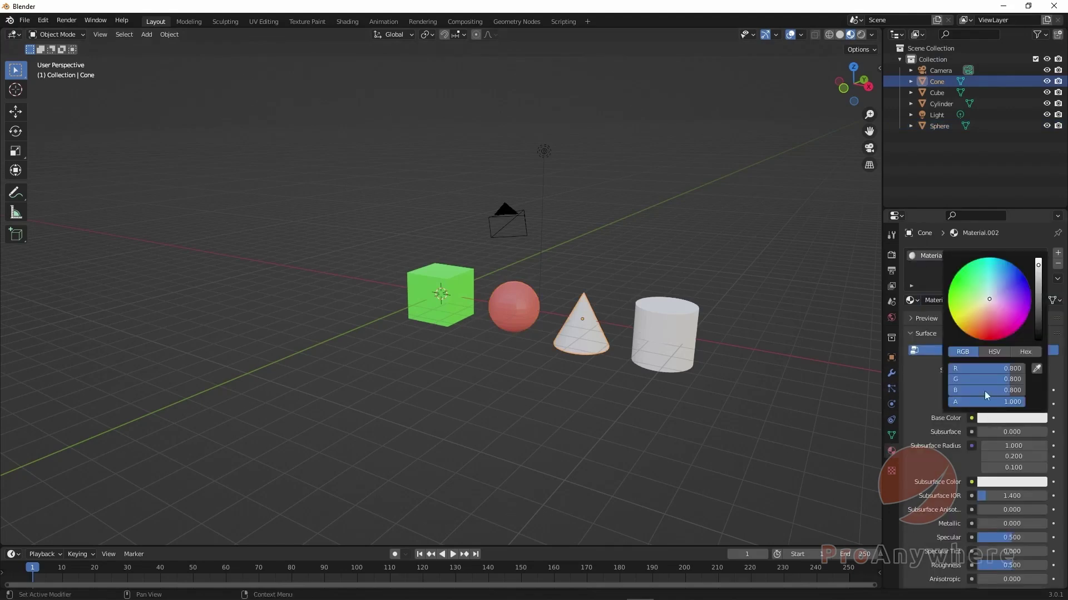
click(1009, 312)
- Give the cylinder a new material with a yellow base color, about R 0.800, G 0.586, B 0.077, and deselect it
click(696, 338)
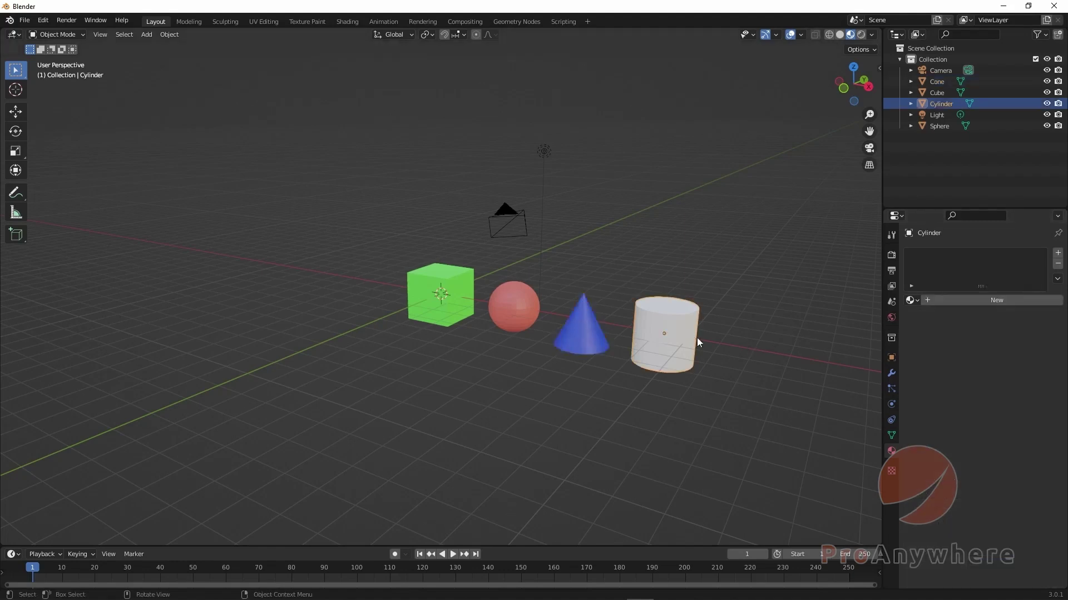
click(949, 299)
click(1000, 425)
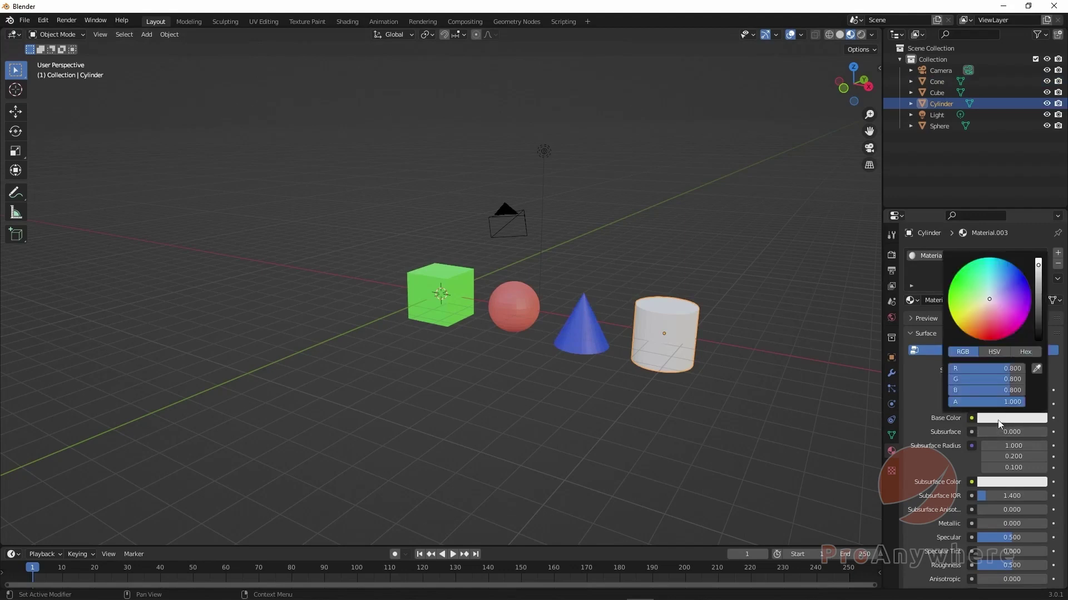
drag(972, 306, 968, 316)
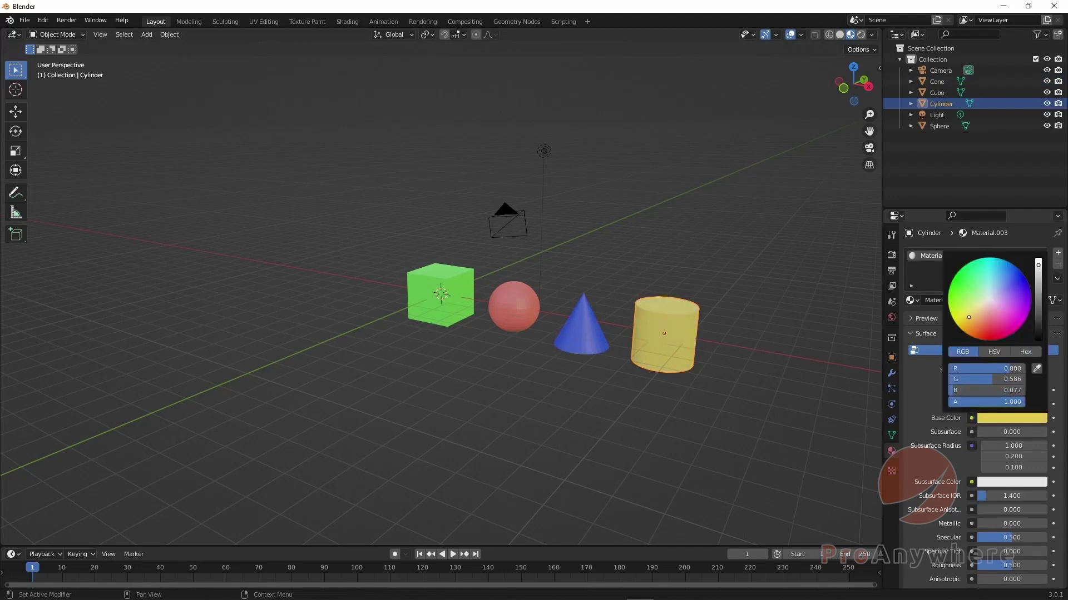
click(729, 258)
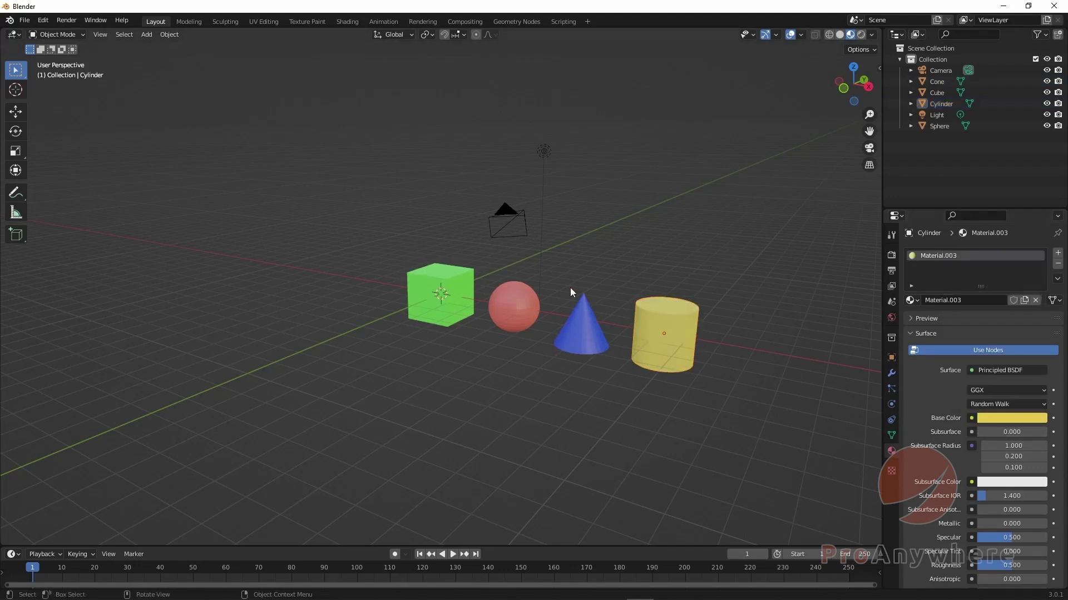
- Check Rendered shading, return to Solid shading and set its color mode to Object with the cube selected
click(862, 36)
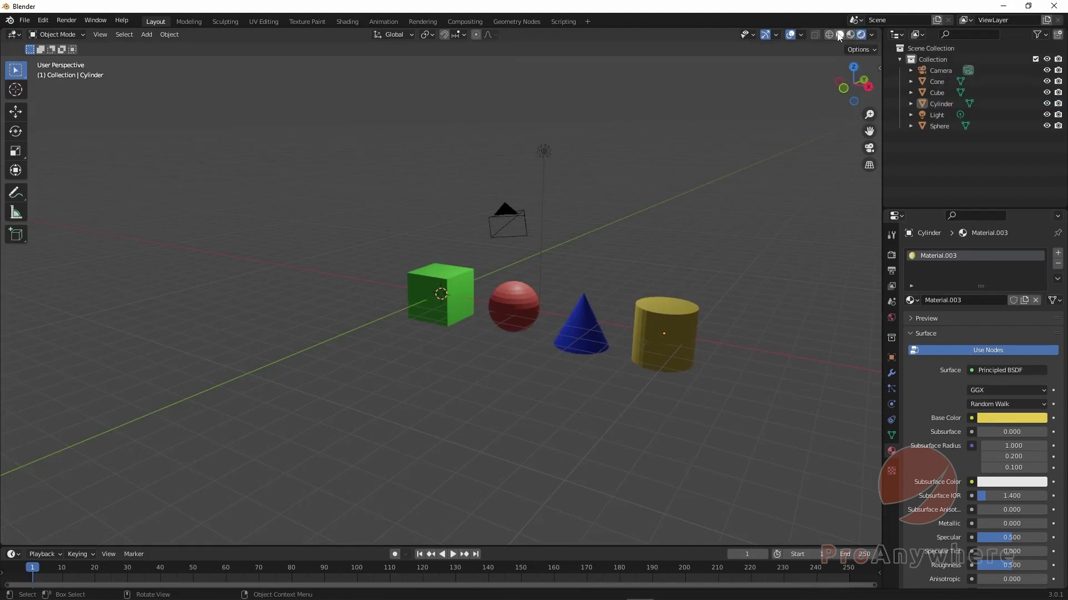
click(840, 36)
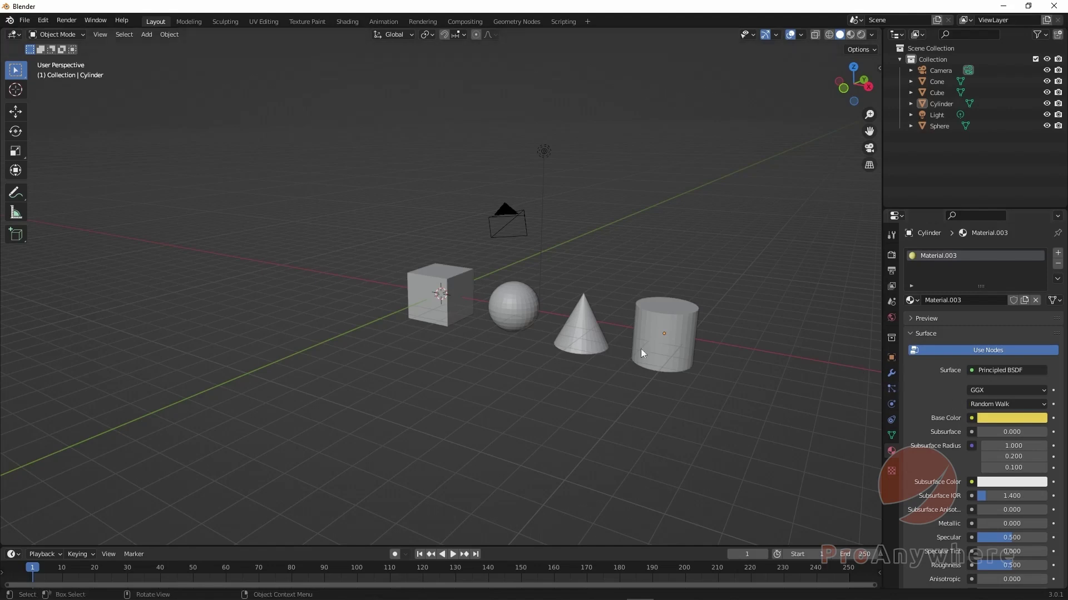
click(412, 279)
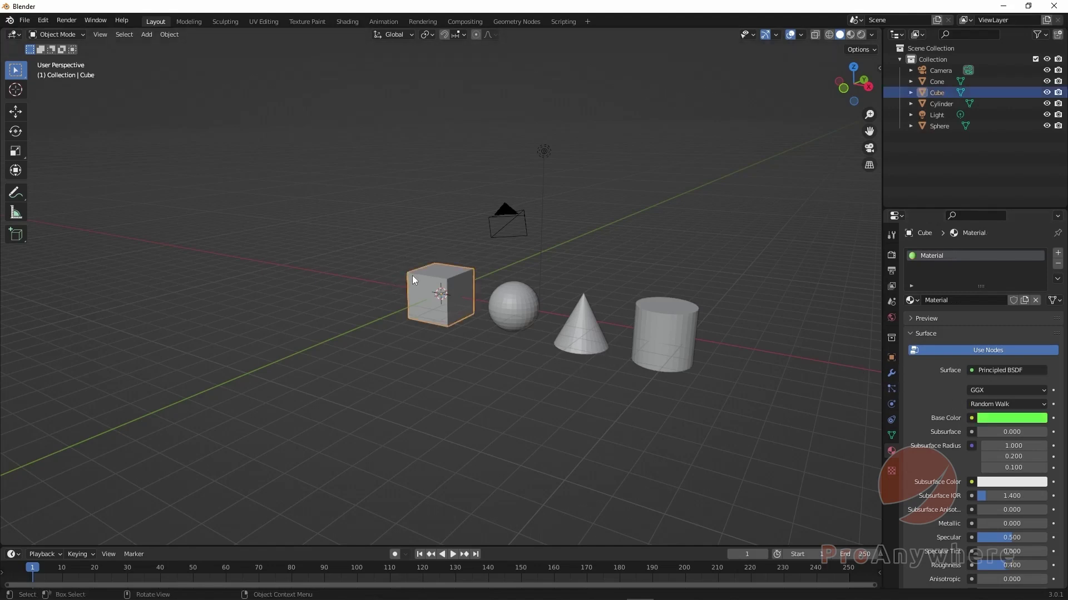
click(871, 35)
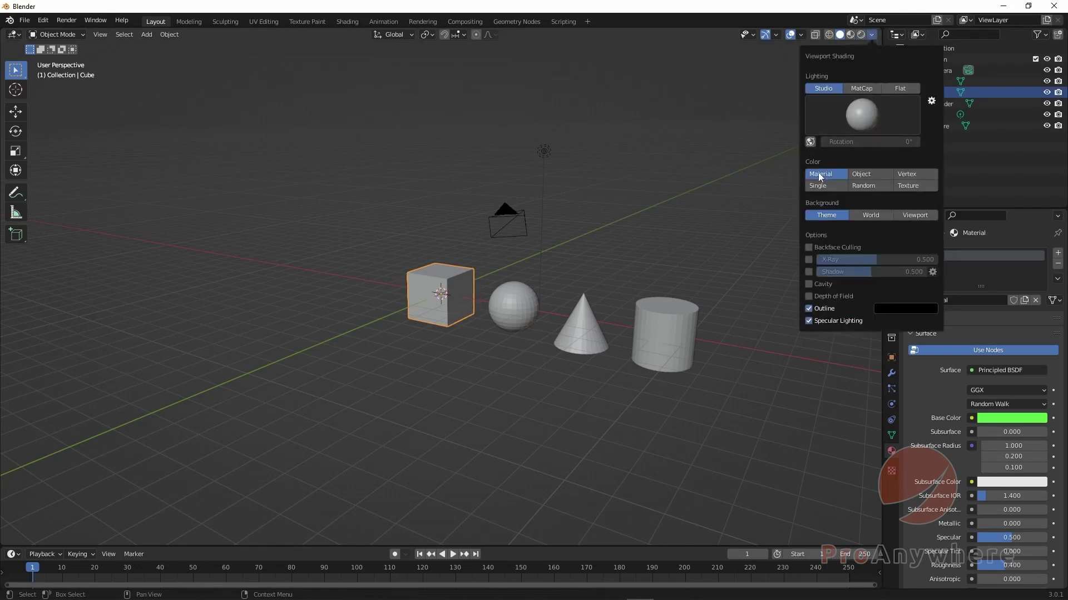
click(863, 177)
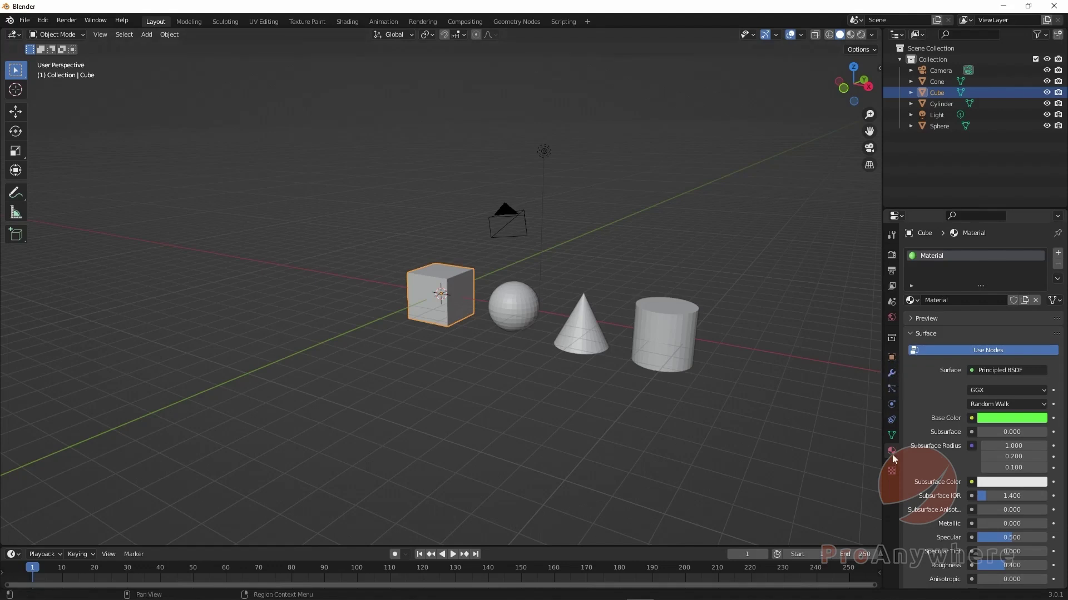
- Expand the cube's Viewport Display object settings and set its display color to blue
click(892, 360)
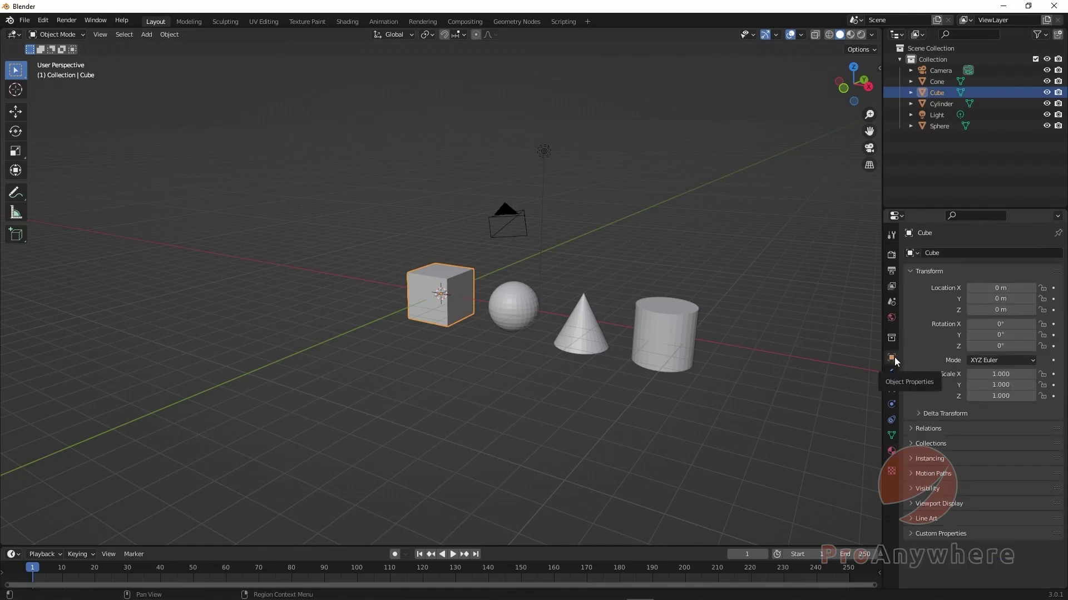
click(951, 504)
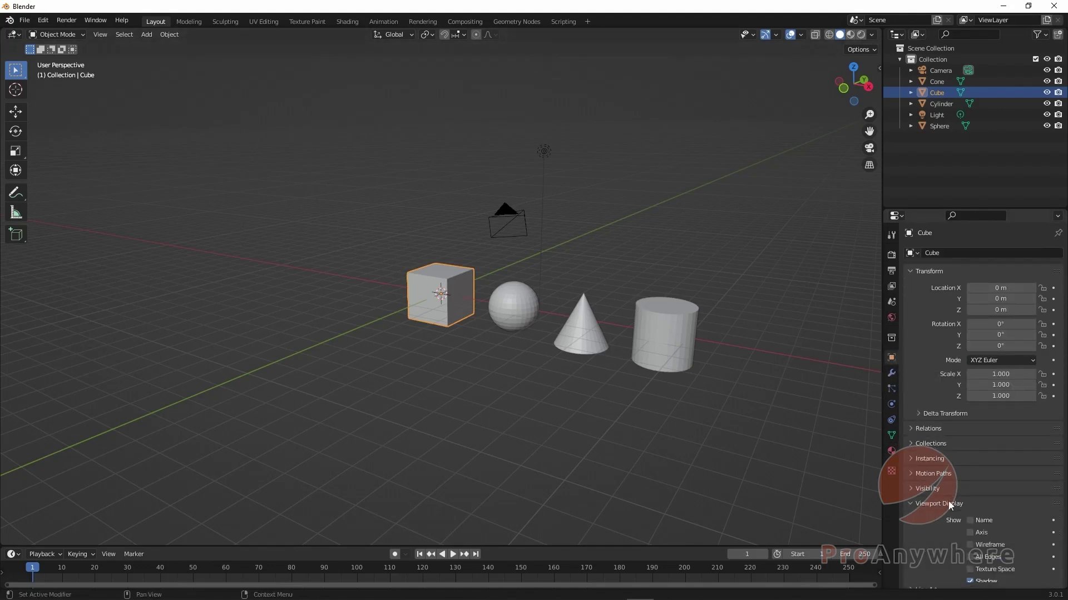
scroll(1036, 465, down, 4)
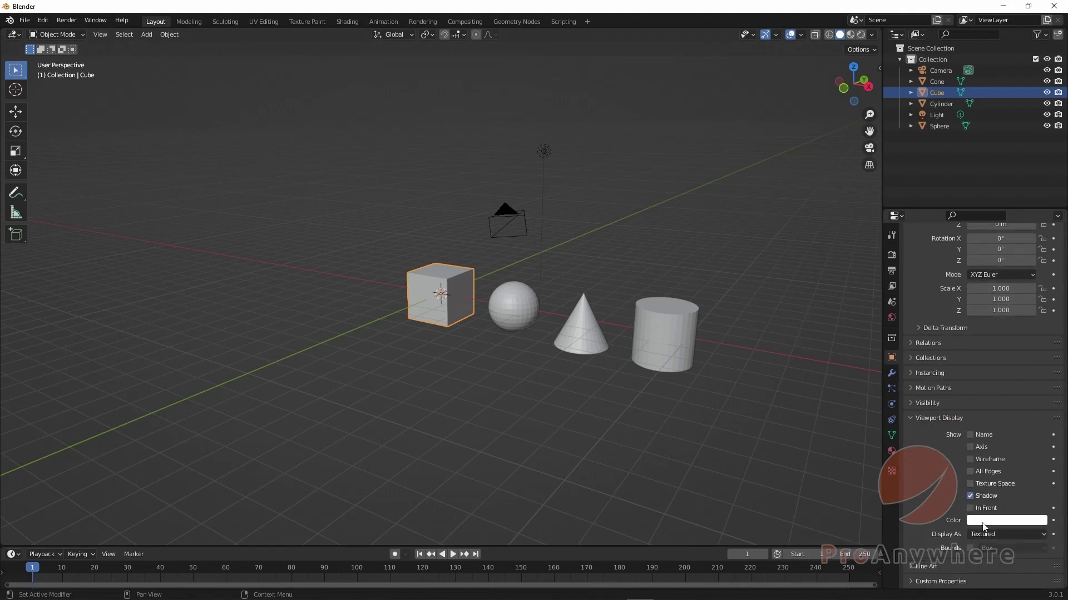
click(987, 534)
click(980, 523)
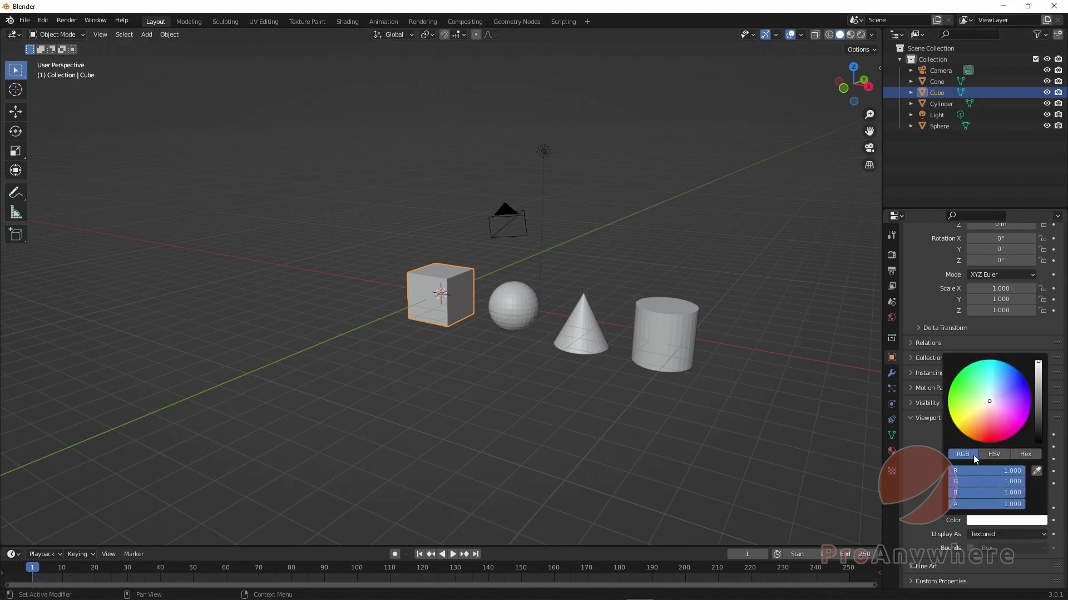
drag(996, 392, 1012, 377)
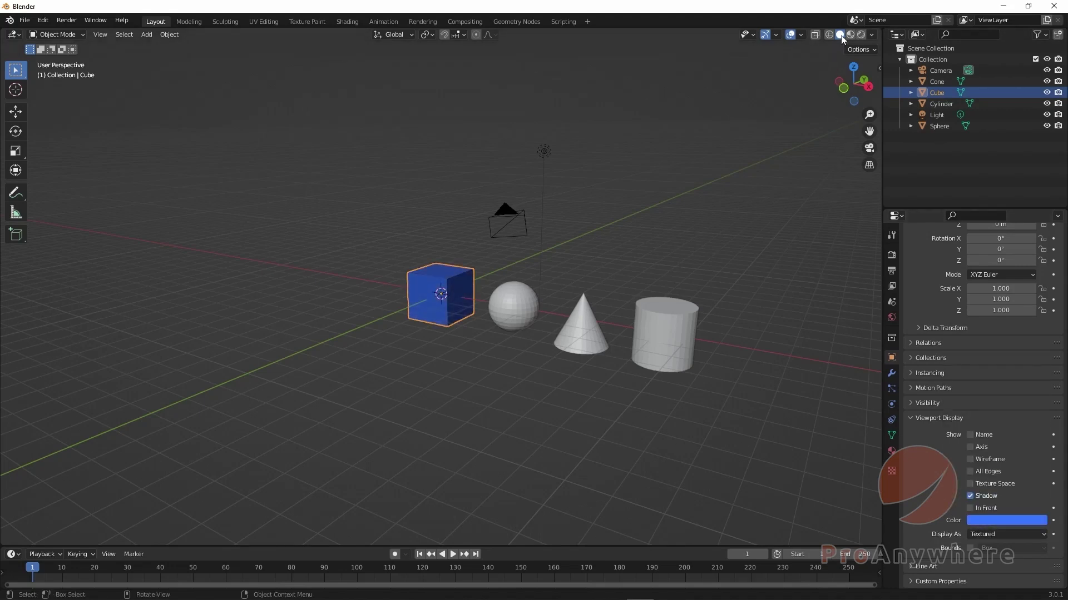
- Compare the cube's object color in Solid shading with its material color in Rendered shading, ending in Solid
click(872, 35)
click(861, 35)
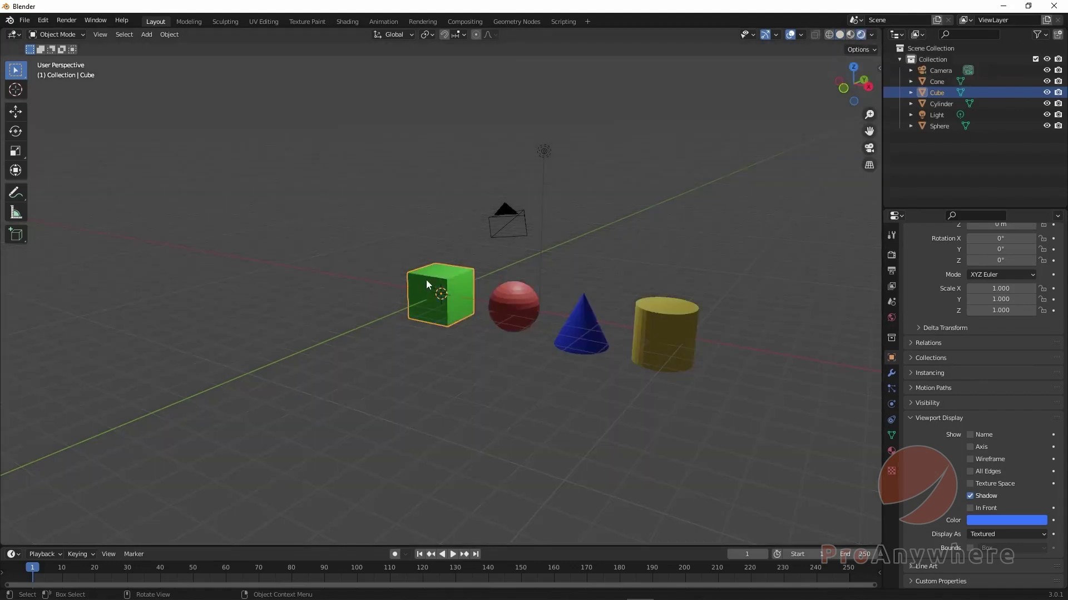
click(839, 35)
- Try green as the cube's viewport display color and replace it with pink, about R 1.000, G 0.152, B 0.312
click(1020, 523)
click(961, 379)
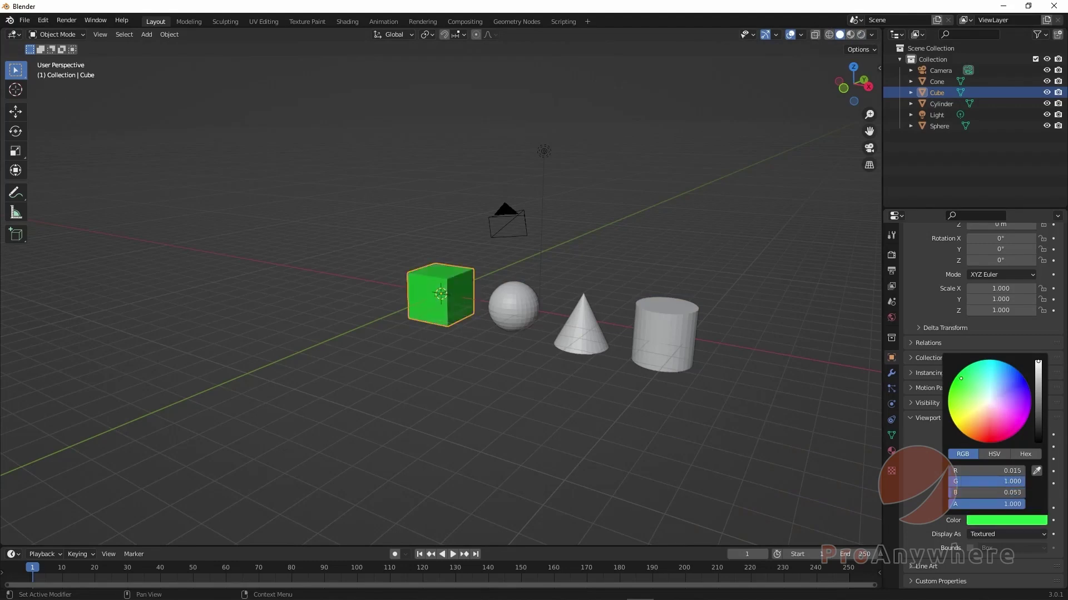
drag(961, 379, 958, 378)
click(982, 520)
drag(993, 445, 995, 443)
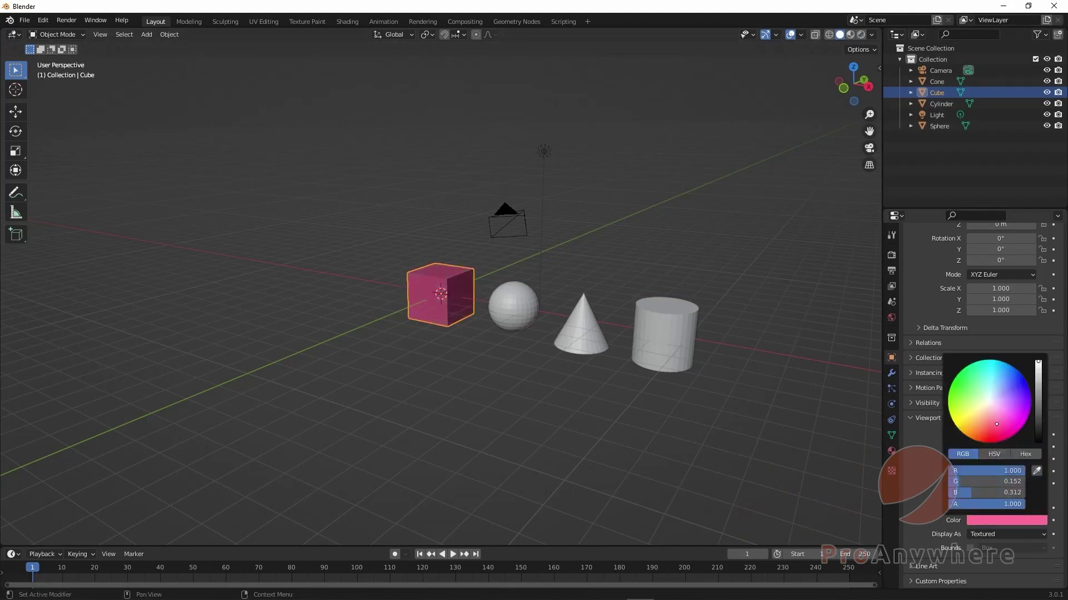
- Set the sphere's viewport display color to yellow, about R 0.999, G 1.000, B 0.207
click(514, 296)
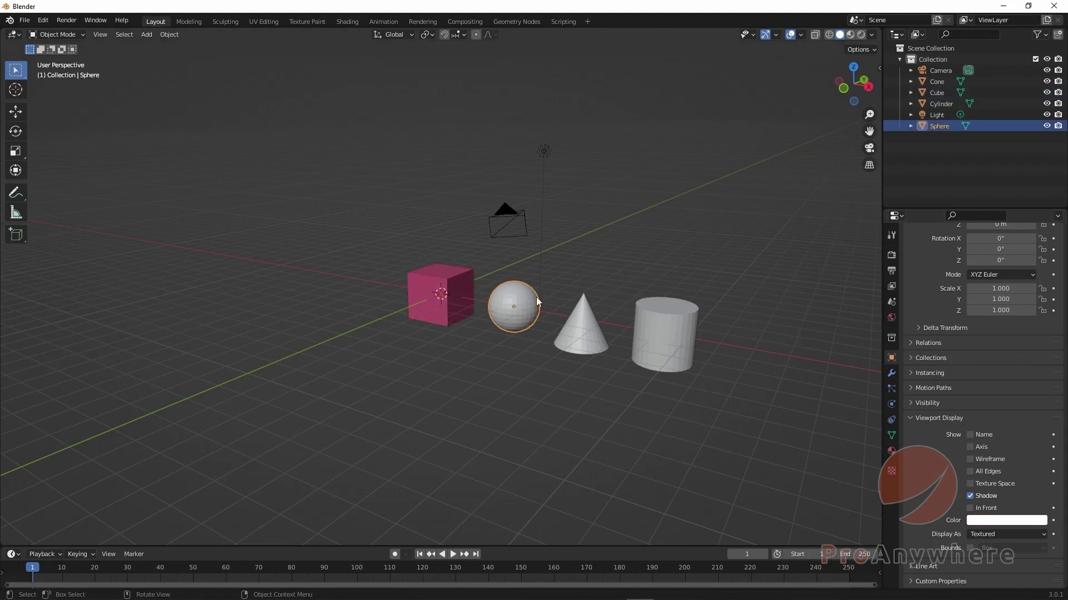
click(870, 35)
click(994, 525)
click(970, 411)
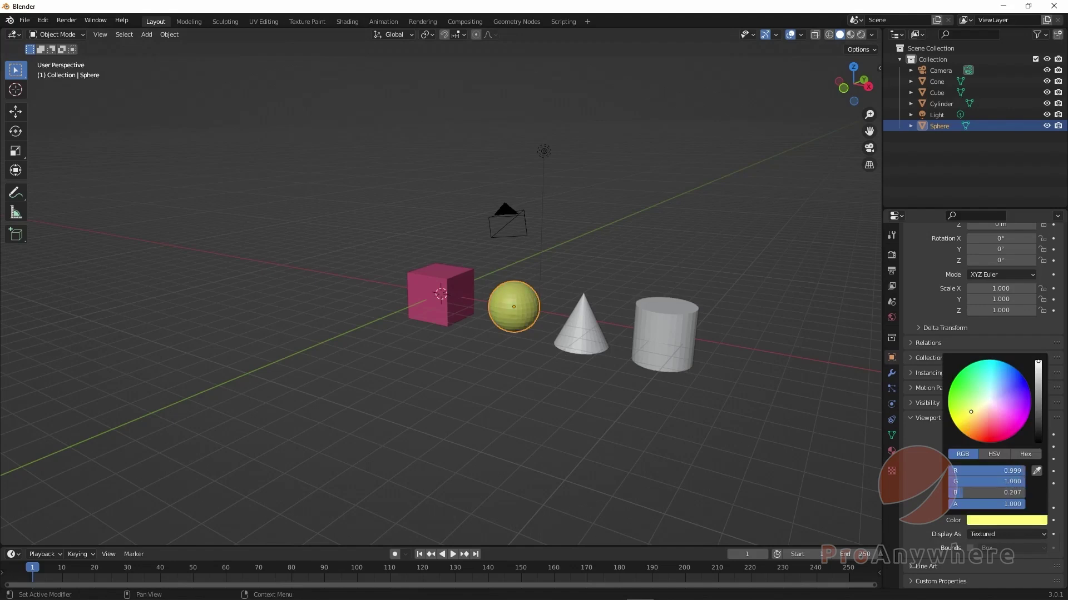
- Set the cone's viewport display color to light blue and the cylinder's to green
click(603, 345)
click(1013, 520)
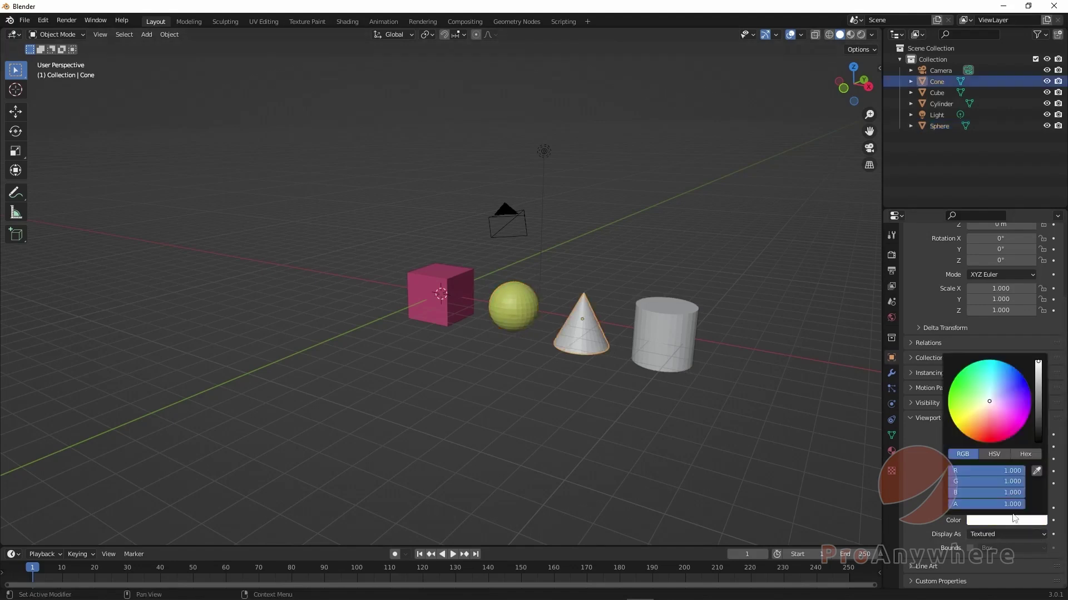
click(1012, 390)
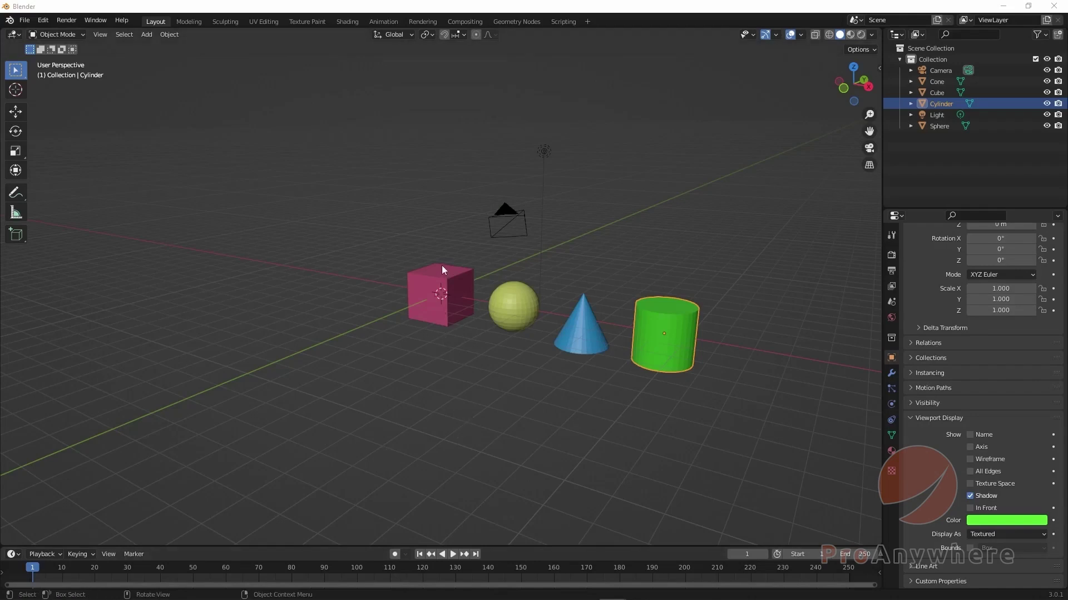
- Select the cube and review its viewport display color together with the Object color mode of Solid shading
click(444, 309)
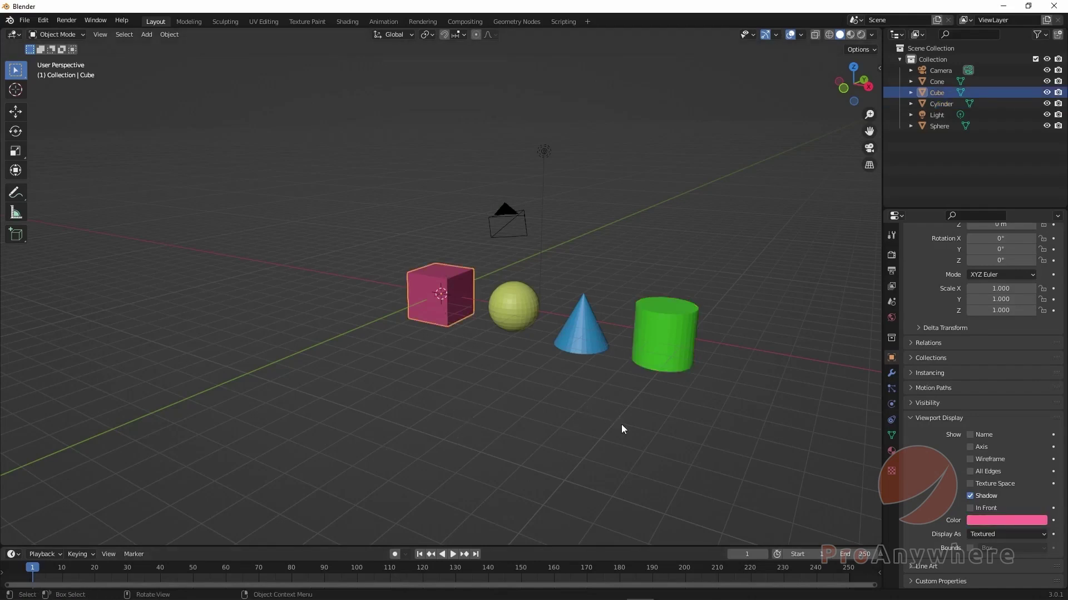
middle_drag(622, 425, 662, 411)
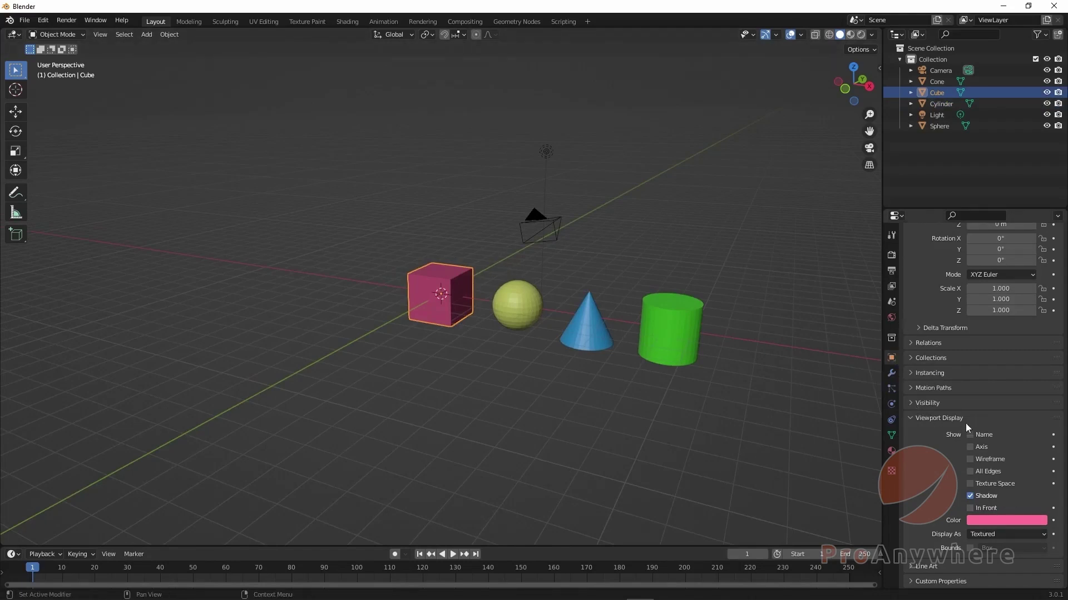
click(871, 35)
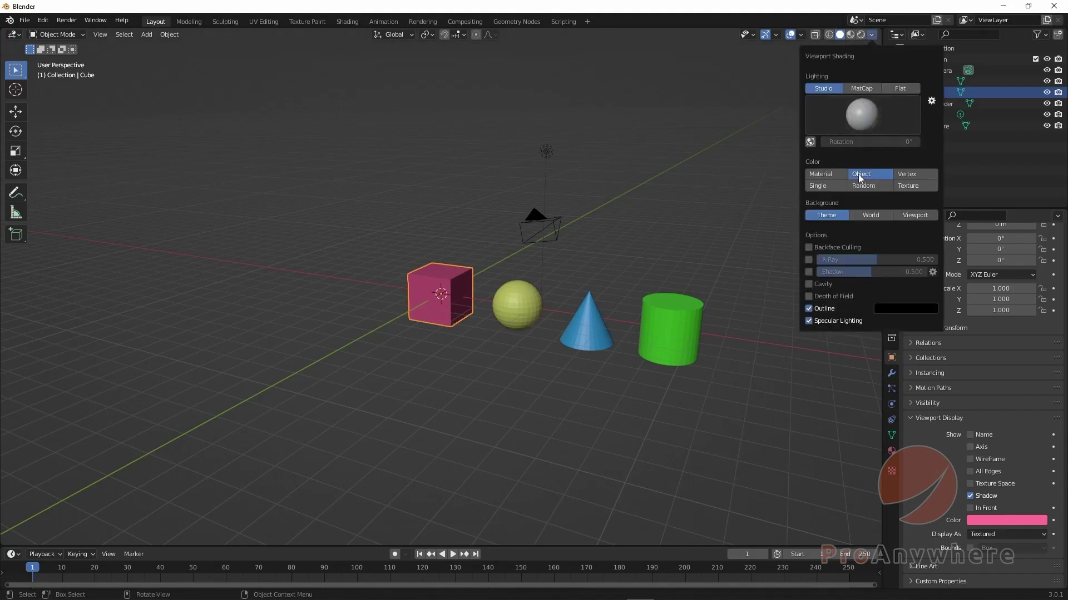
- Switch the viewport to Material Preview shading and show the cube's material settings
click(852, 35)
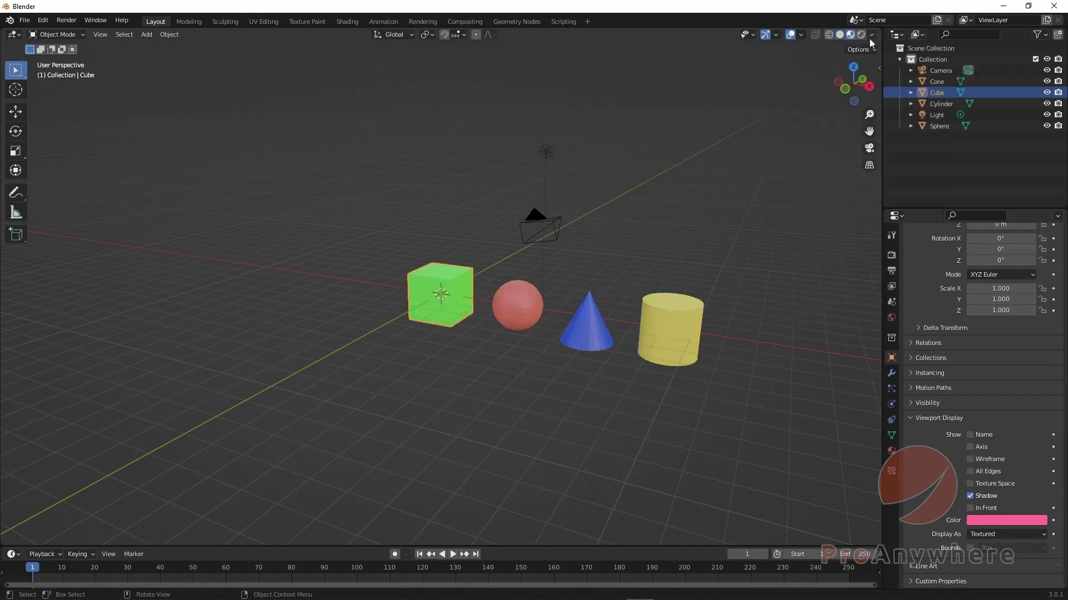
click(892, 471)
click(891, 451)
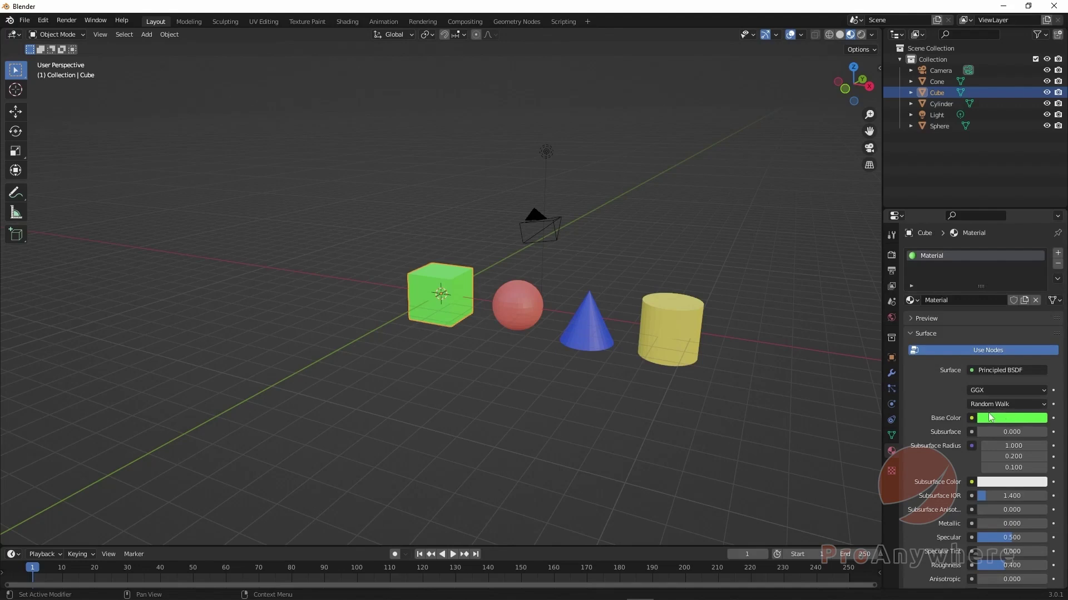
- Compare the cube's color in Solid shading with its color in Material Preview shading
click(839, 34)
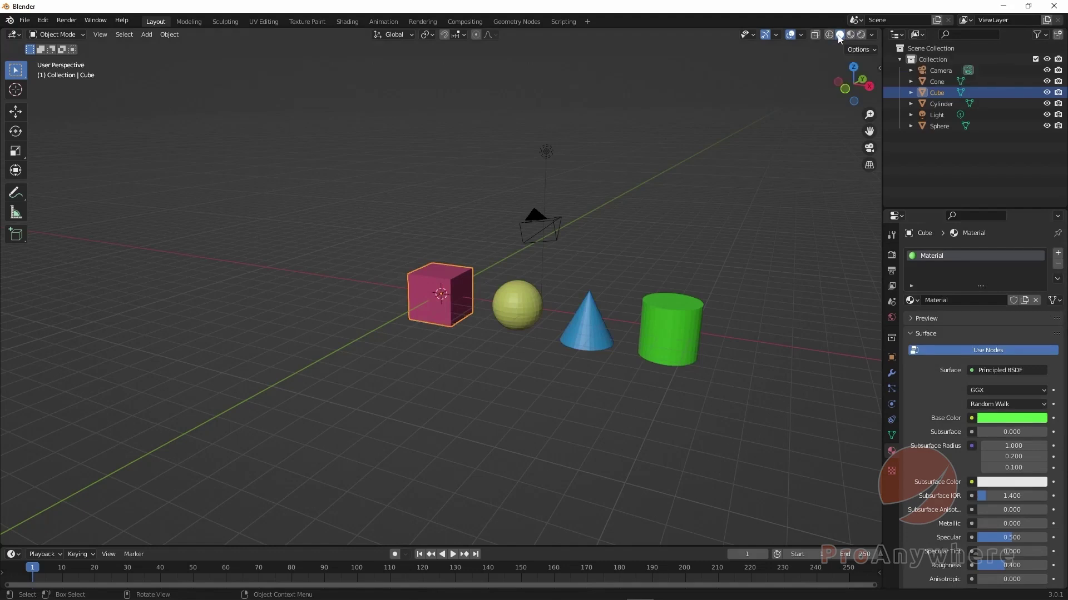
click(851, 36)
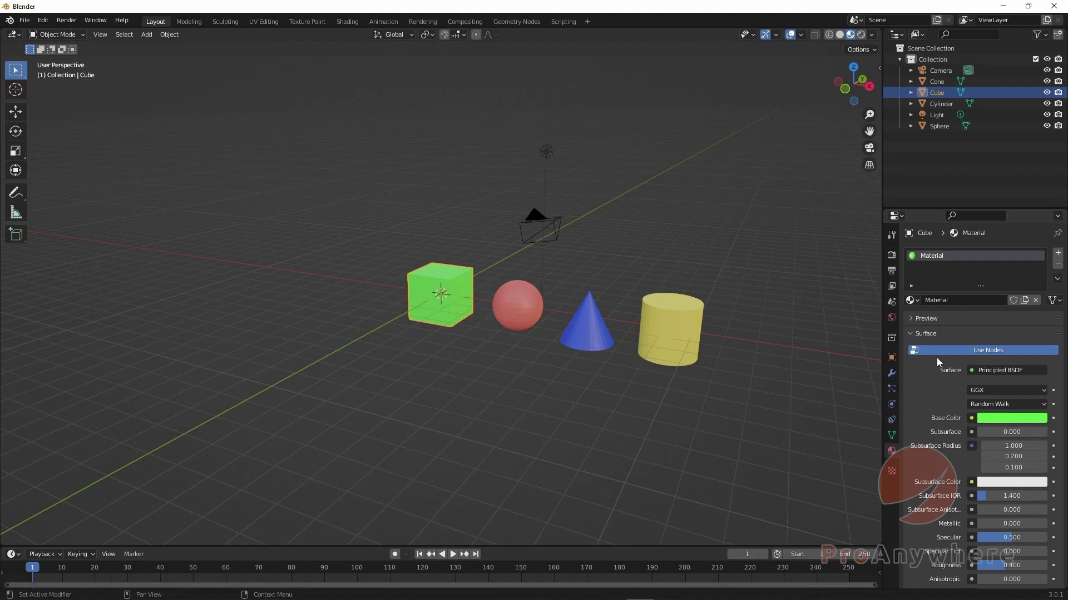
- Copy the red value 0.104 from the cube's material base color into the cube's viewport display color
click(1002, 418)
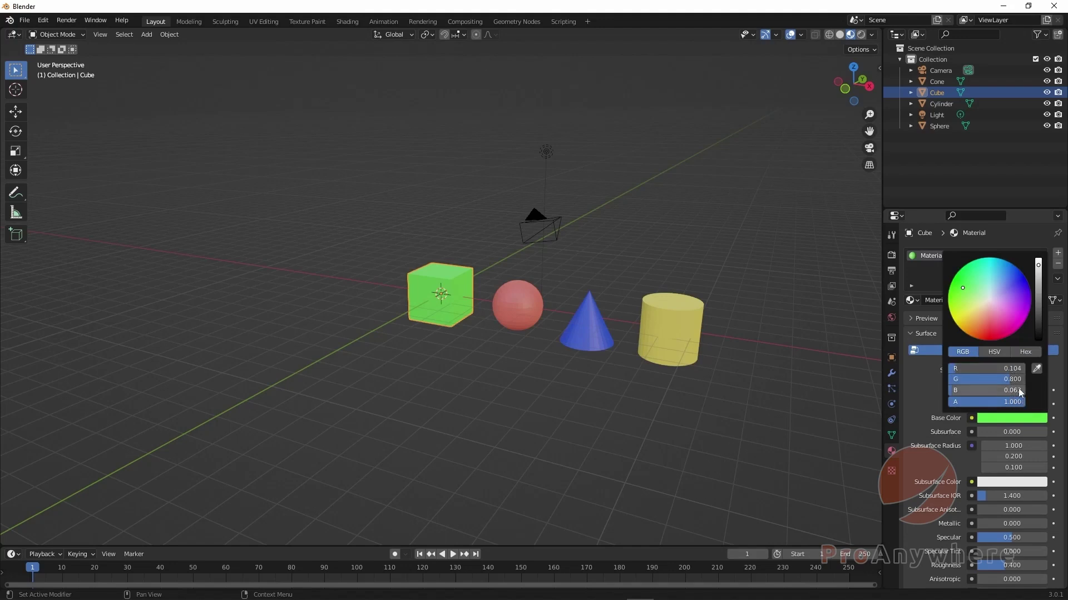
click(1011, 371)
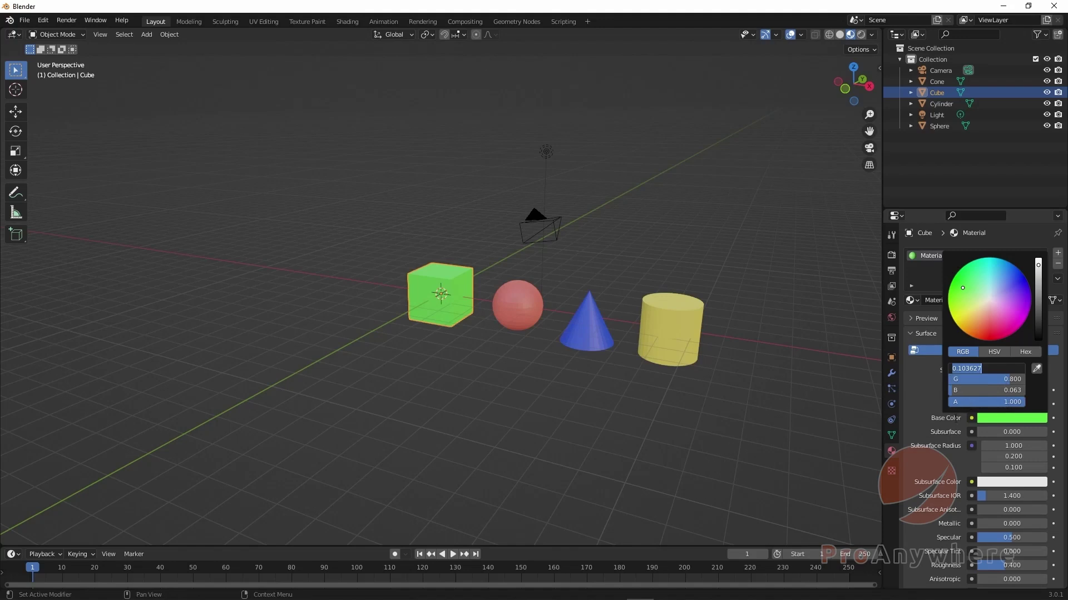
key(Return)
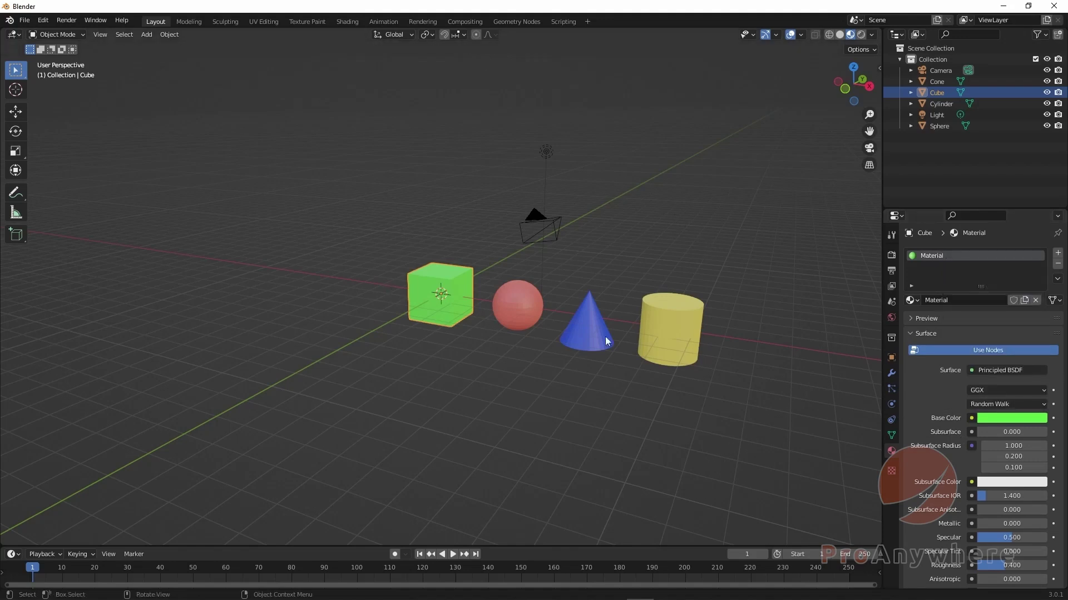
click(891, 358)
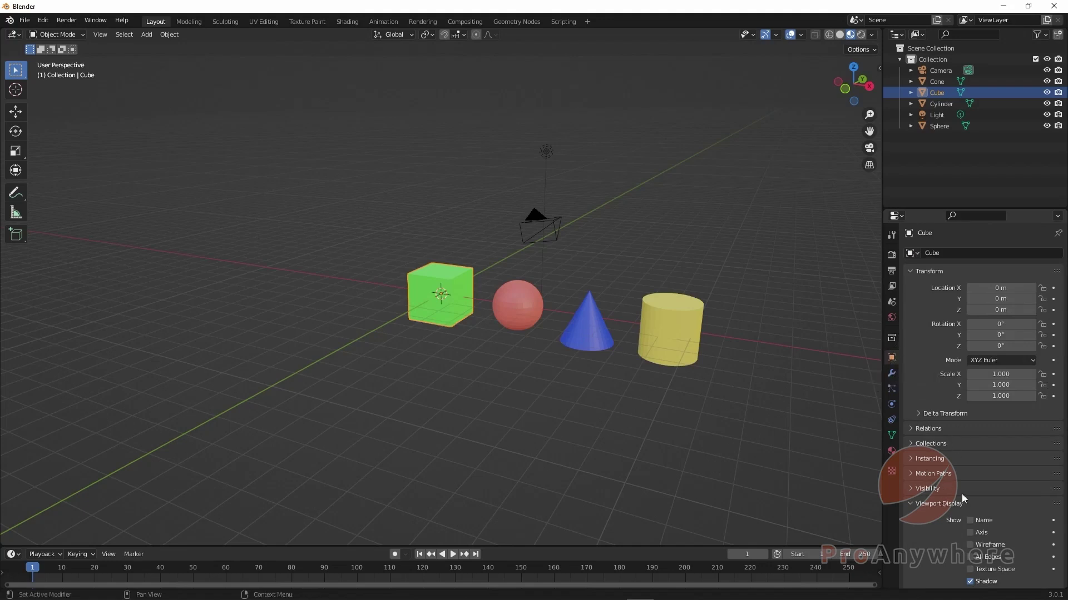
scroll(962, 493, down, 4)
click(996, 517)
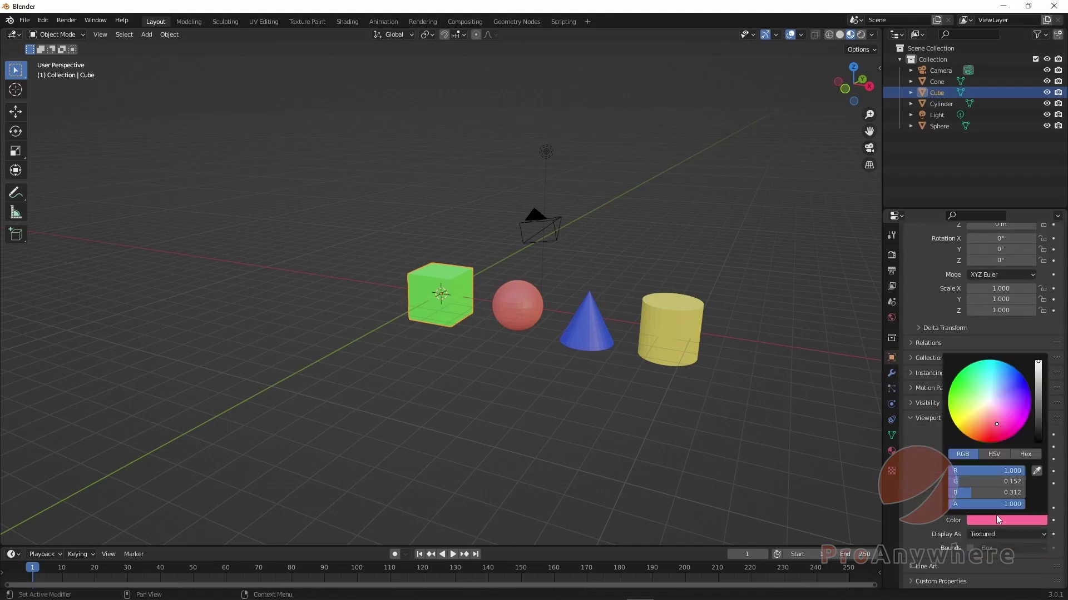
click(962, 465)
text(0.104)
key(Return)
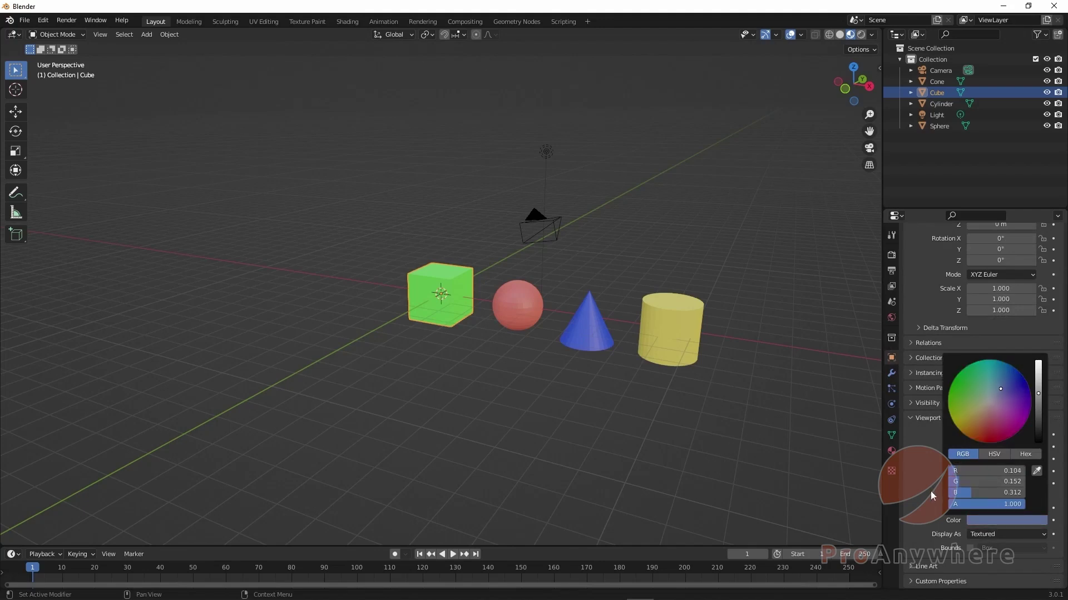
- Set the green value of the cube's viewport display color to 0.8, copied from its material base color
click(891, 451)
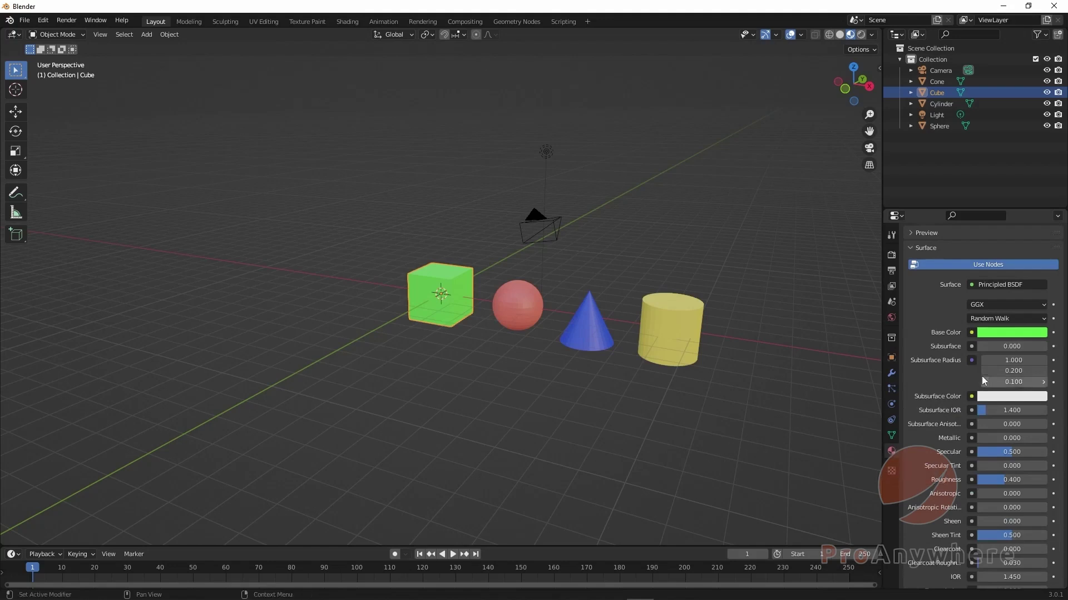
click(997, 335)
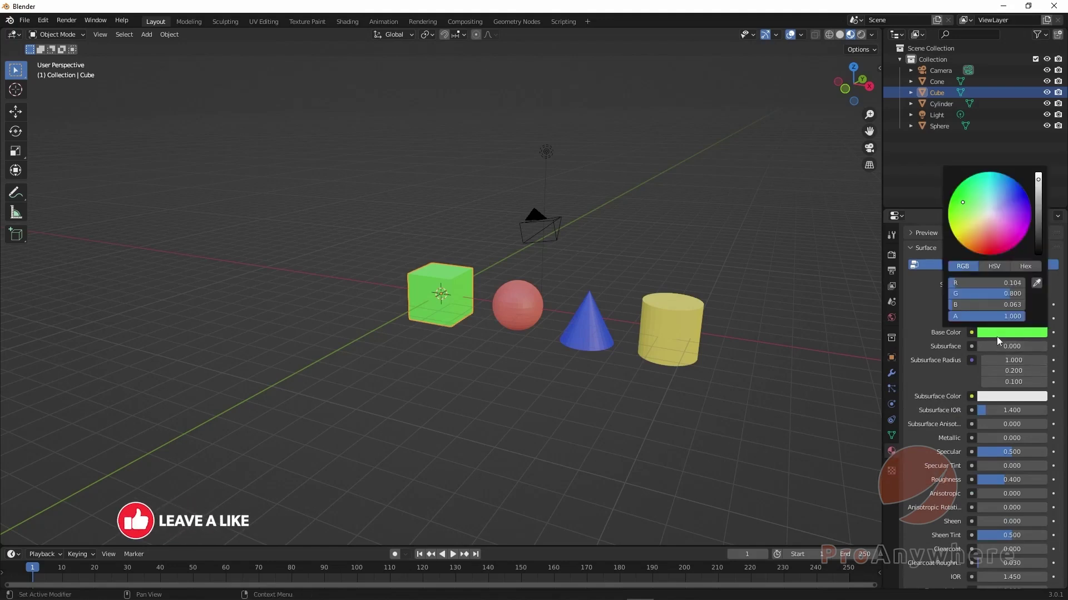
click(999, 293)
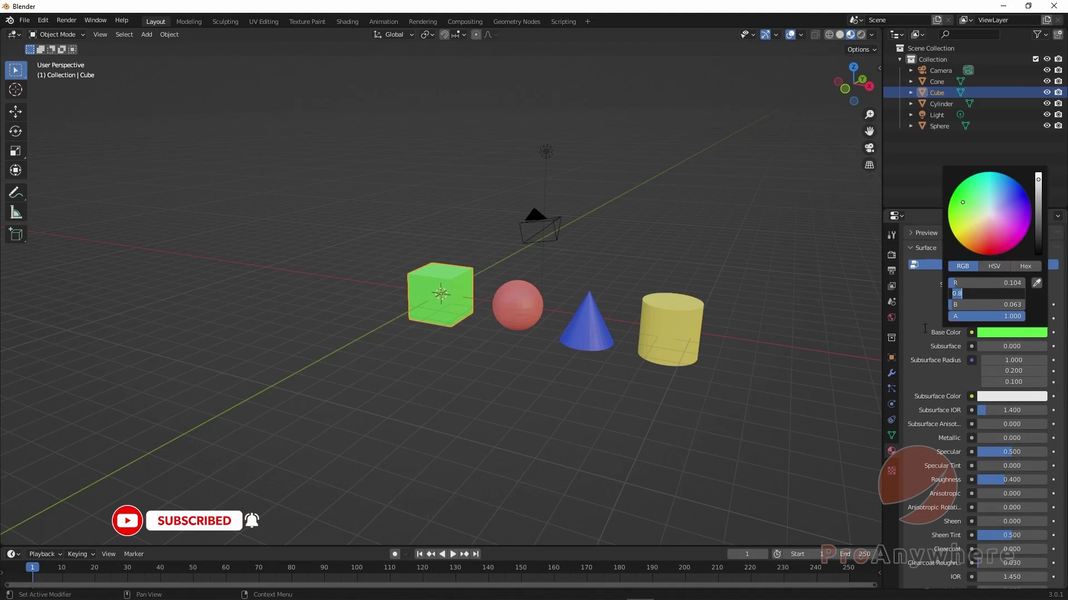
key(Return)
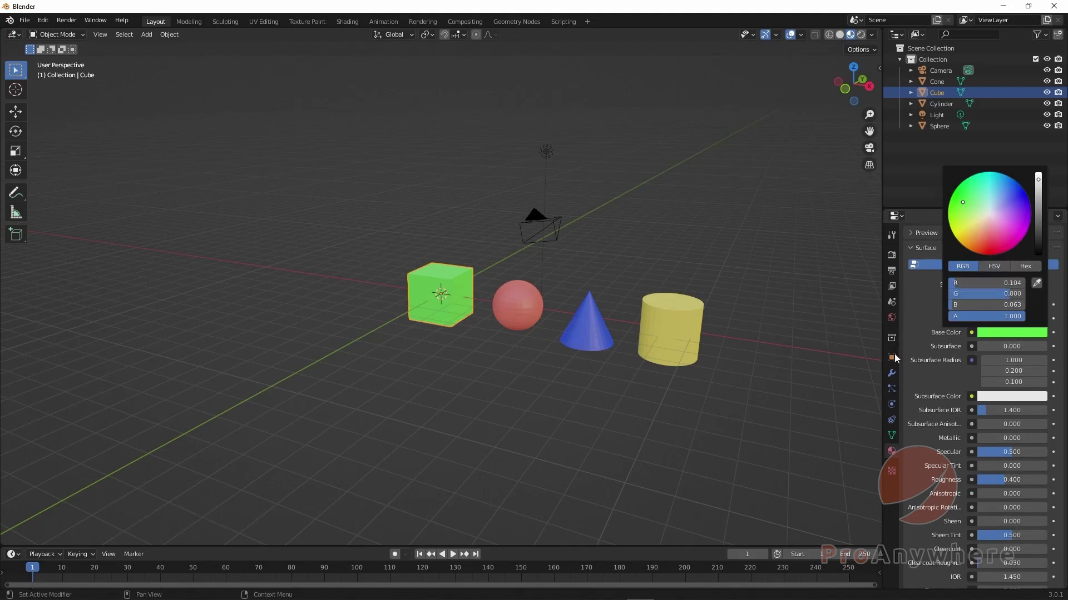
click(891, 357)
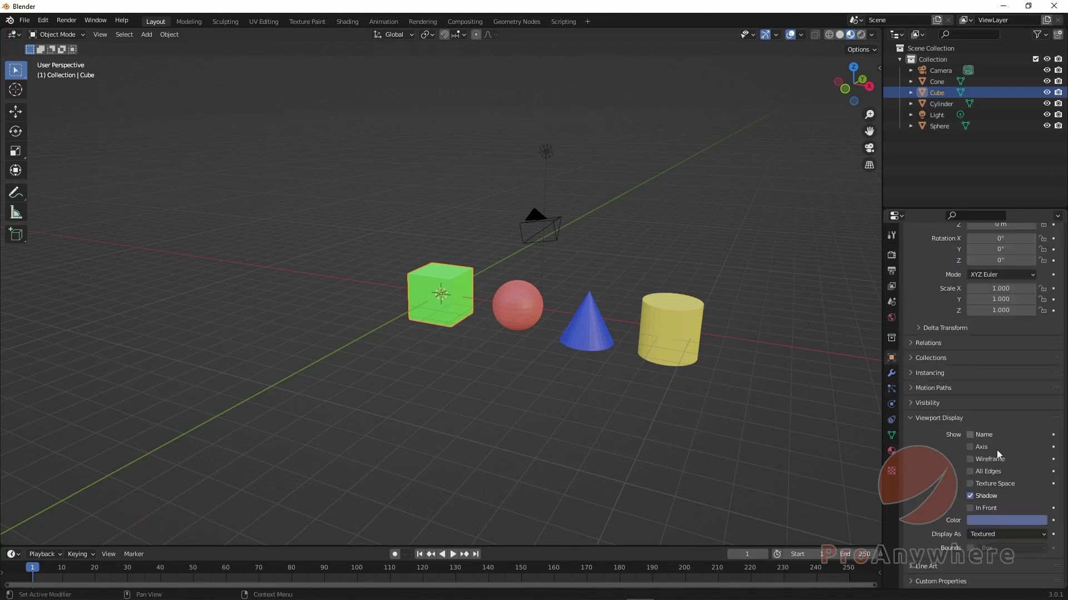
click(1006, 520)
click(965, 481)
text(0.8)
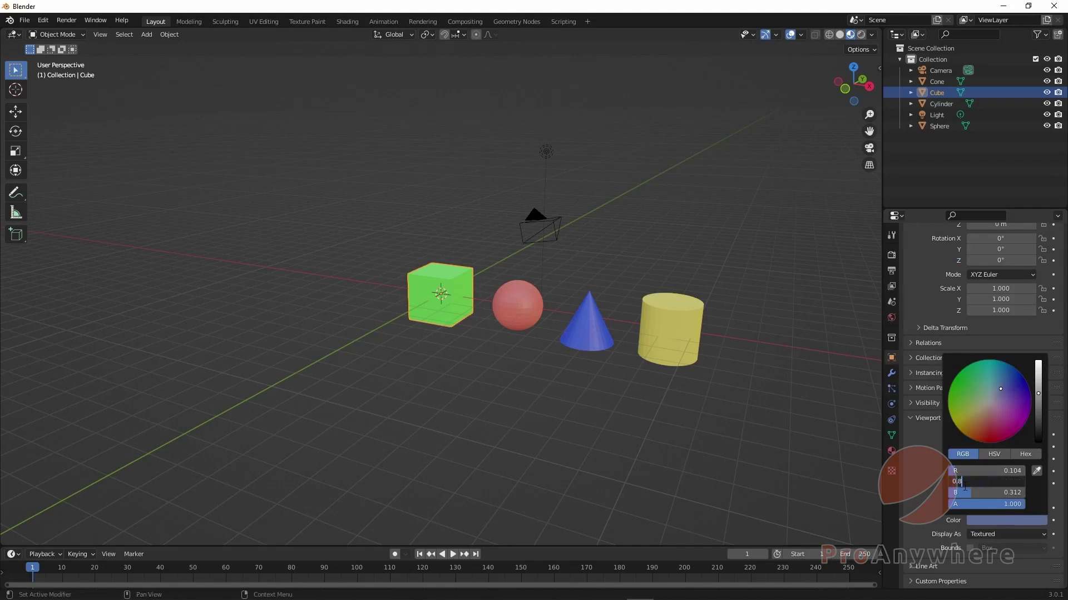
key(Return)
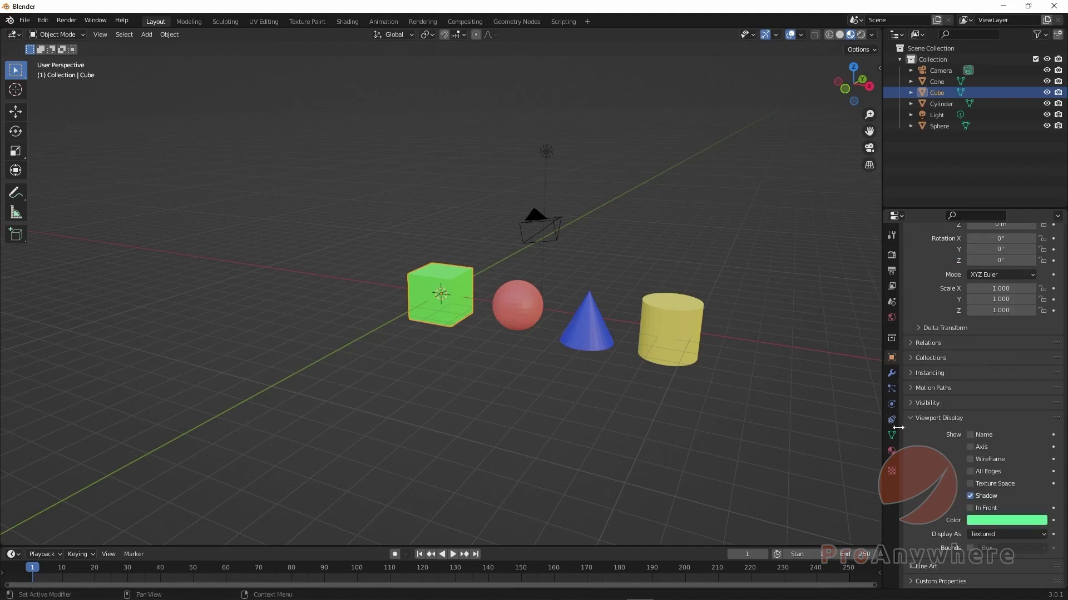
- Copy the blue value 0.062788 from the cube's material base color into its viewport display color
click(891, 453)
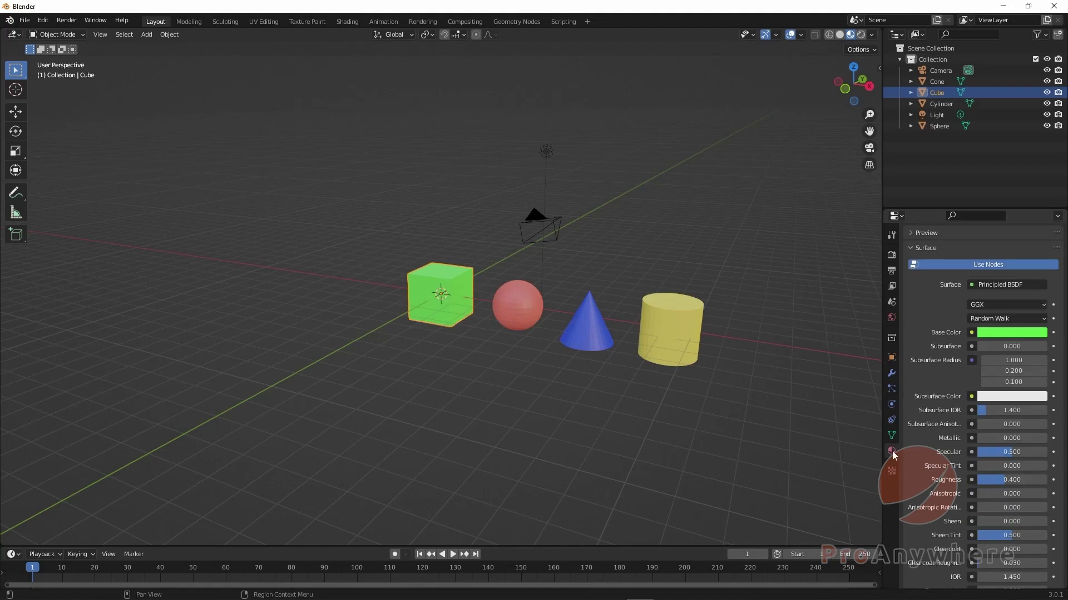
click(993, 334)
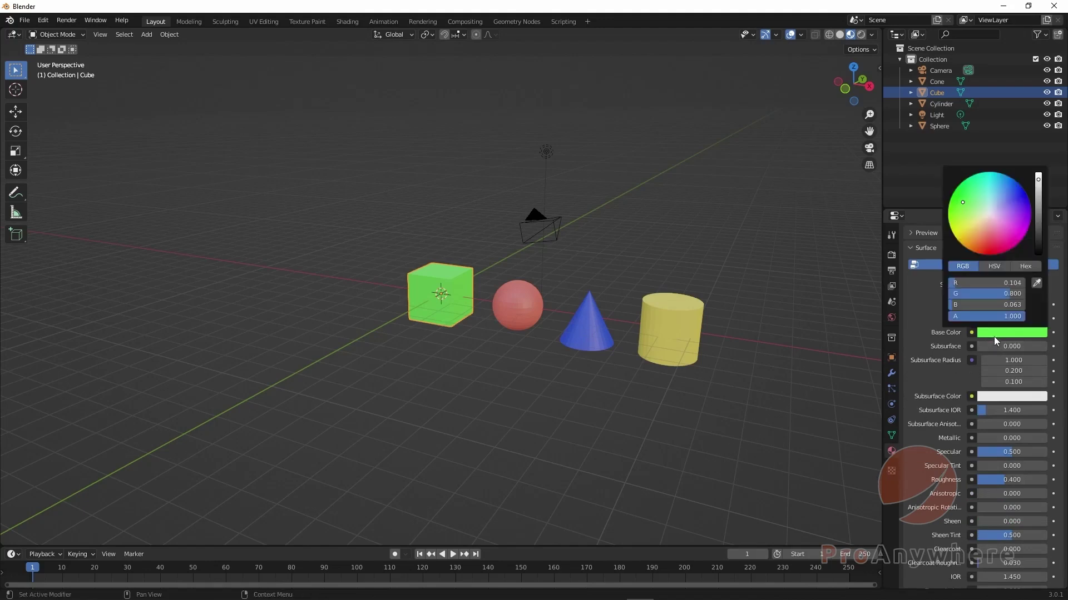
click(964, 305)
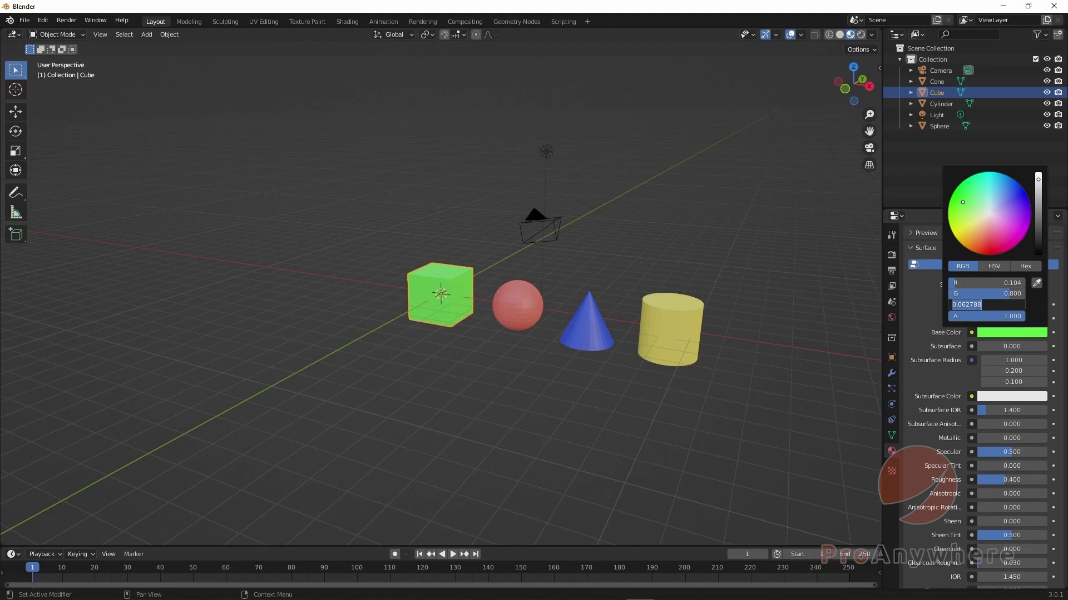
click(892, 357)
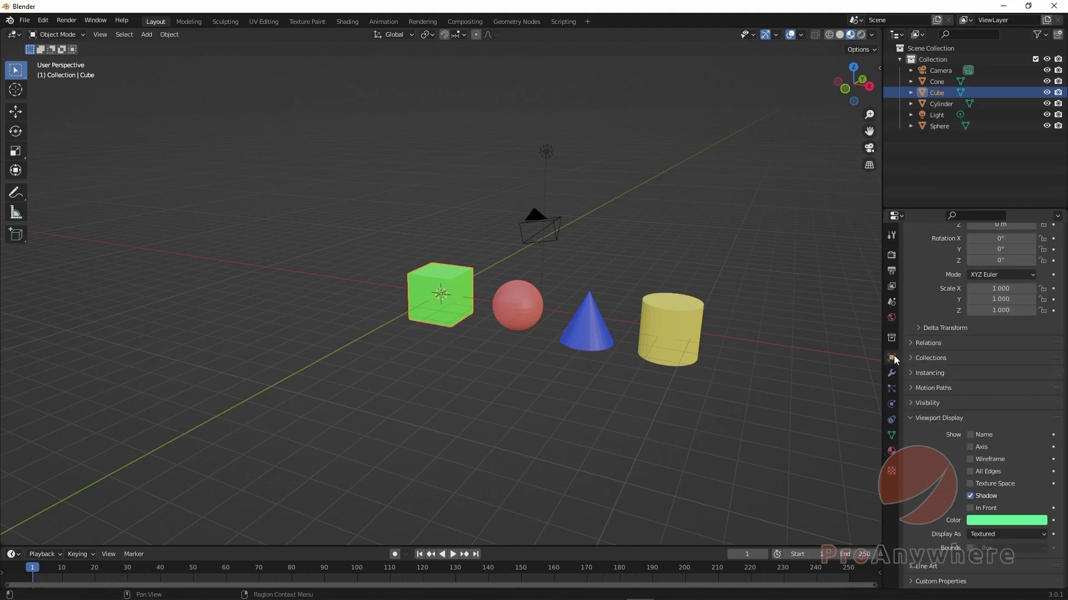
click(1002, 522)
click(971, 494)
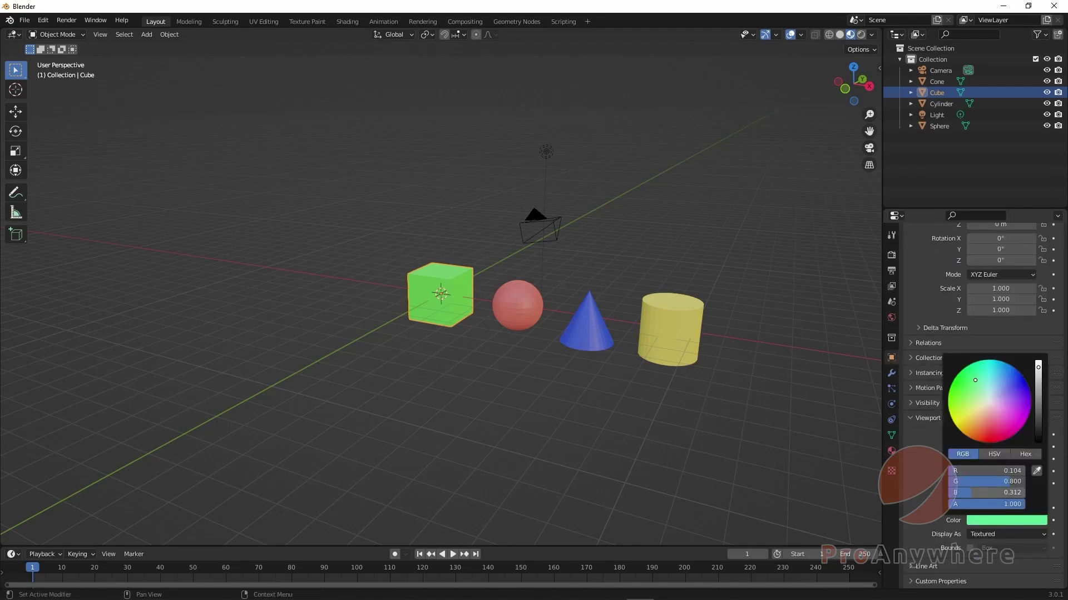
click(981, 493)
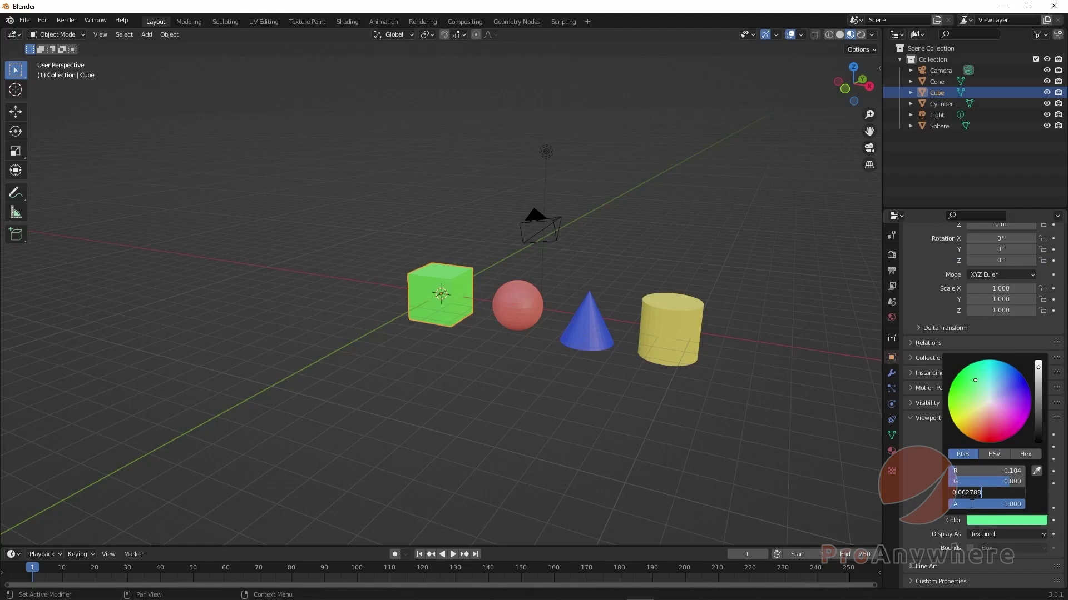
key(Return)
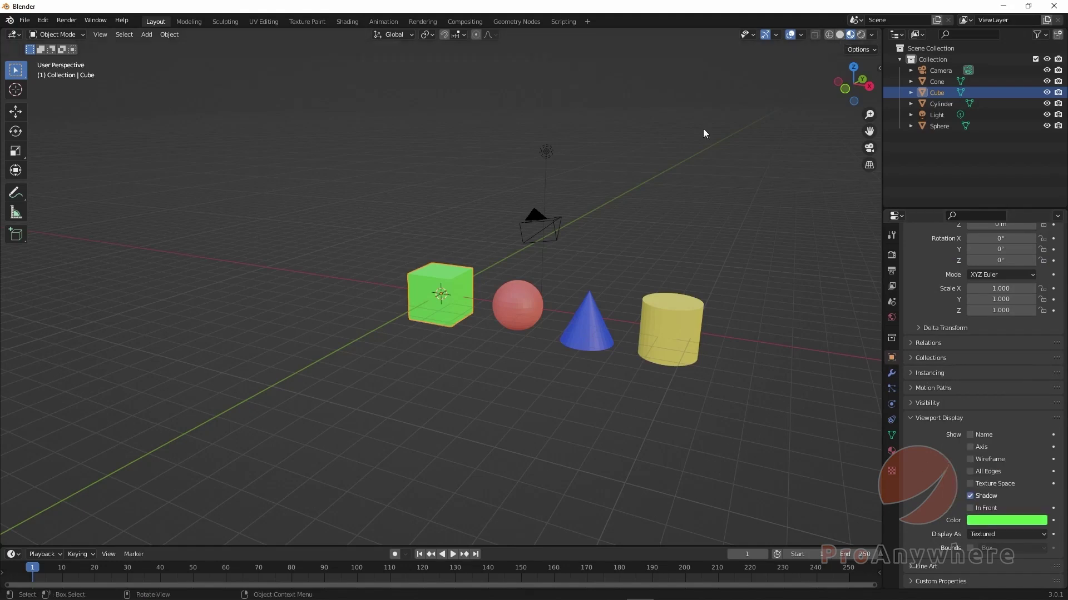
- Compare the cube and the other primitives across the viewport shading modes, including Solid and Rendered, ending in Solid shading
click(850, 34)
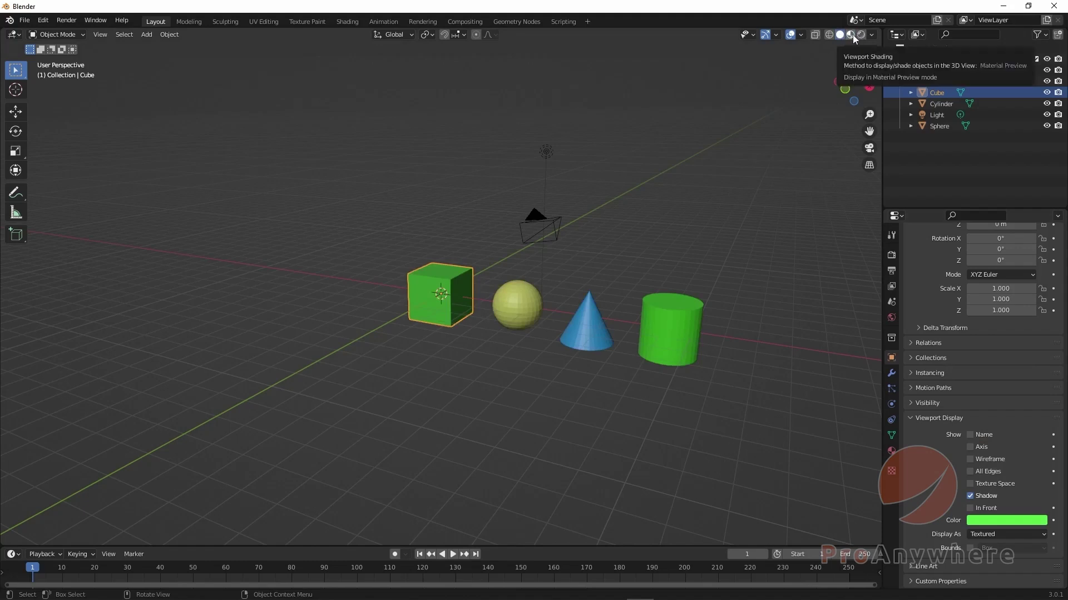
click(852, 34)
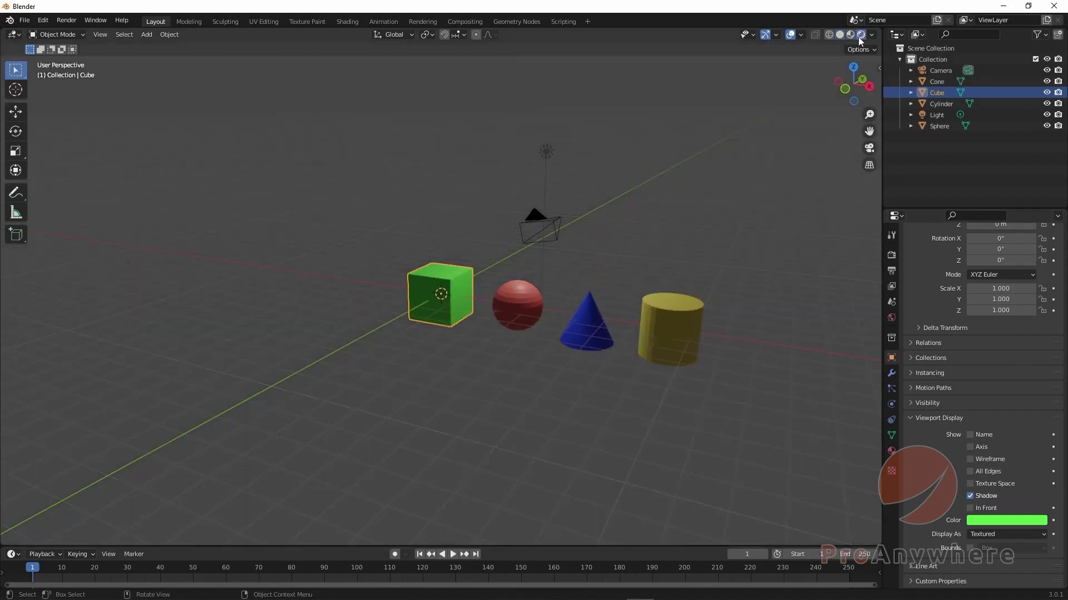
click(828, 36)
click(841, 35)
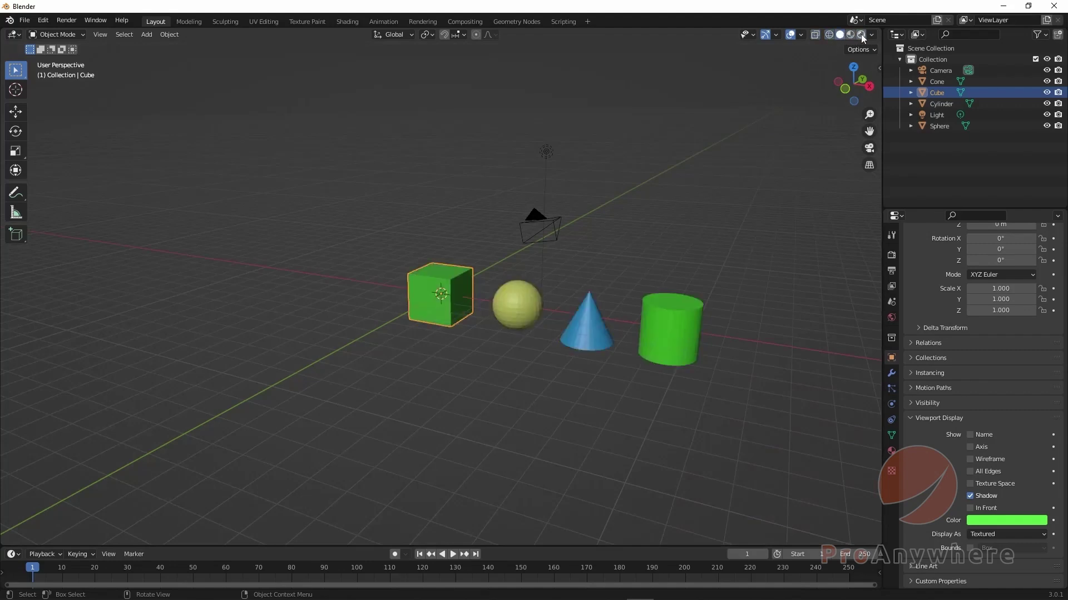
click(861, 35)
click(840, 36)
- Check the cube's material base color, and select the sphere to show its material settings
click(892, 452)
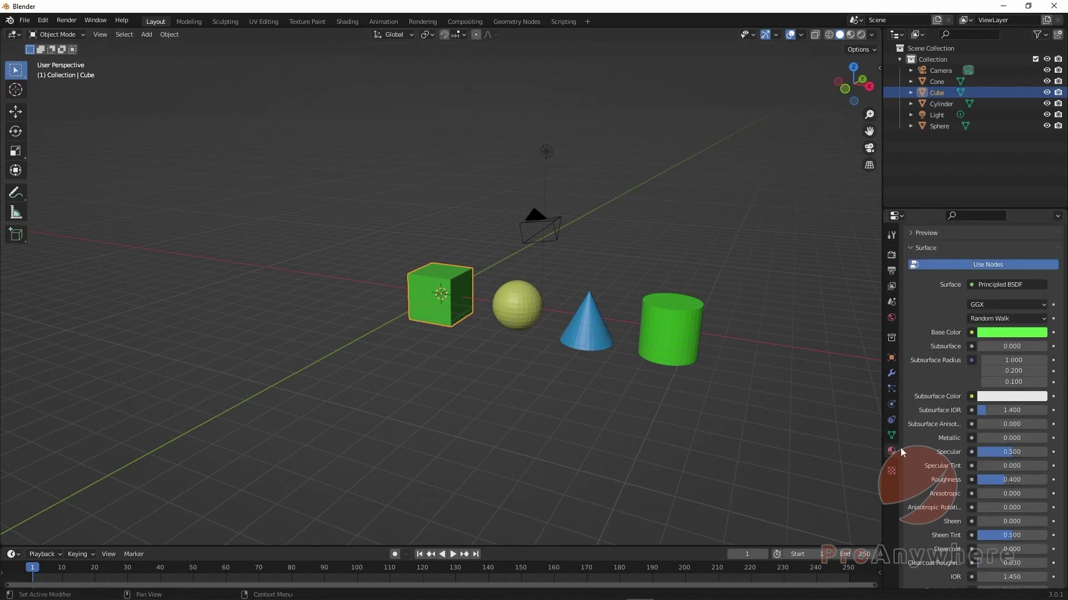
click(1007, 333)
click(540, 304)
click(524, 313)
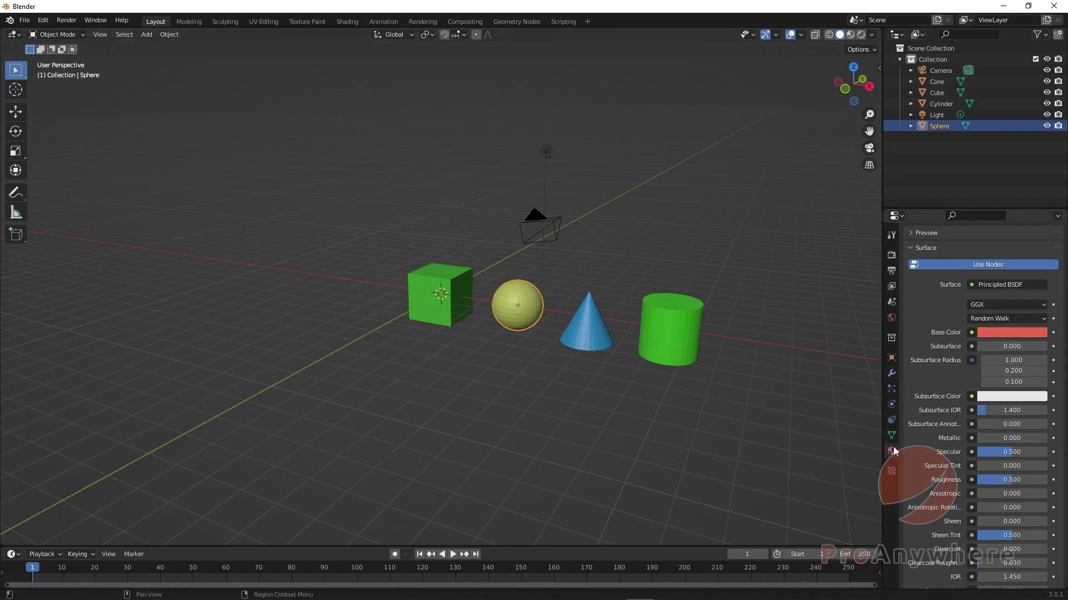
- Compare the sphere's color between Material Preview and Solid shading, ending in Material Preview
click(850, 35)
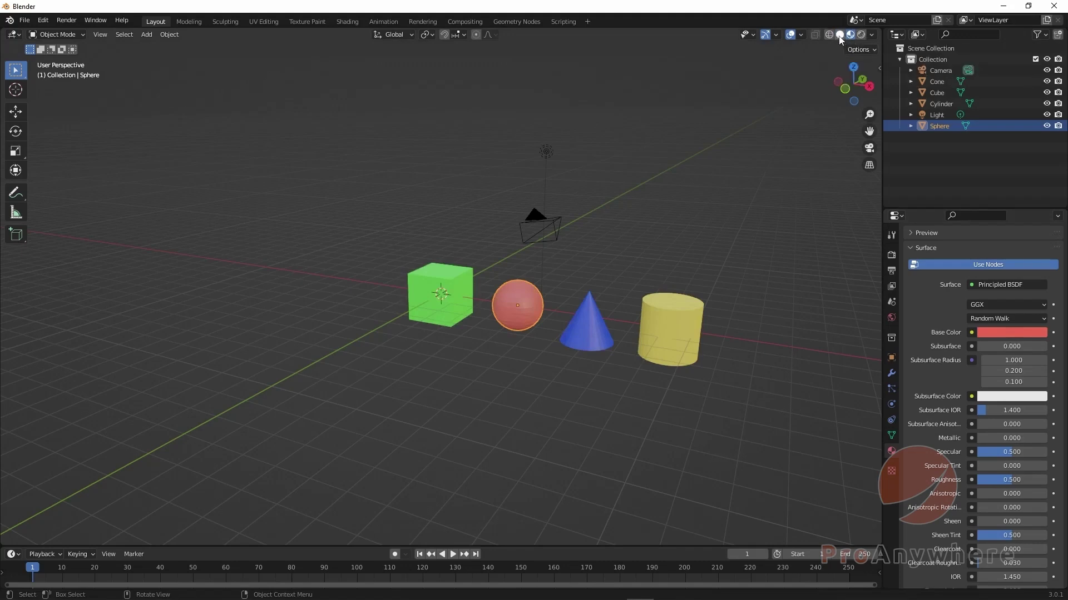
click(839, 36)
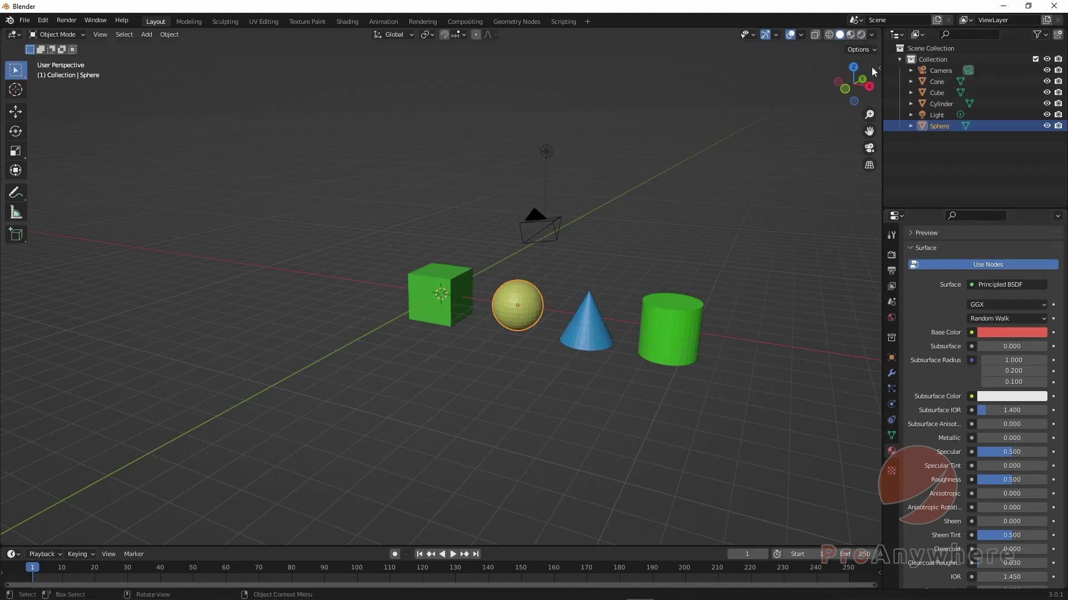
click(852, 35)
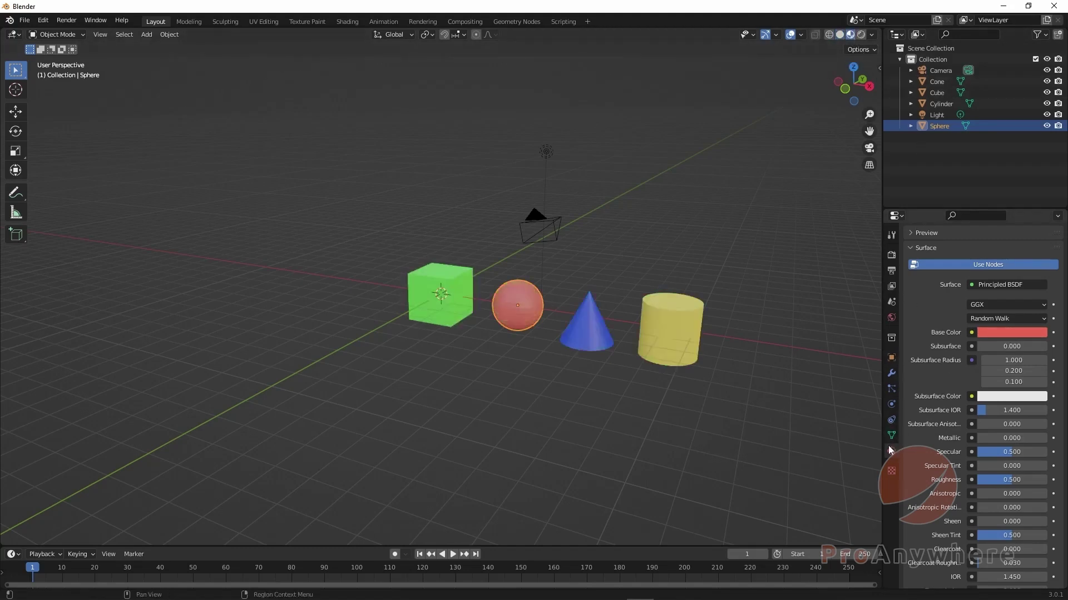
- View the sphere's material base color as RGB, HSV and Hex values, and copy its hex code E76452
click(990, 332)
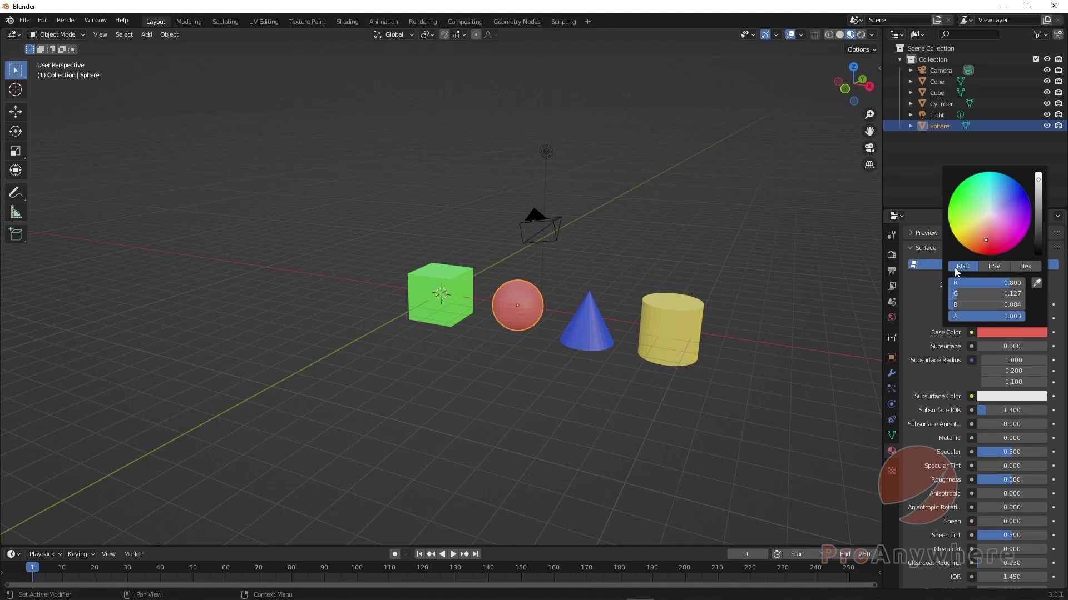
click(997, 267)
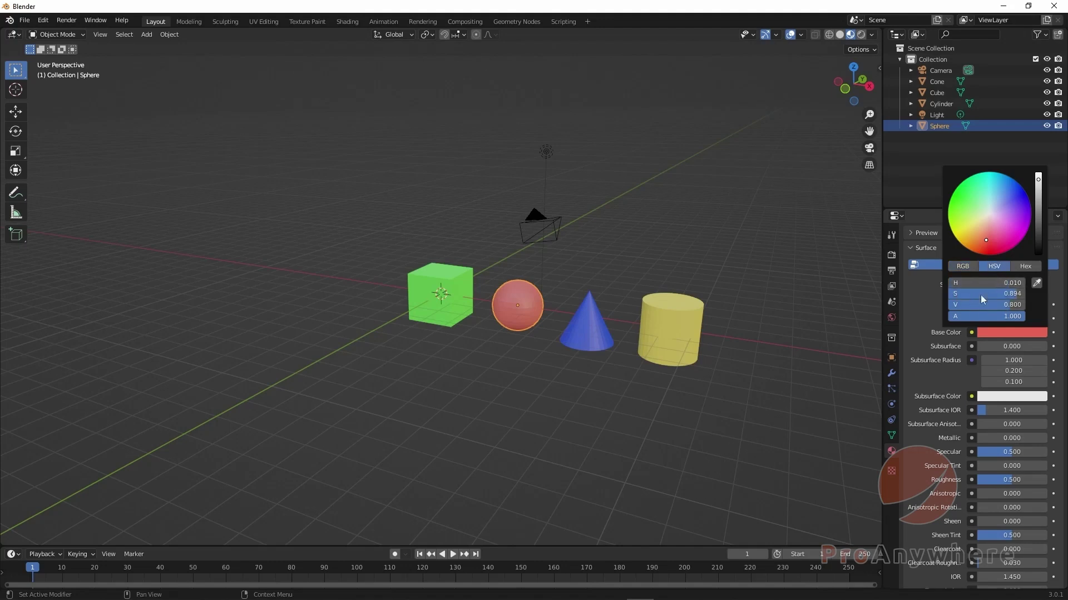
click(963, 266)
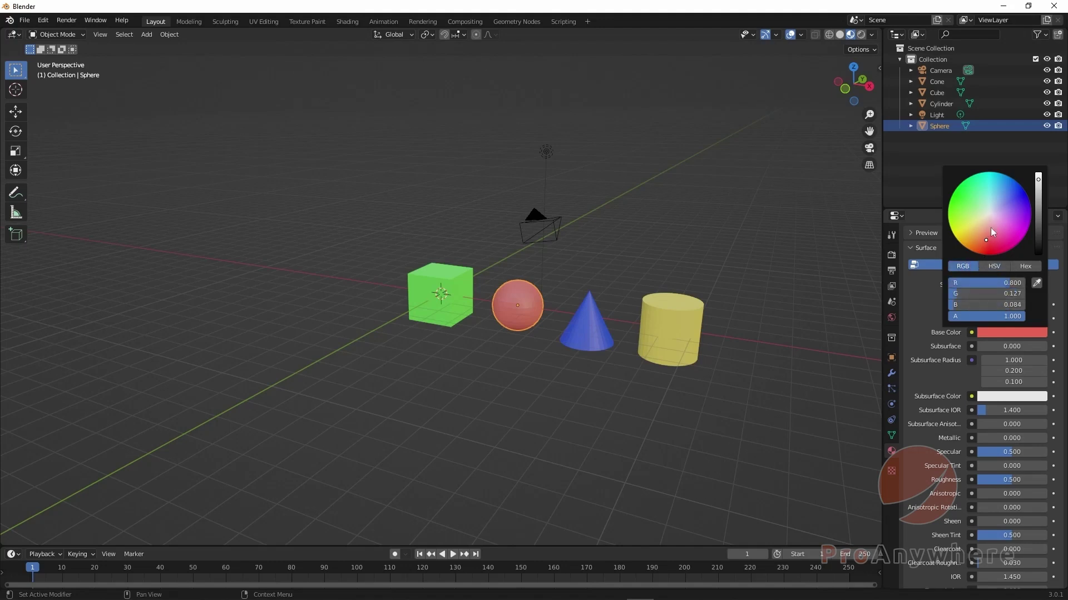
click(992, 267)
click(1025, 266)
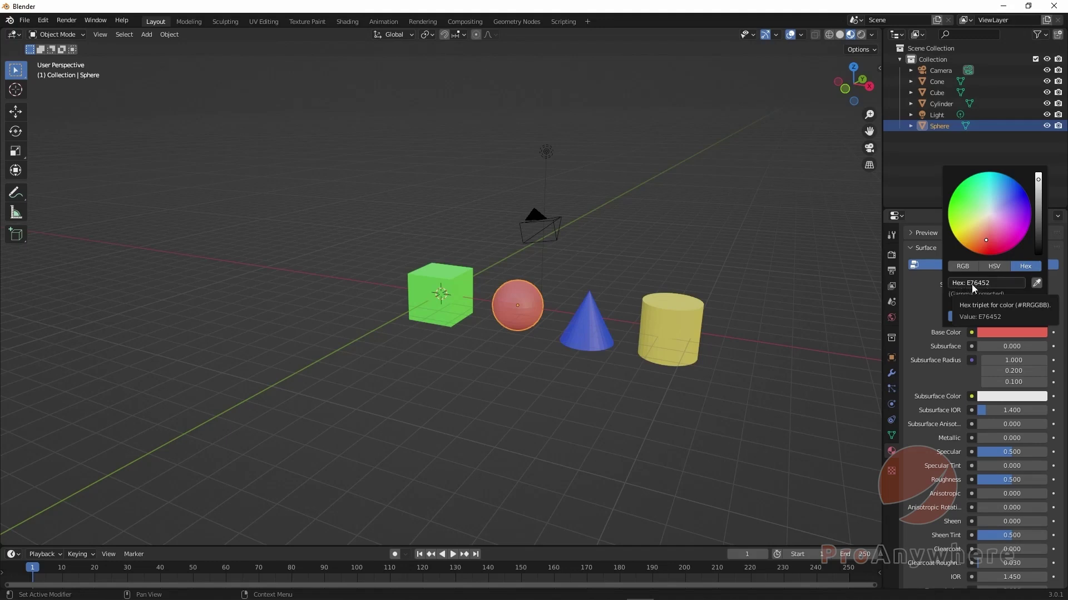
double_click(993, 283)
key(ctrl+c)
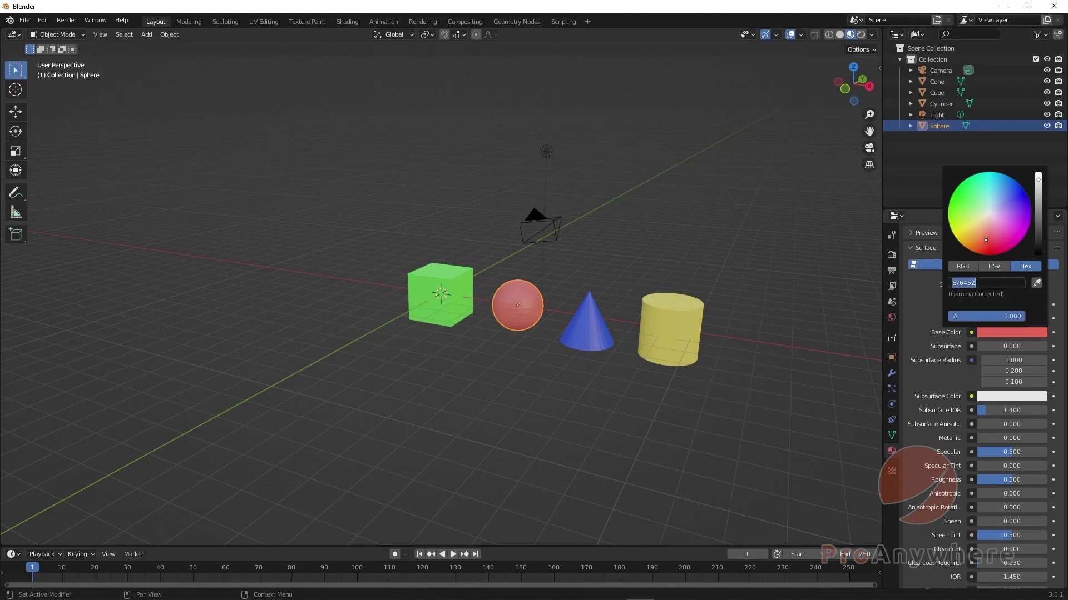
- Compare the HSV, RGB and Hex notations of the sphere's material base color again, ending on the Hex value
click(983, 269)
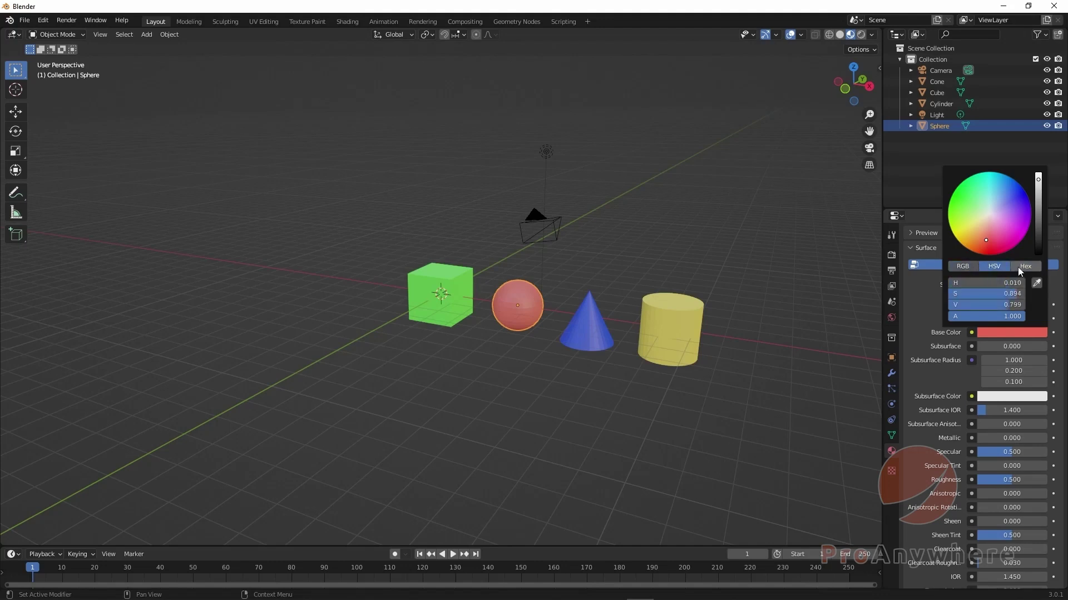
click(972, 266)
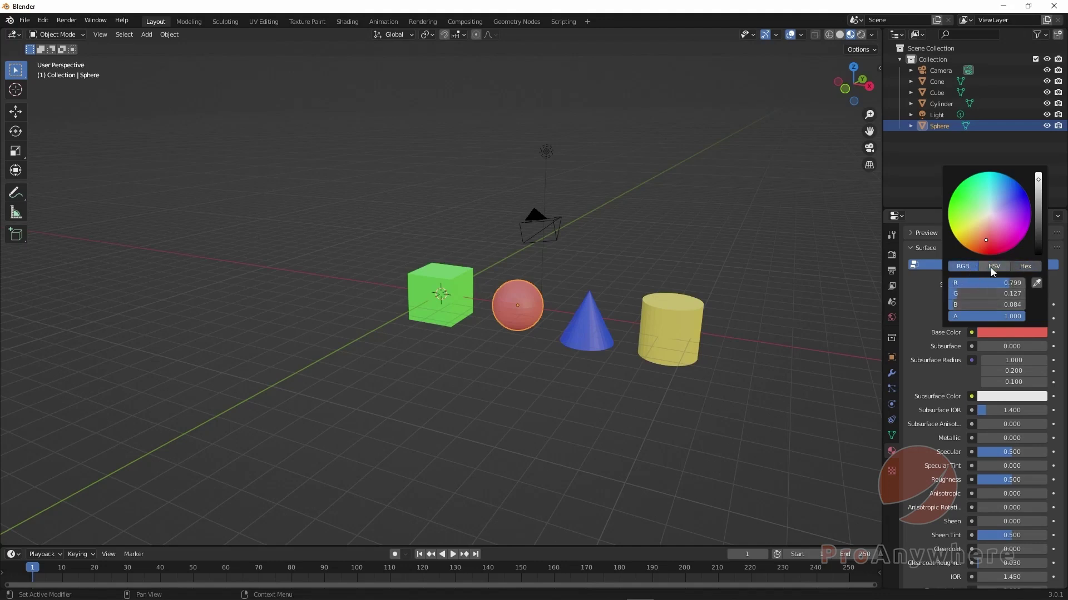
click(1026, 269)
click(962, 269)
click(999, 265)
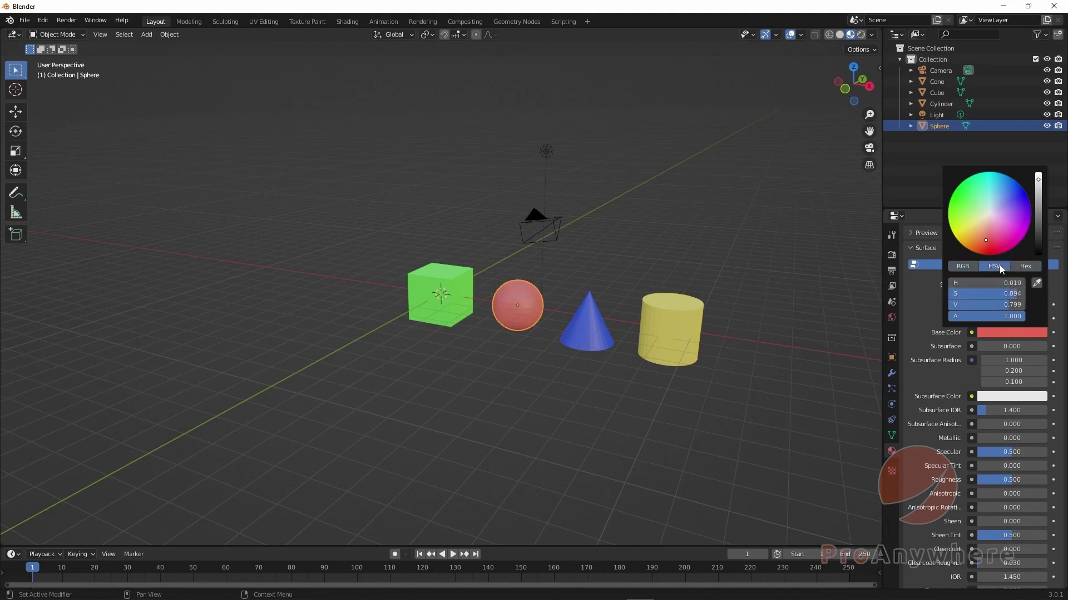
click(1018, 267)
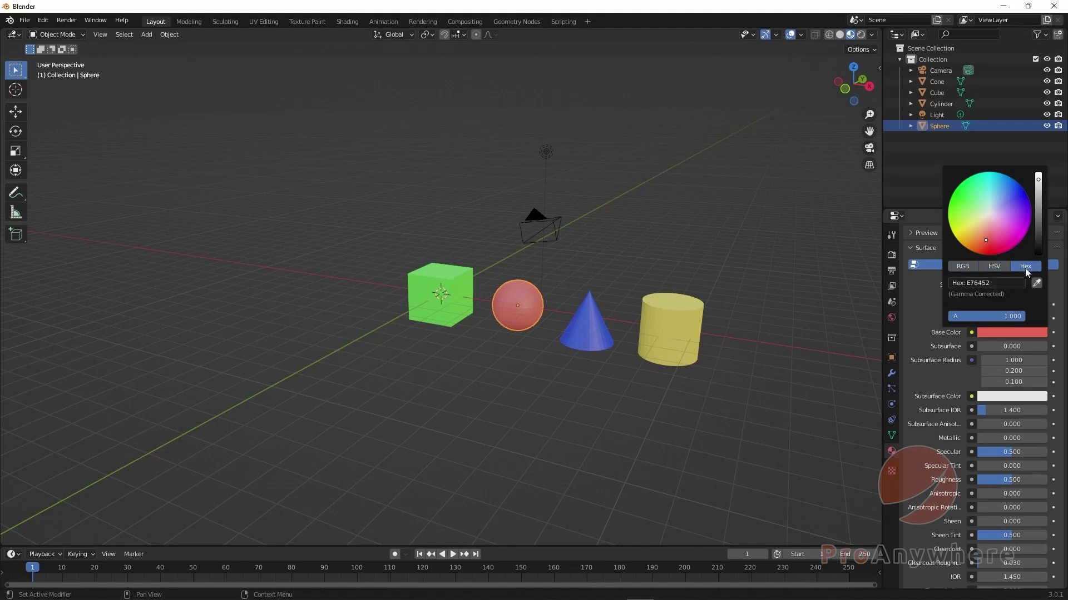
click(986, 282)
key(End)
key(Return)
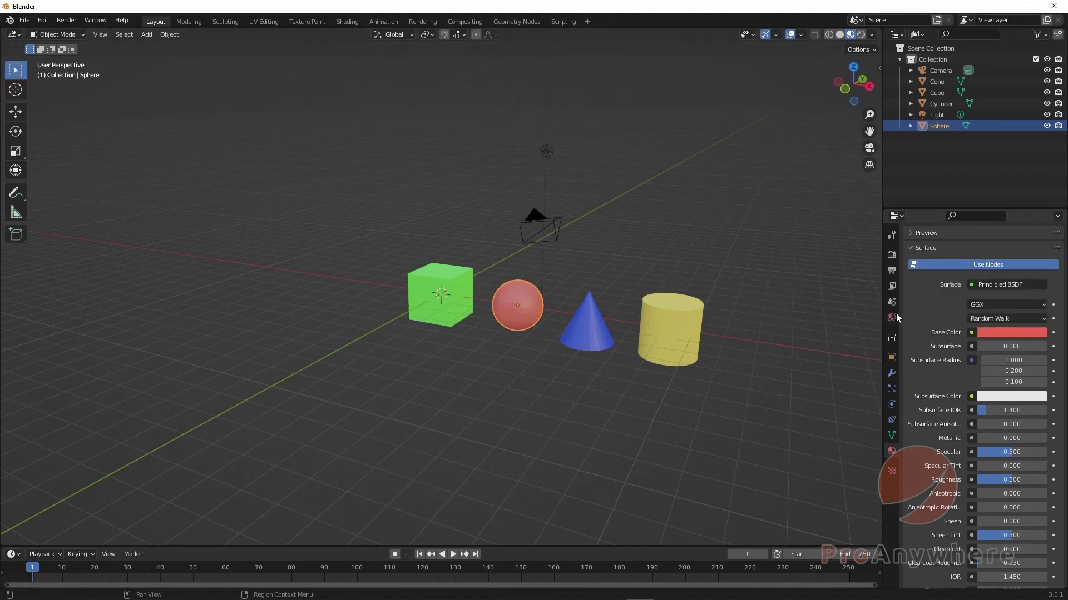
- Paste the hex code E76452 into the sphere's viewport display color
click(891, 357)
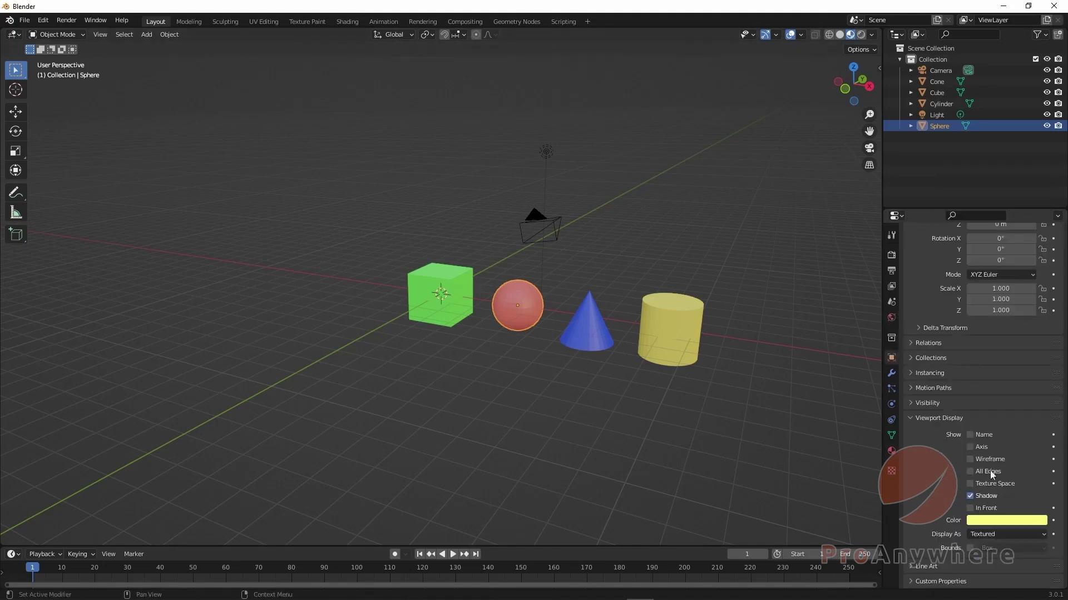
click(996, 525)
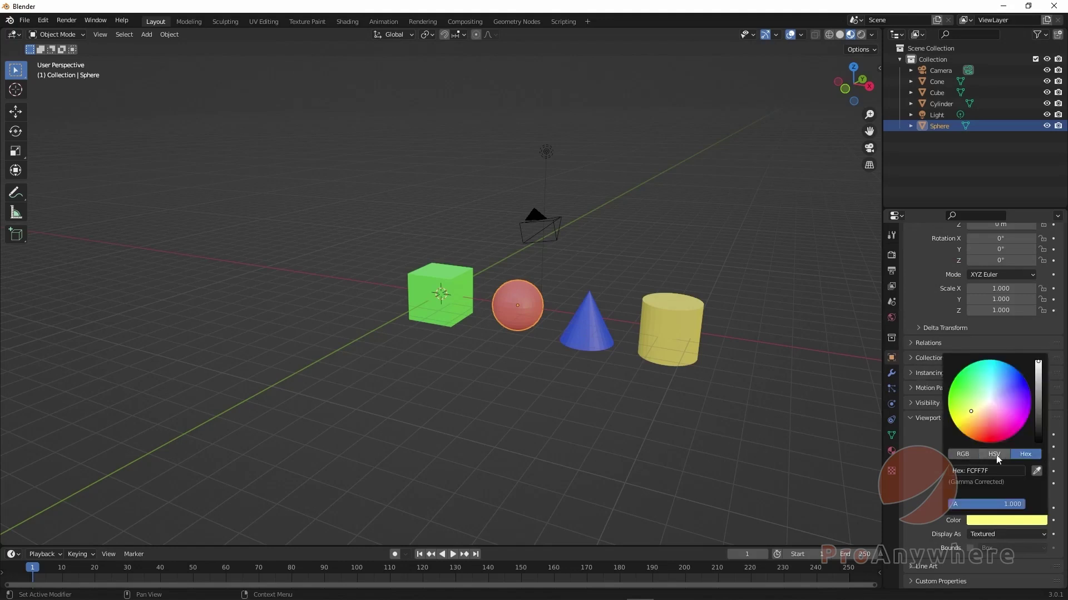
click(988, 471)
key(ctrl+v)
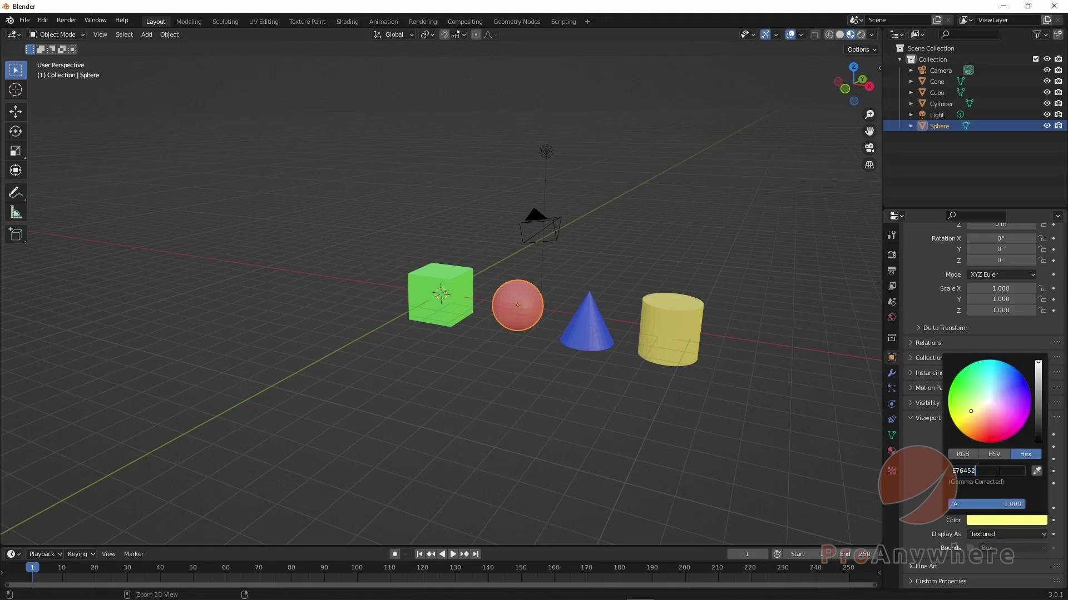
key(Return)
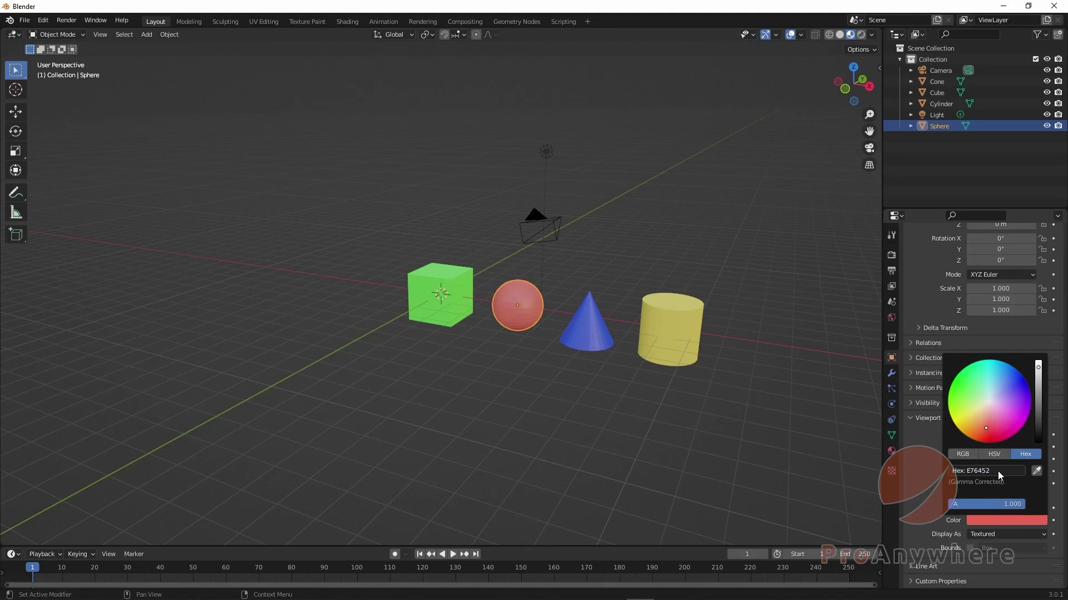
- Compare the sphere's color between Rendered and Solid viewport shading, ending in Solid
click(850, 35)
click(861, 35)
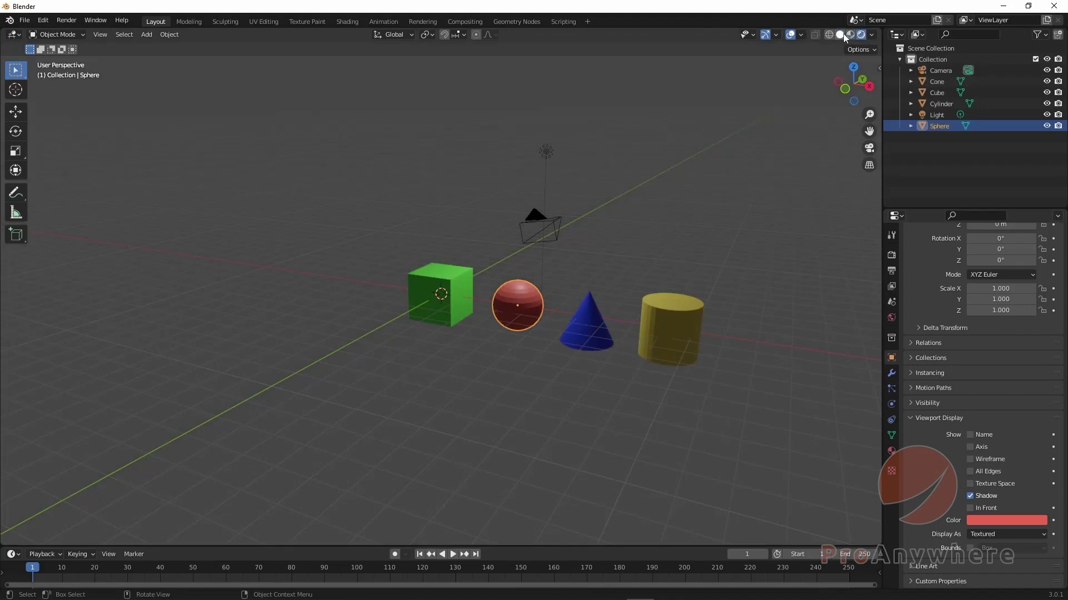
click(840, 34)
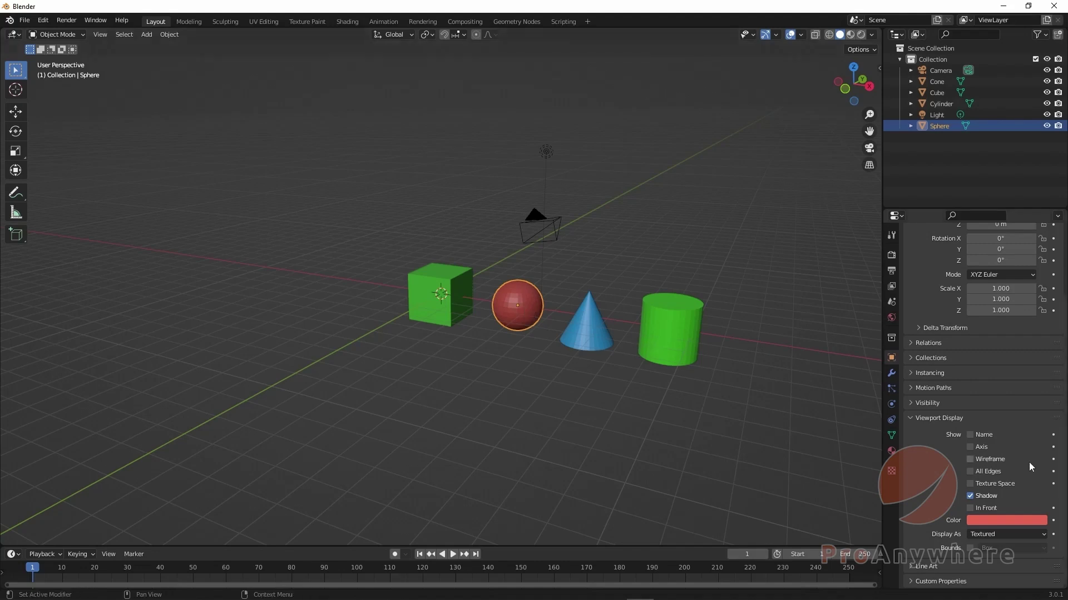
- Check the hex code of the sphere's viewport display color, and return to its material base color
click(991, 517)
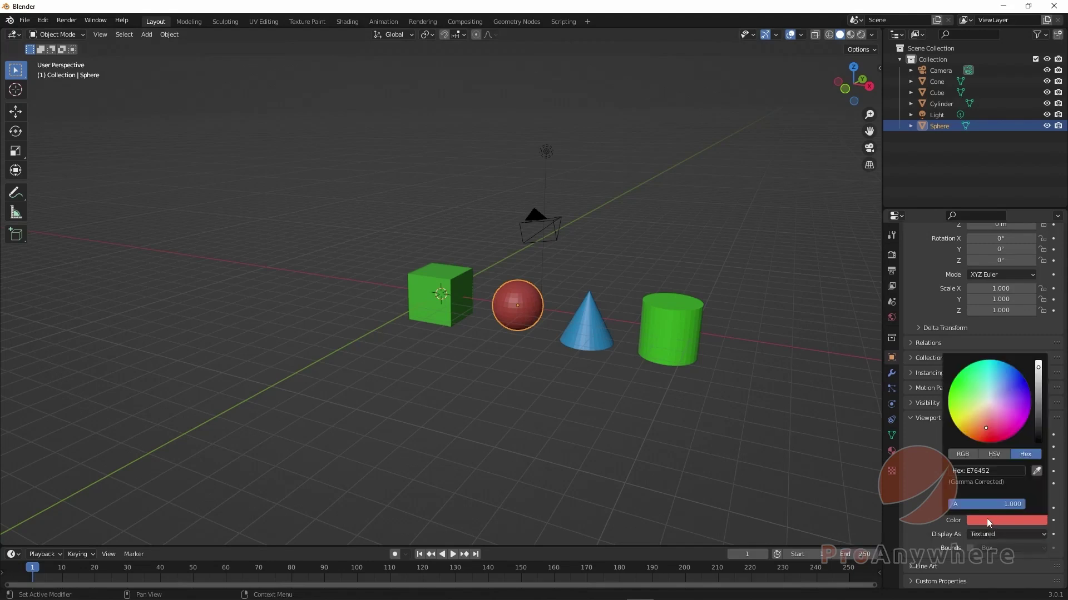
click(1004, 470)
key(Return)
click(891, 449)
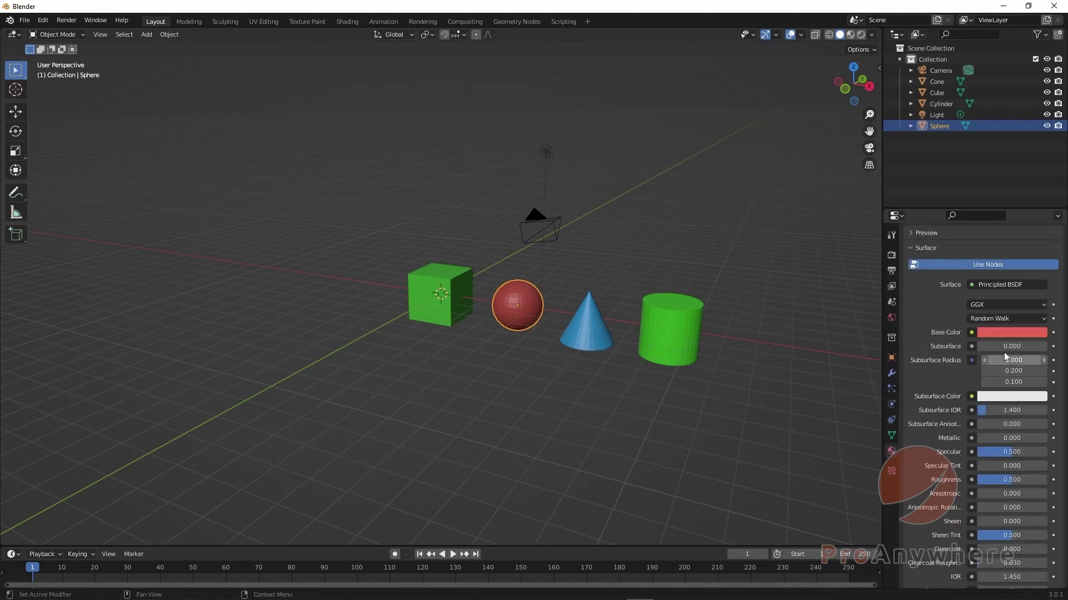
click(1001, 333)
click(993, 334)
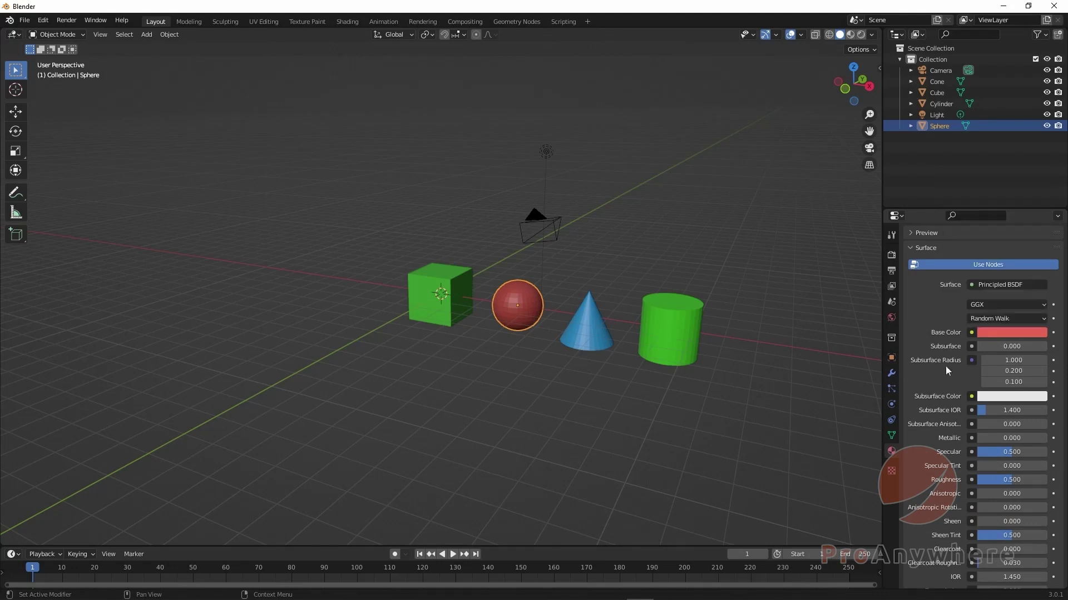
- Sample the cylinder's green from the viewport into the sphere's material base color with the eyedropper
click(1004, 334)
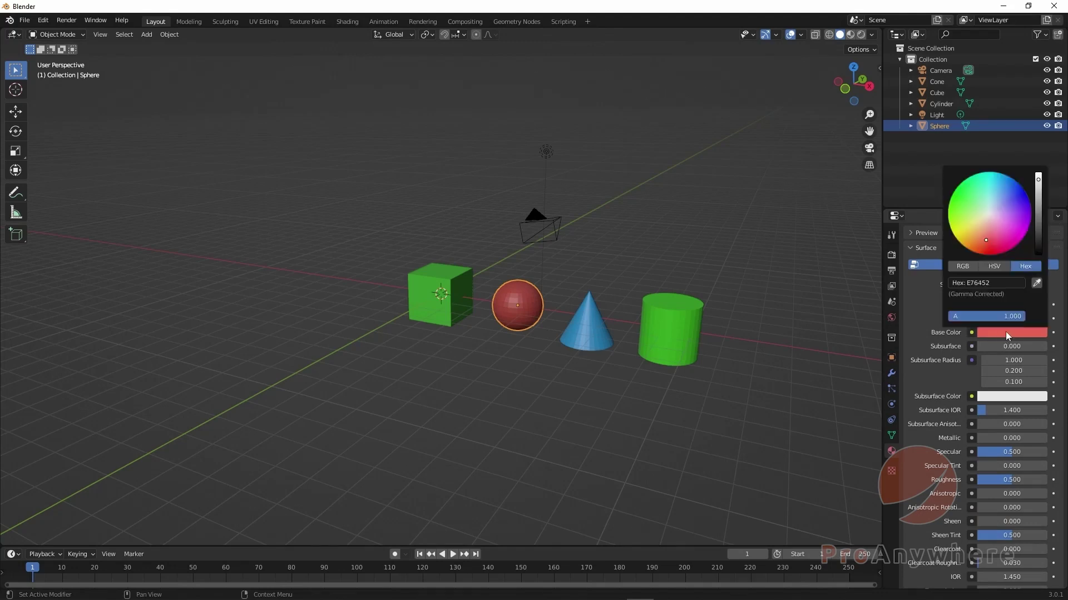
click(1036, 283)
click(675, 315)
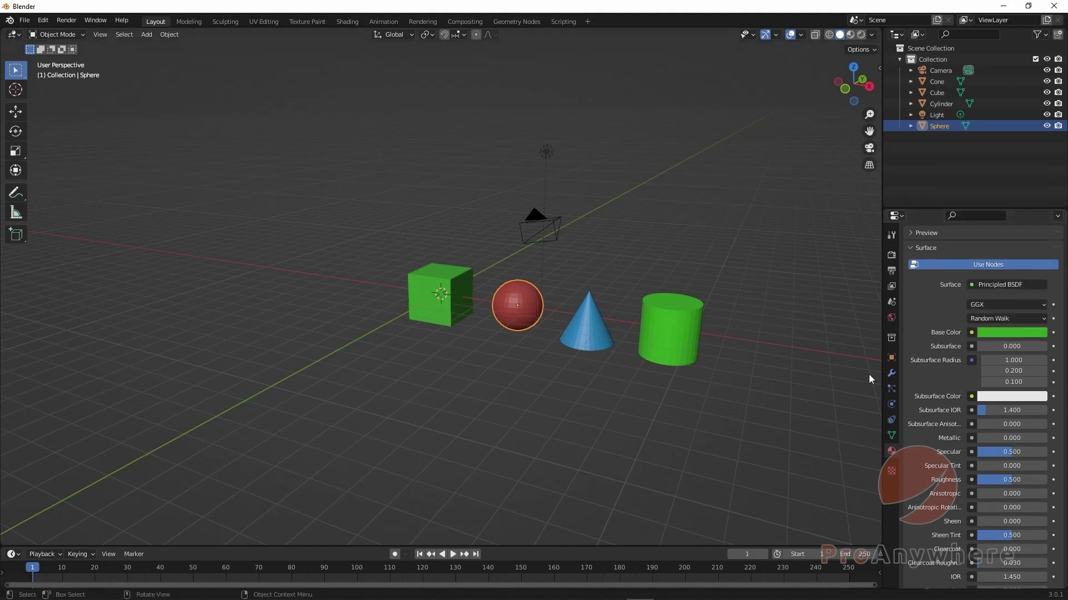